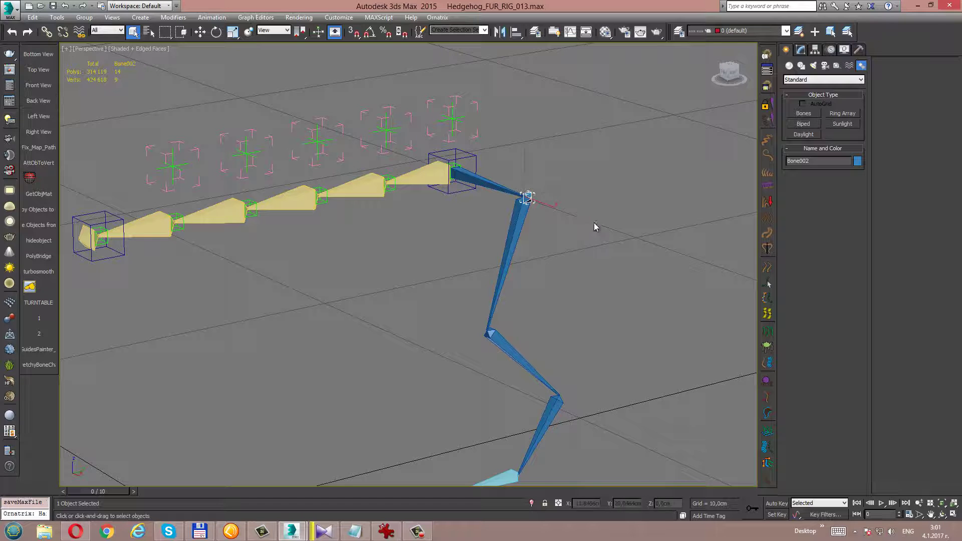
- Rename the upper pelvis bone Bone001 to BDrv_L_Pelvis, copying the name from the rig notes
scroll(564, 206, up, 1)
scroll(535, 378, up, 2)
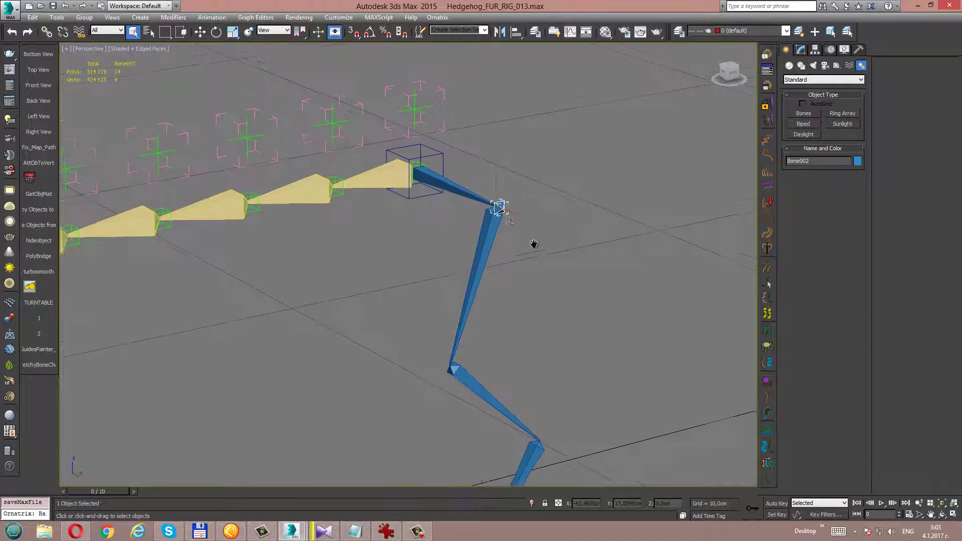
click(367, 527)
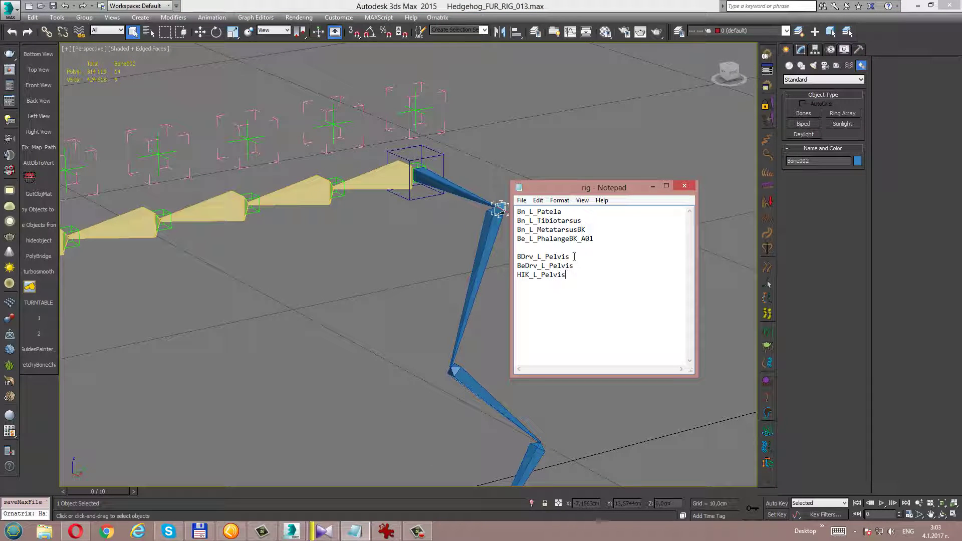
drag(575, 257, 519, 256)
right_click(542, 259)
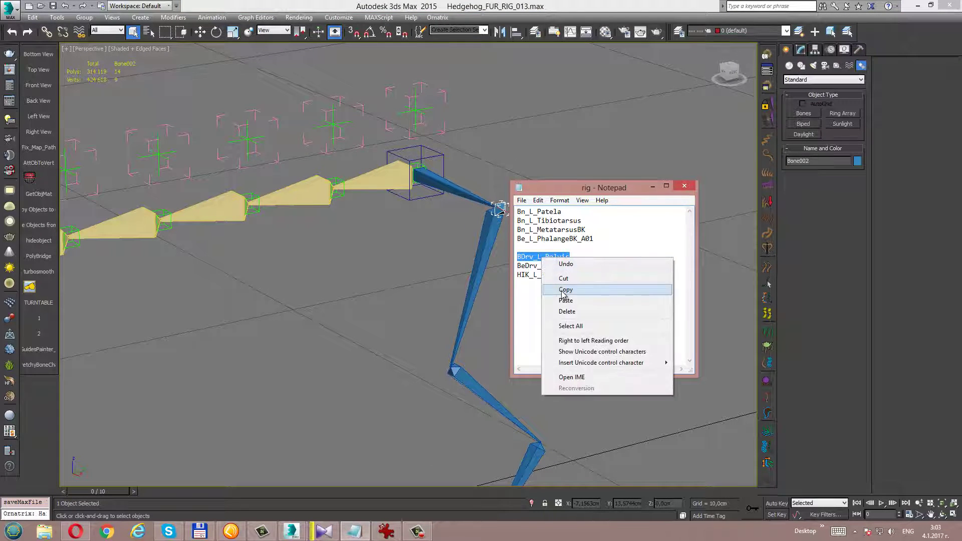
click(551, 286)
click(444, 186)
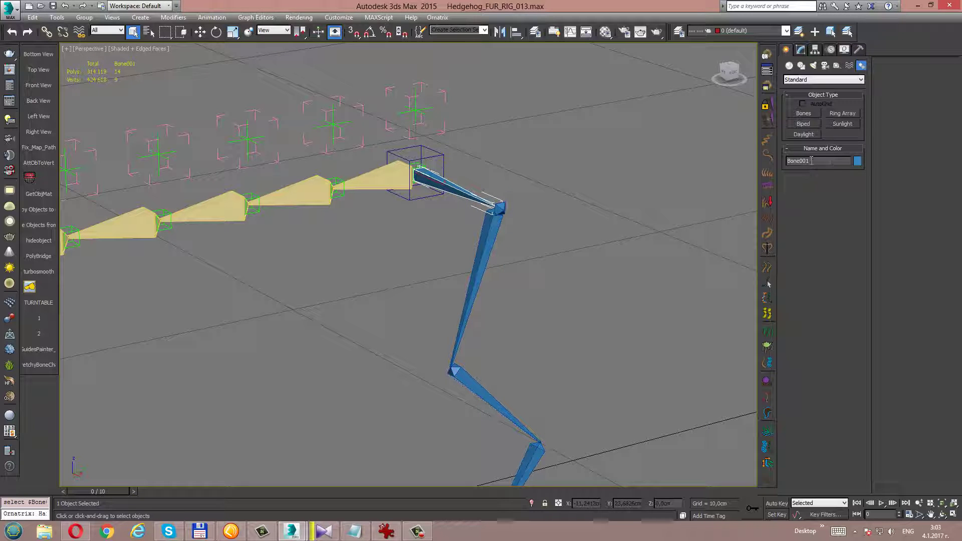
double_click(793, 164)
right_click(793, 165)
click(823, 204)
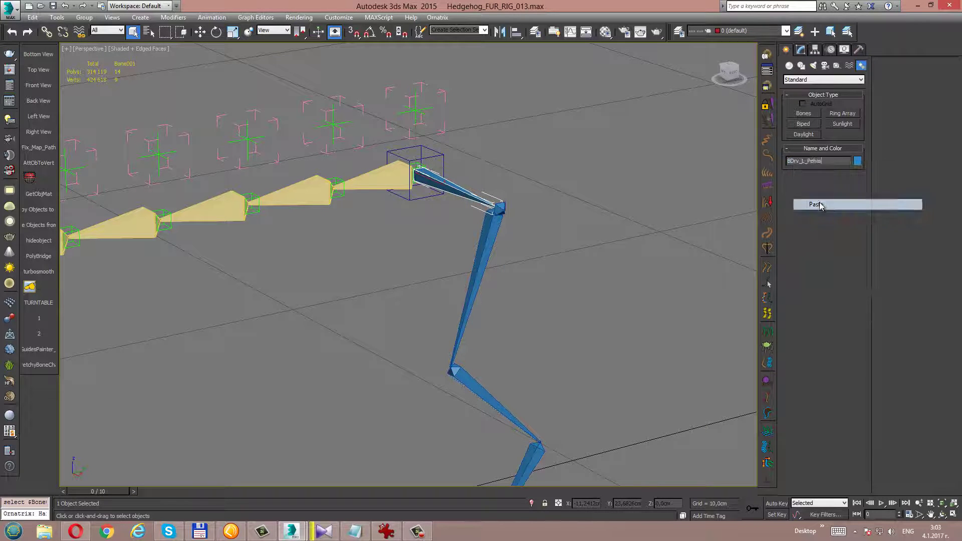
middle_drag(561, 185, 565, 172)
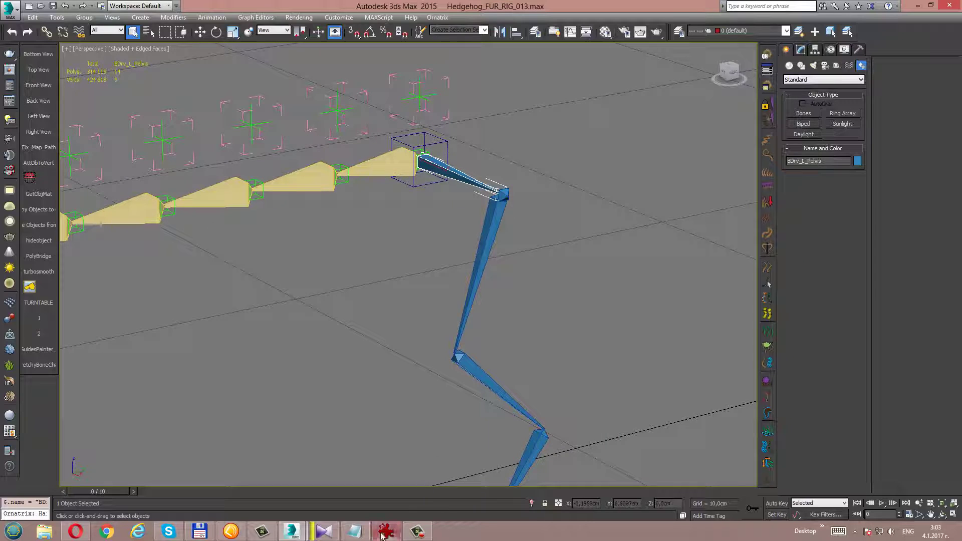
- Rename the small end bone Bone002 to BeDrv_L_Pelvis, copied from the rig notes
click(354, 531)
drag(575, 265, 518, 266)
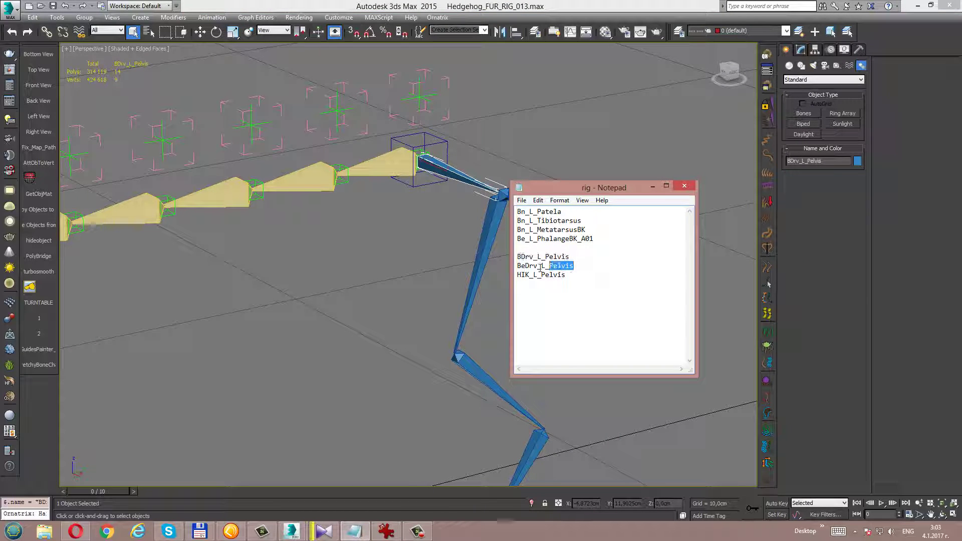
right_click(537, 266)
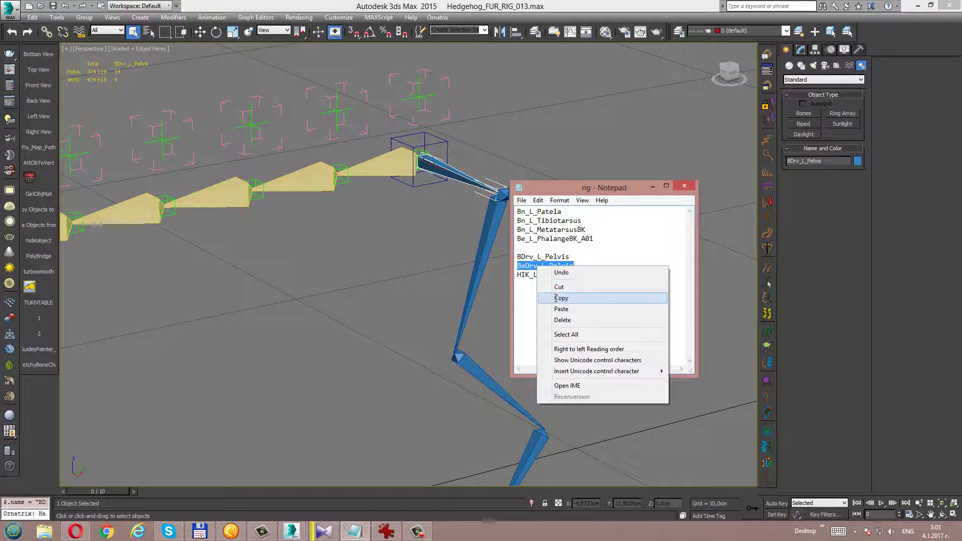
click(561, 297)
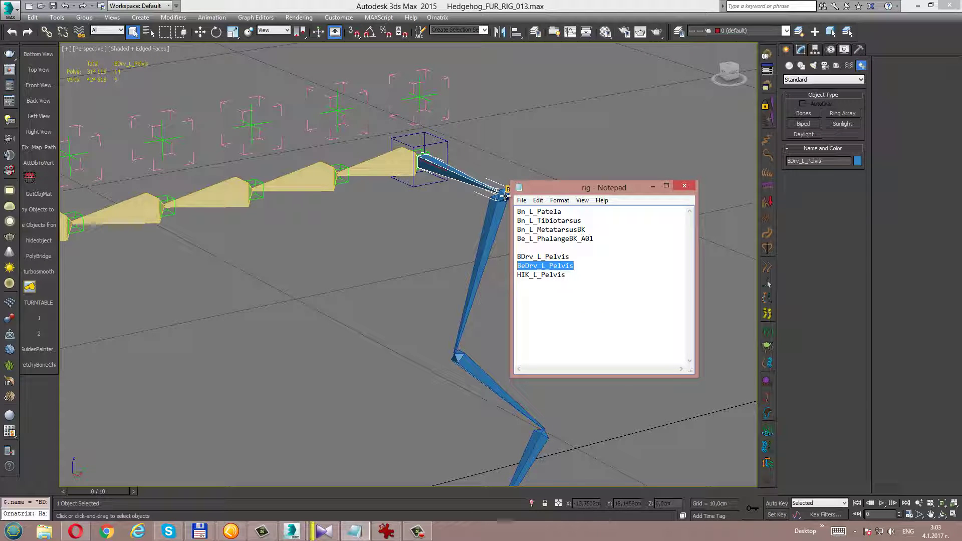
click(505, 195)
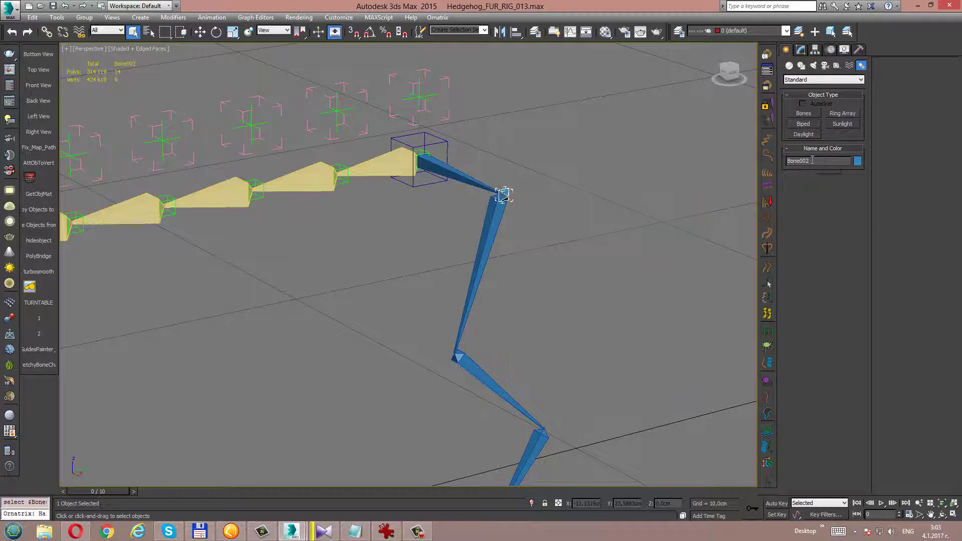
double_click(812, 160)
right_click(785, 159)
click(817, 203)
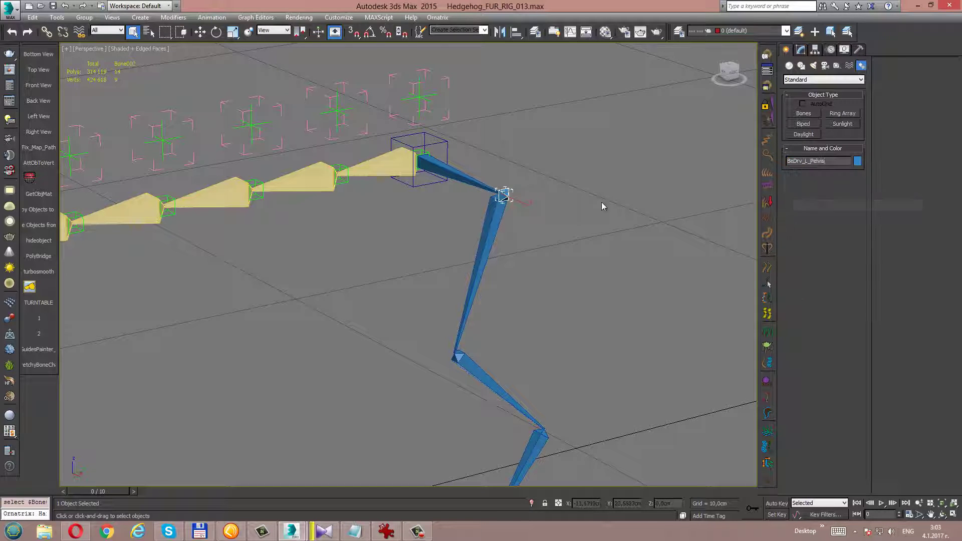
middle_drag(590, 186, 592, 191)
- Open the Layer Explorer and hide the Obj_to_hide layer with BDrv_L_Pelvis selected
click(680, 38)
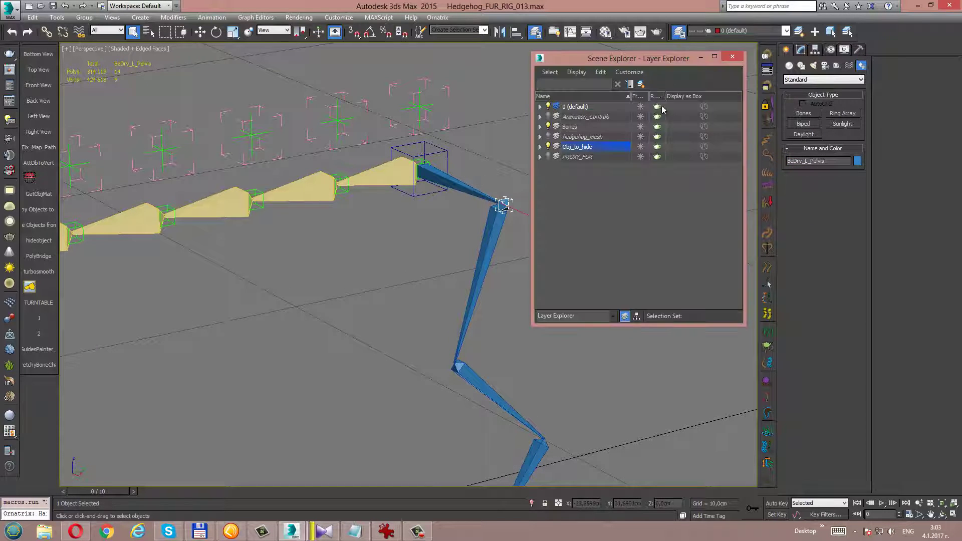
click(482, 192)
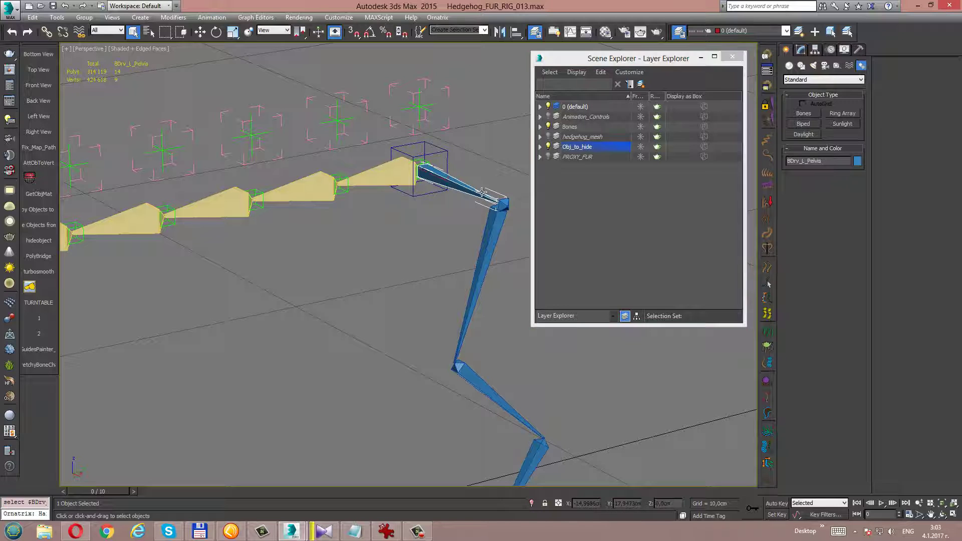
click(548, 146)
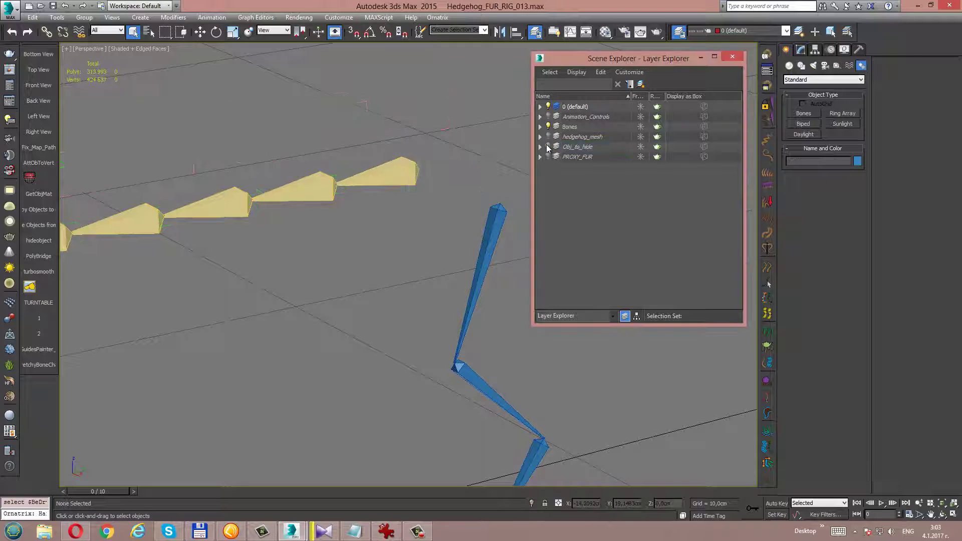
middle_drag(419, 223, 409, 181)
scroll(409, 181, down, 3)
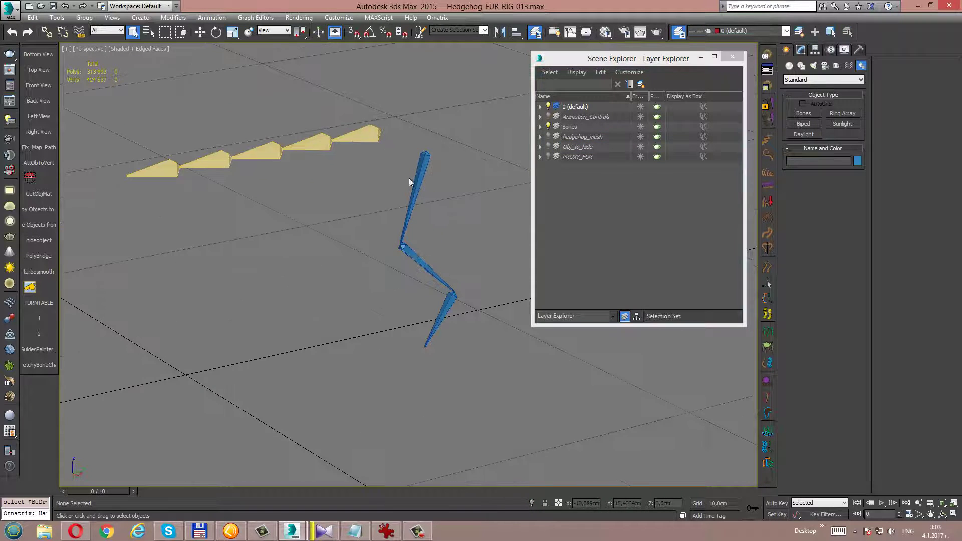
- Toggle Obj_to_hide visibility to compare, leaving the layer visible
click(548, 146)
click(549, 147)
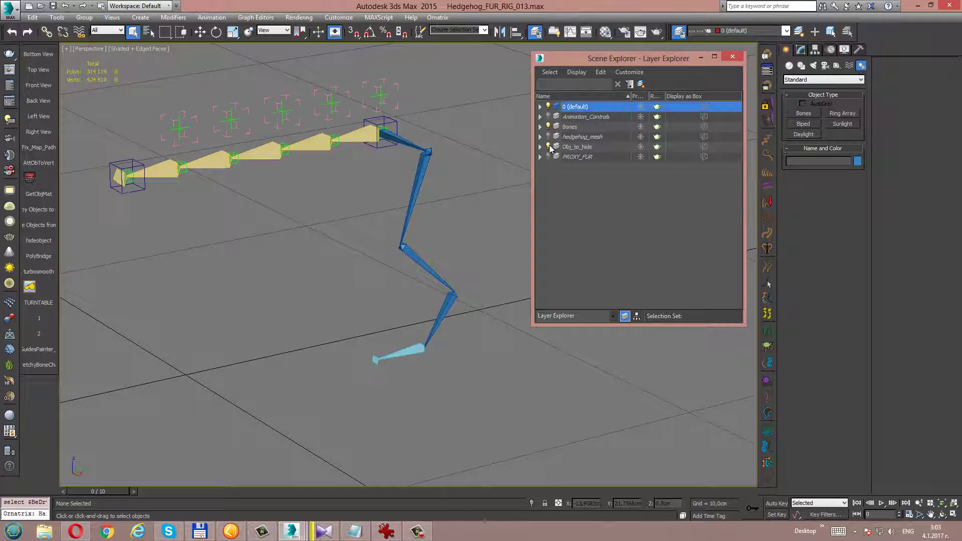
click(548, 146)
click(548, 146)
click(548, 147)
scroll(433, 156, up, 2)
scroll(441, 193, up, 1)
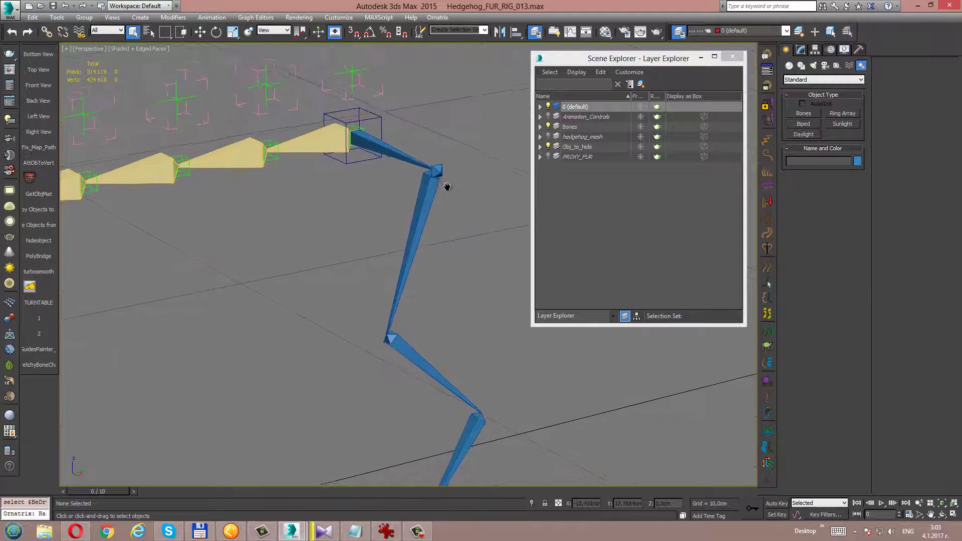
scroll(450, 186, up, 1)
scroll(451, 188, up, 2)
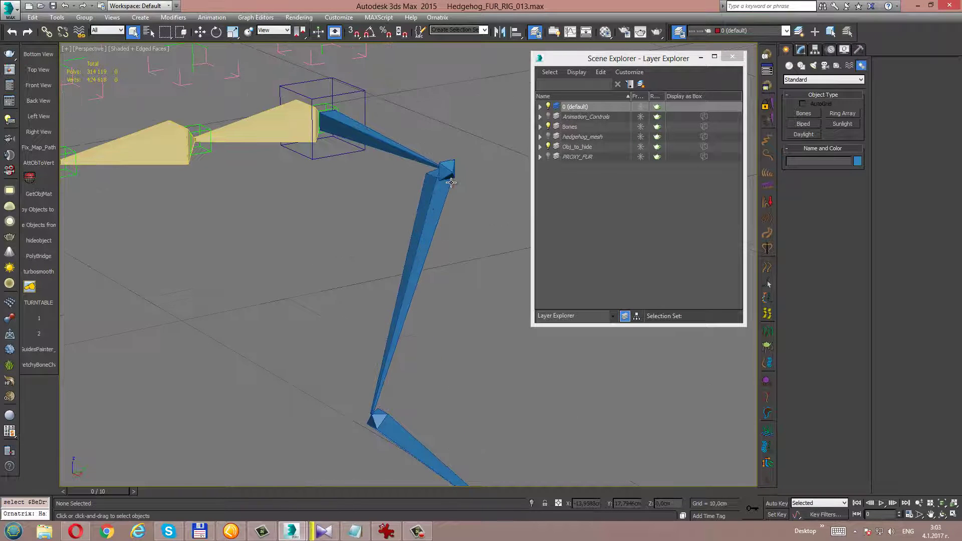
scroll(451, 188, down, 2)
mouse_move(451, 188)
alt+middle_down()
mouse_move(448, 200)
mouse_move(471, 198)
mouse_move(457, 205)
mouse_move(451, 189)
alt+middle_up()
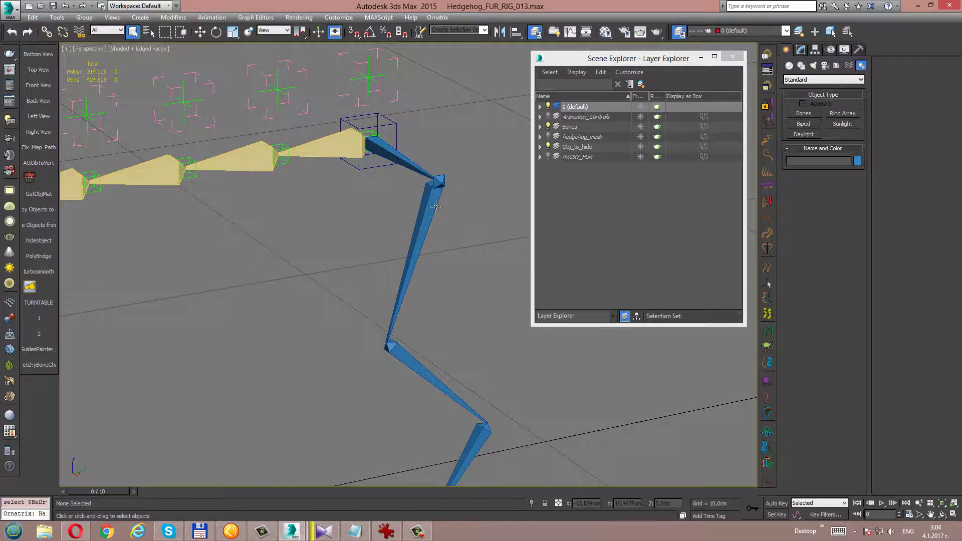
- Link the BDrv_L_Pelvis bone to its parent with Select and Link
click(417, 168)
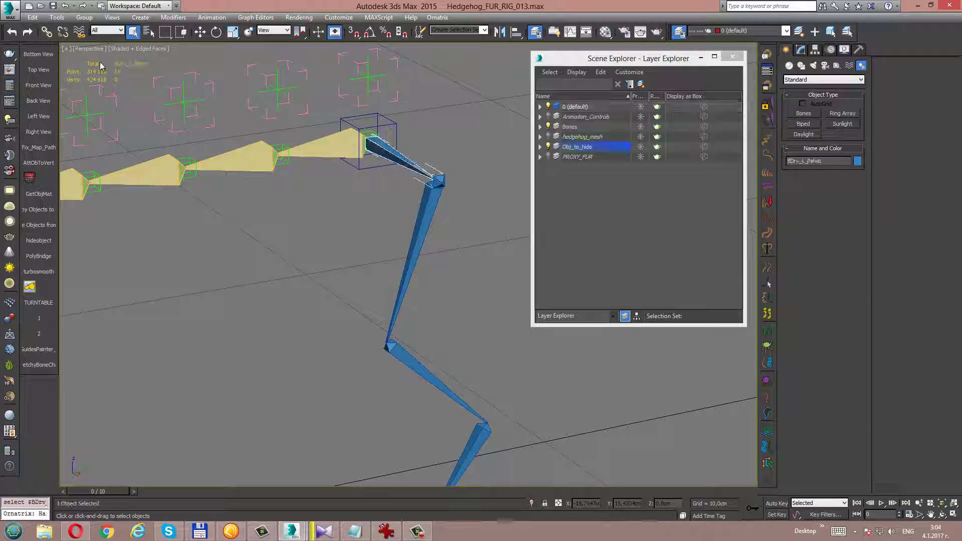
click(47, 32)
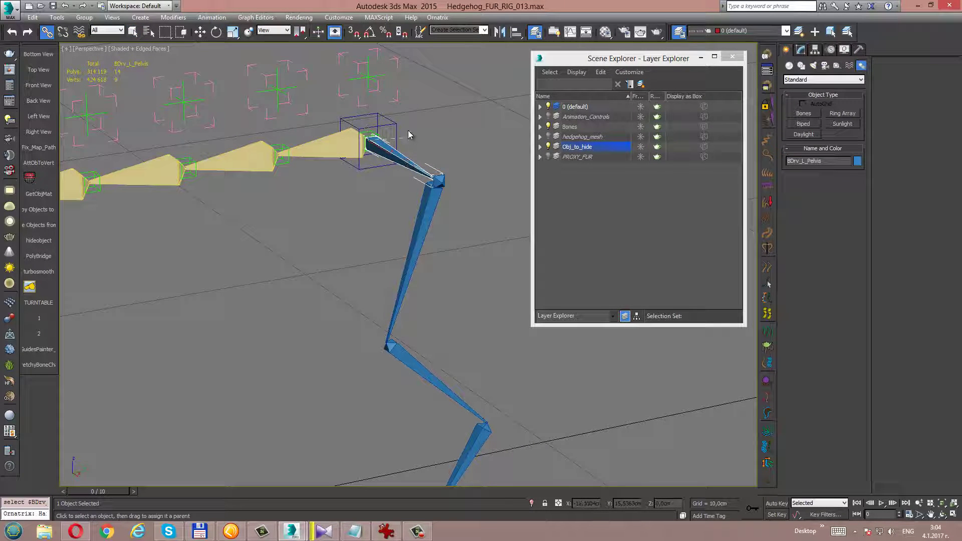
drag(399, 130, 395, 134)
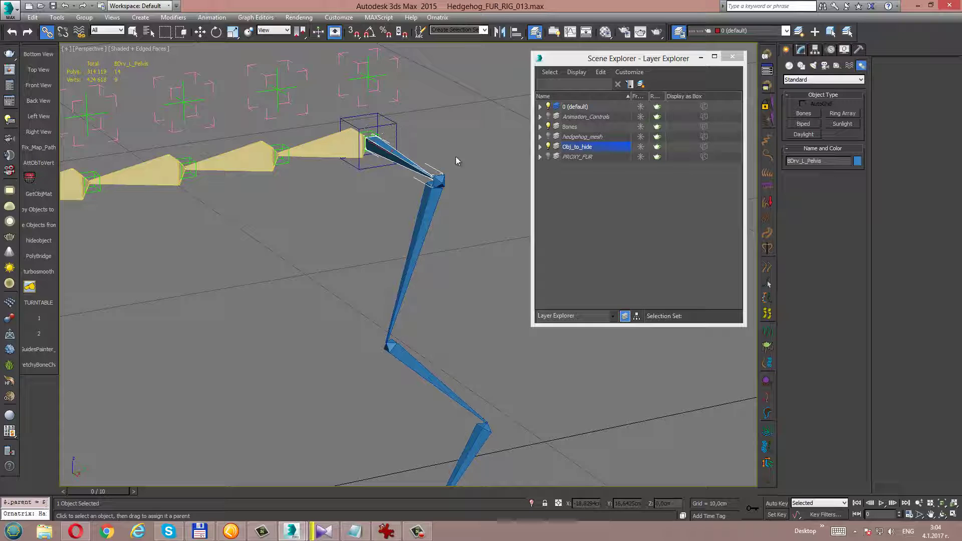
mouse_move(455, 161)
alt+middle_down()
mouse_move(471, 144)
mouse_move(453, 205)
alt+middle_up()
- Parent the thigh bone Bn_L_Patela to the pelvis bone and return to plain selection
click(449, 219)
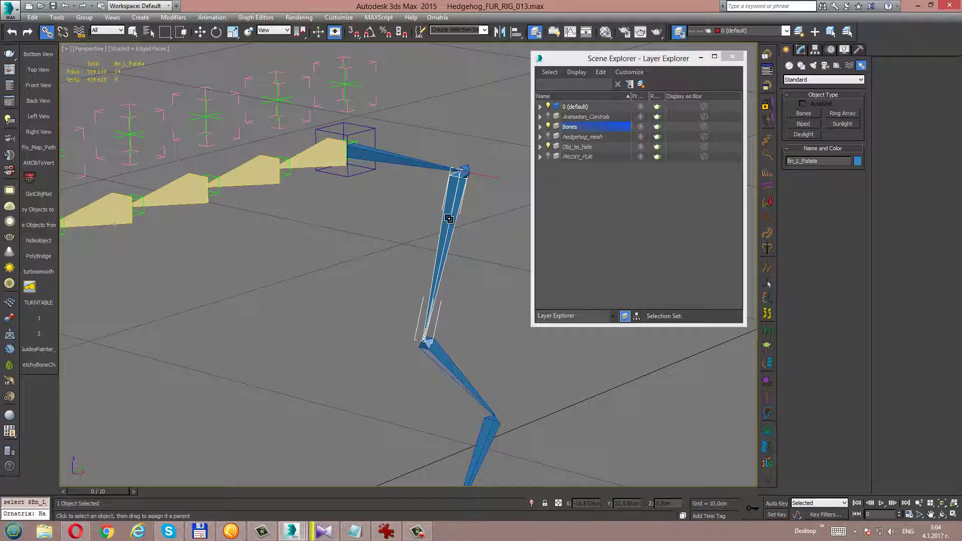
mouse_move(449, 219)
mouse_down()
mouse_move(417, 165)
mouse_move(419, 186)
mouse_up()
scroll(410, 183, down, 4)
key(q)
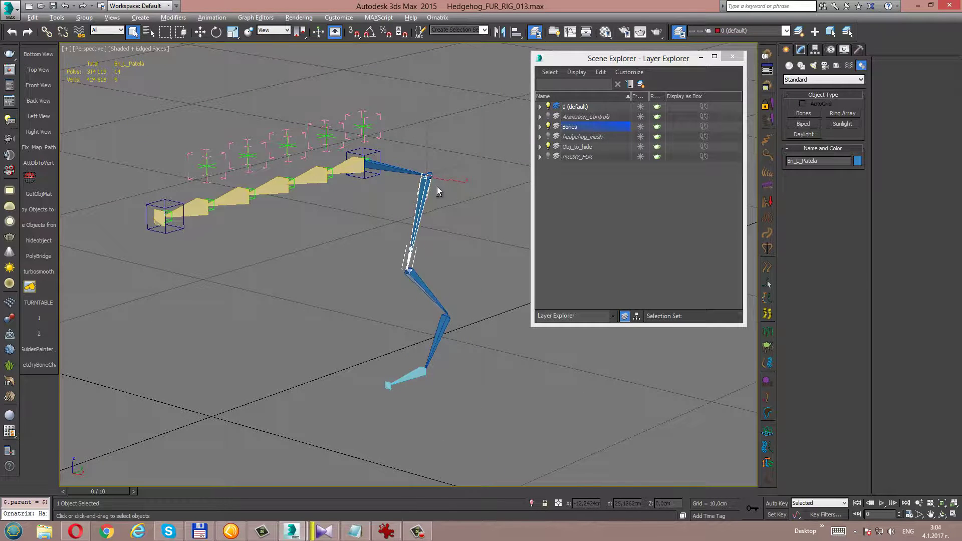
mouse_move(437, 191)
alt+middle_down()
mouse_move(408, 185)
mouse_move(433, 188)
alt+middle_up()
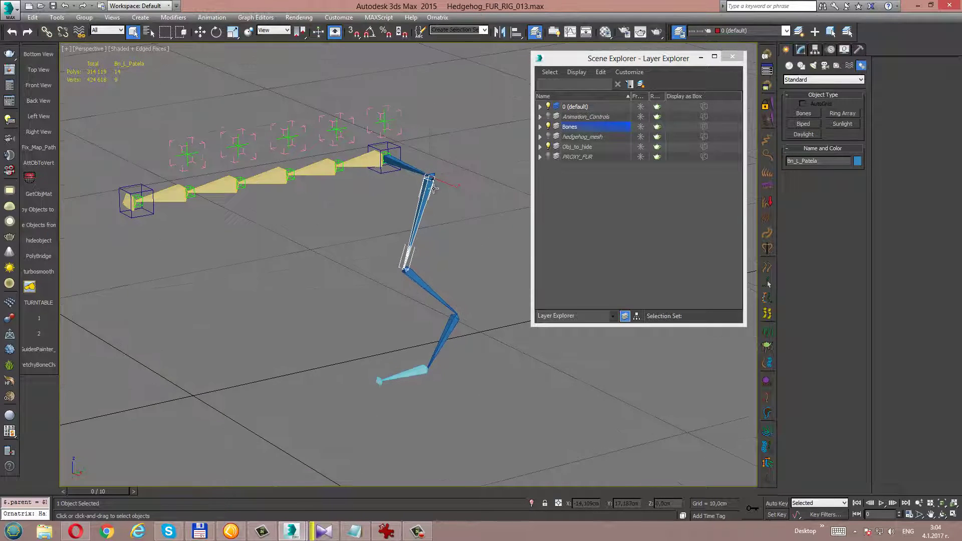
- Show the Animation_Controls layer and test-move the Cs_Pelvis control sphere
click(549, 116)
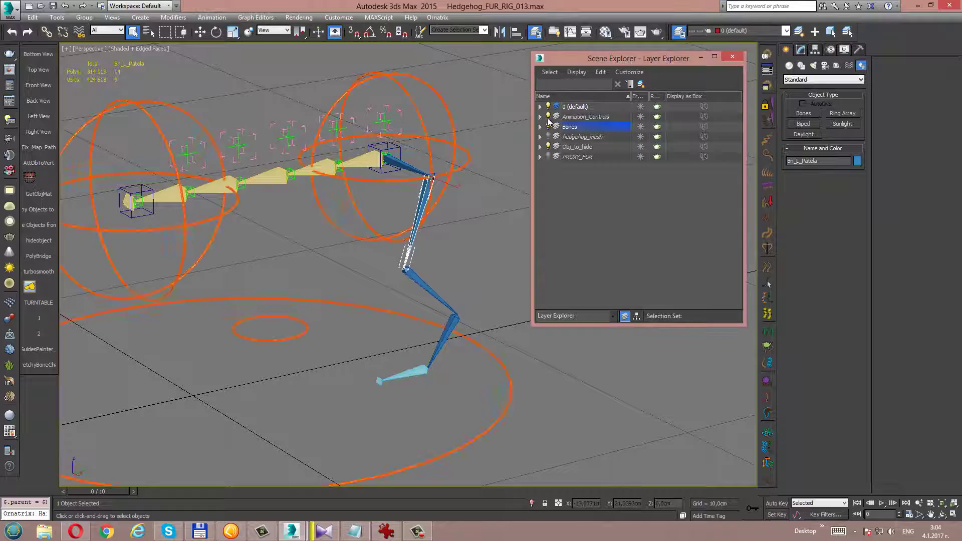
click(455, 138)
alt+middle_drag(472, 185, 469, 182)
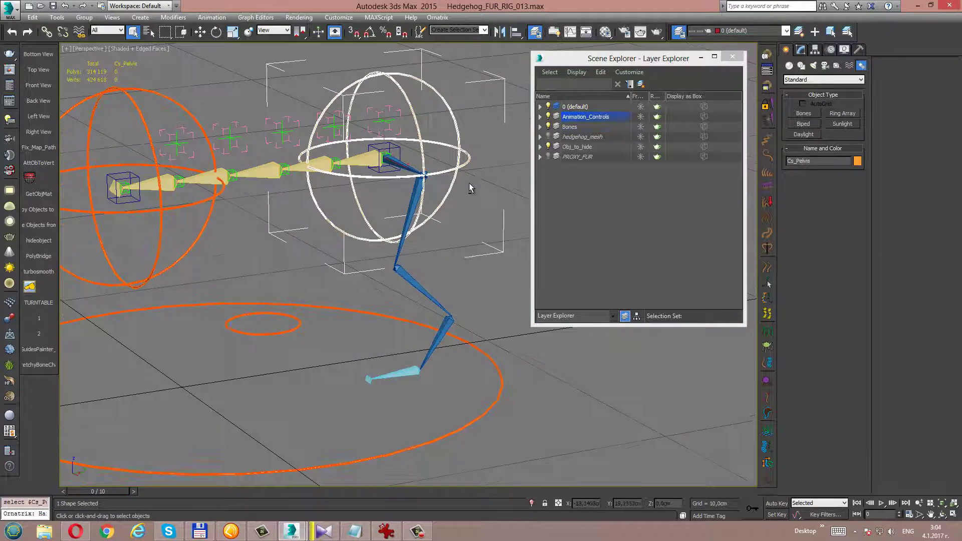
key(w)
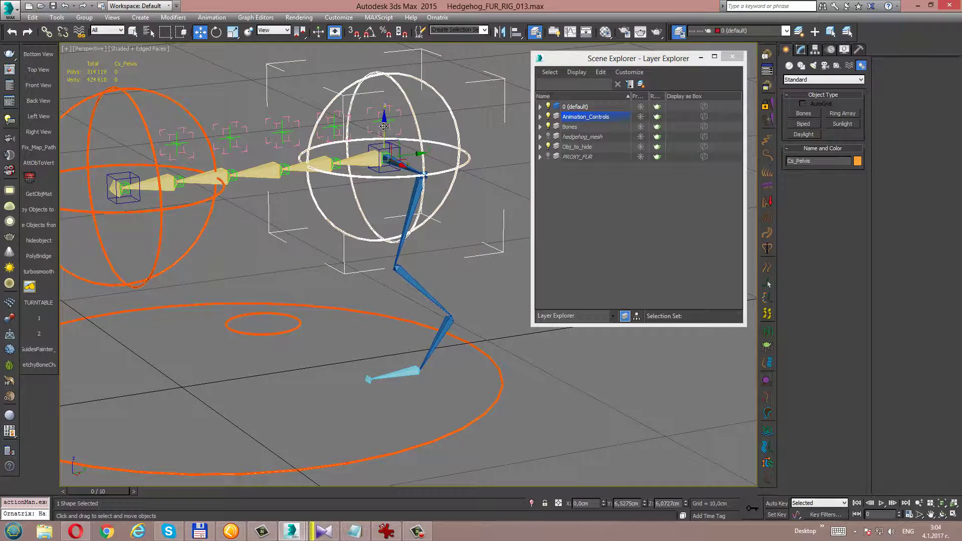
mouse_move(389, 138)
mouse_down()
mouse_move(372, 106)
mouse_move(426, 208)
mouse_up()
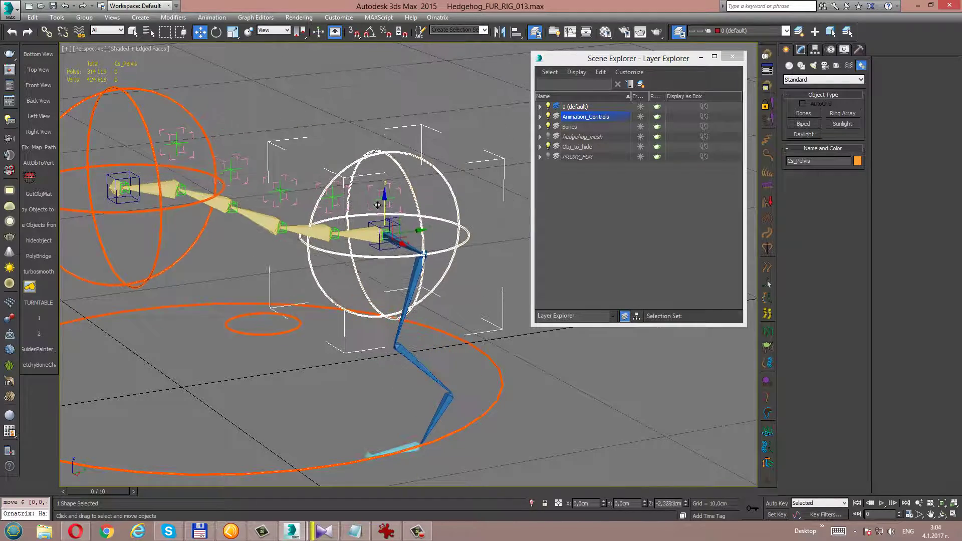
right_click(426, 206)
key(ctrl+z)
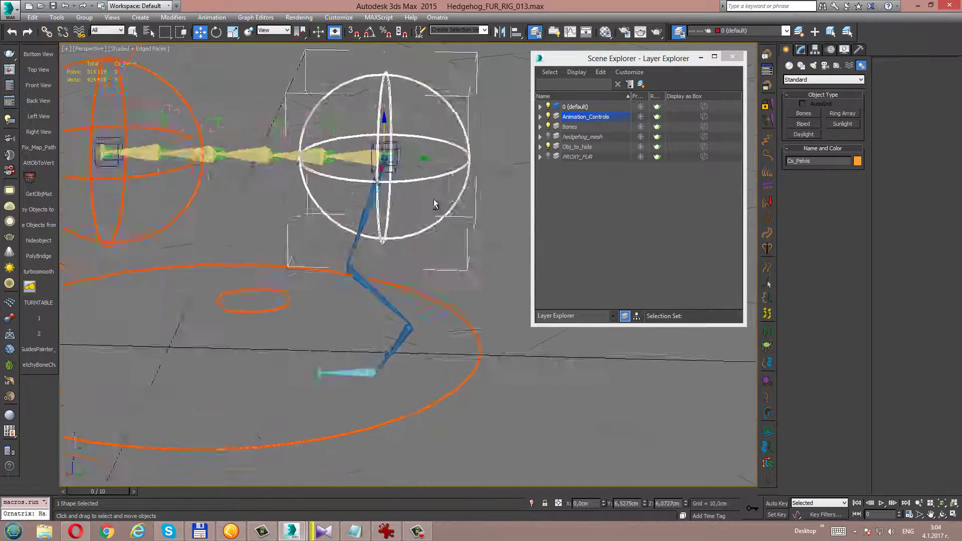
- Move Cs_Pelvis down to test the leg bend, then undo the move
alt+middle_drag(426, 205, 421, 201)
drag(385, 150, 396, 235)
right_click(429, 218)
click(413, 202)
key(ctrl+z)
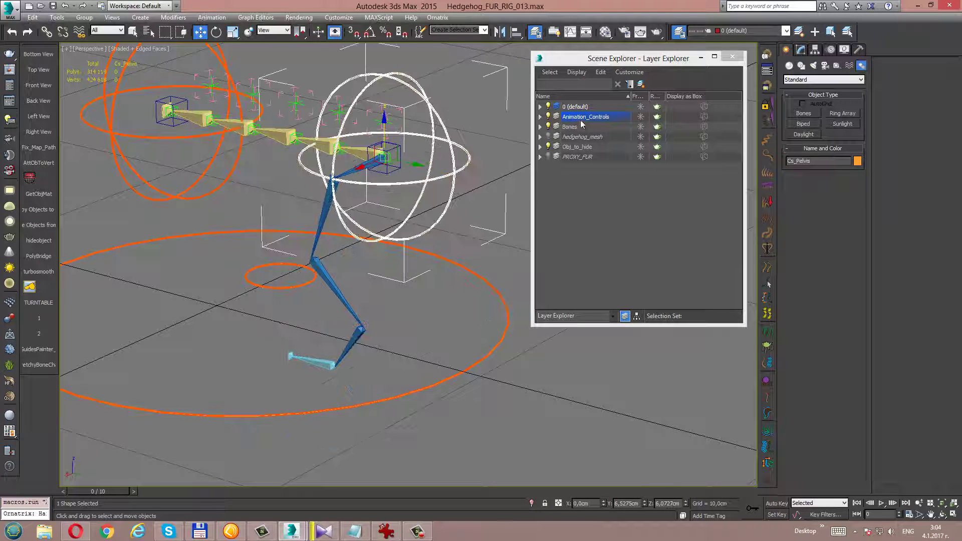
- Hide the Animation_Controls layer, close the Layer Explorer and return to Select Object
click(548, 116)
scroll(365, 191, up, 3)
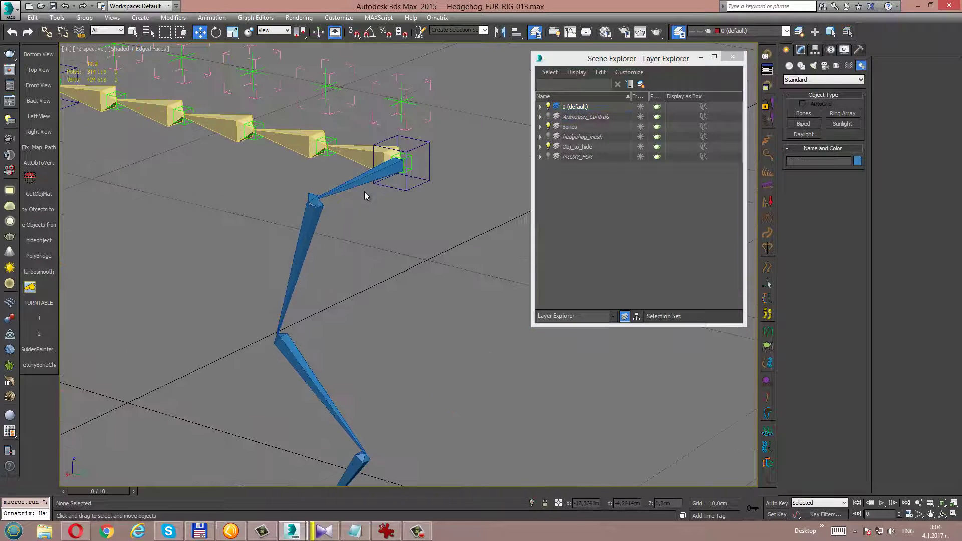
scroll(434, 192, up, 4)
scroll(434, 192, down, 2)
scroll(408, 215, down, 3)
scroll(423, 190, up, 1)
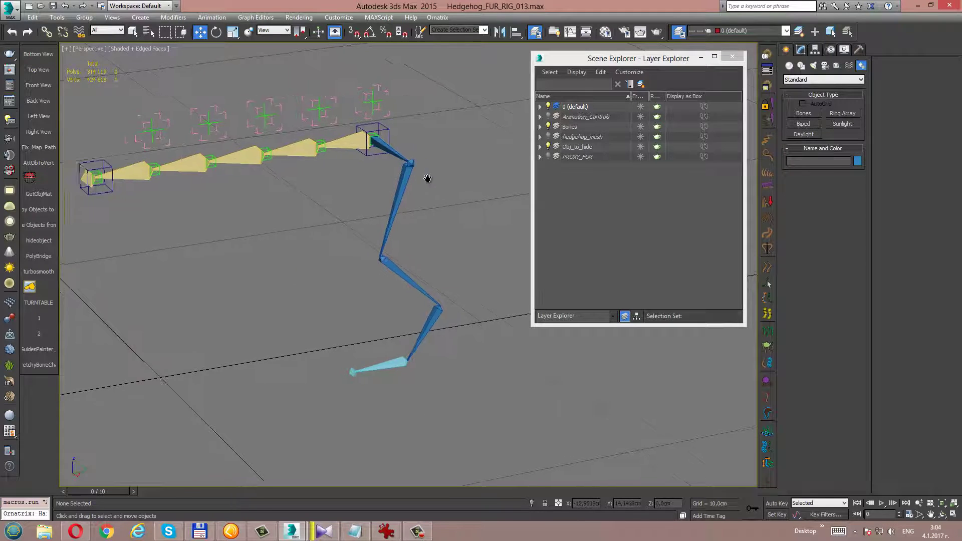
scroll(430, 179, up, 1)
scroll(436, 177, up, 3)
scroll(425, 198, up, 1)
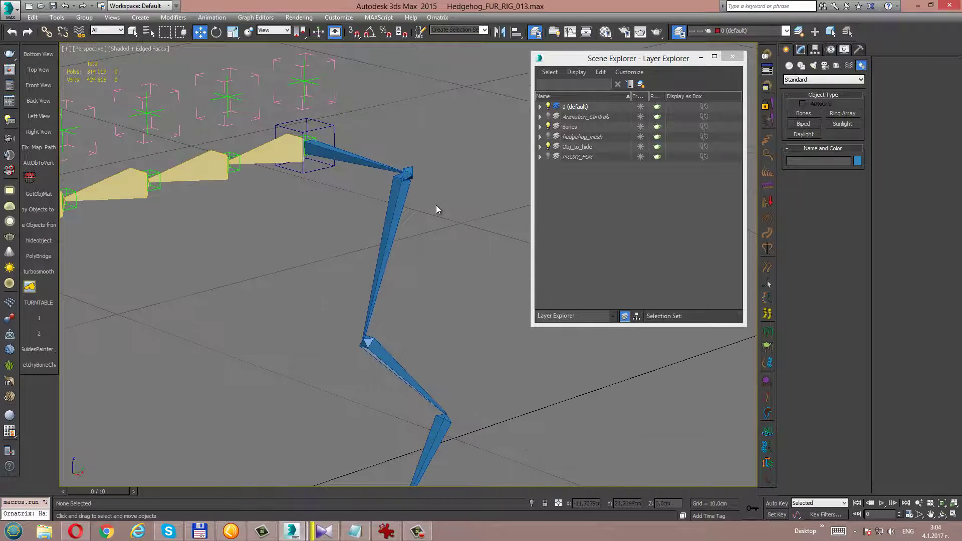
middle_drag(436, 208, 422, 185)
scroll(422, 188, down, 2)
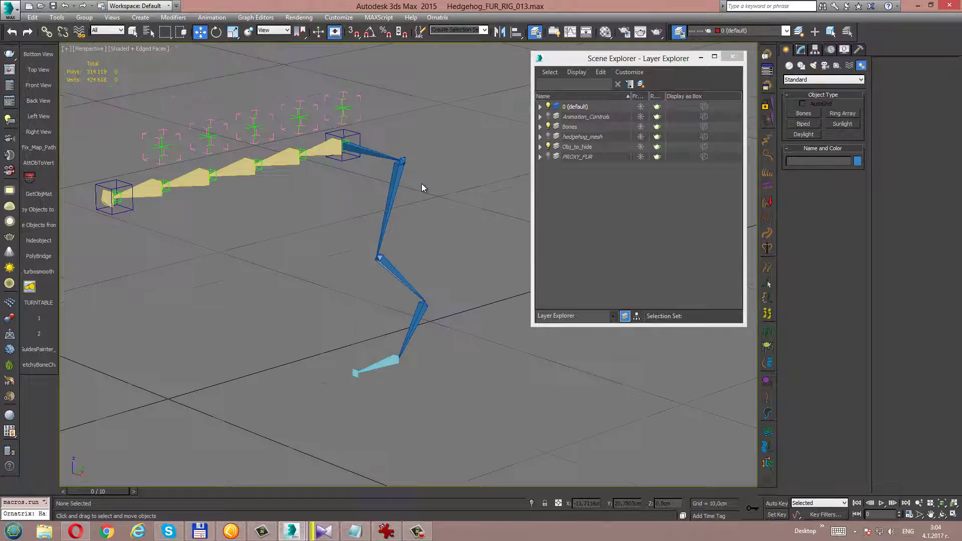
click(735, 57)
click(132, 32)
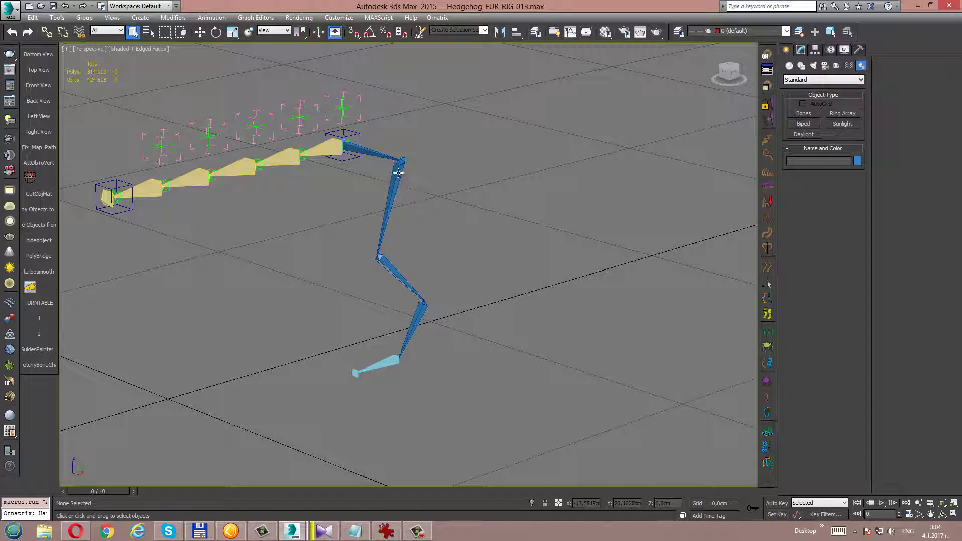
- Select the BDrv_L_Pelvis bone together with its end bone
double_click(377, 153)
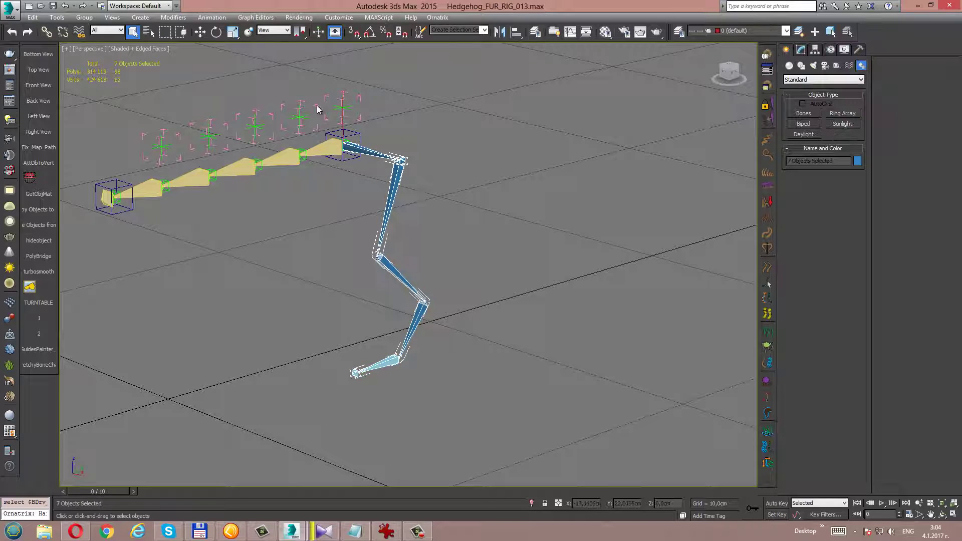
click(364, 150)
ctrl+click(404, 160)
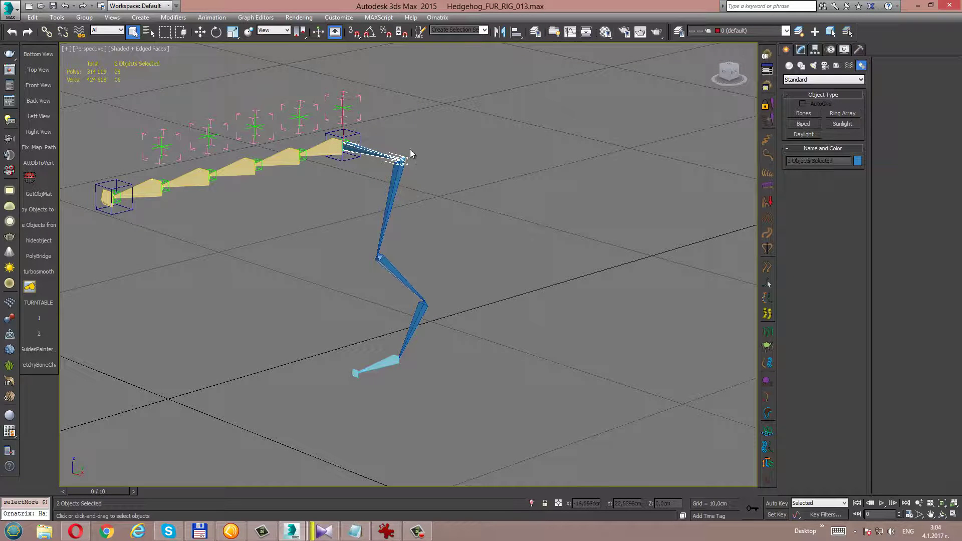
- Mirror the two pelvis bones via Animation > Bone Tools and bring up their object colour picker
click(211, 17)
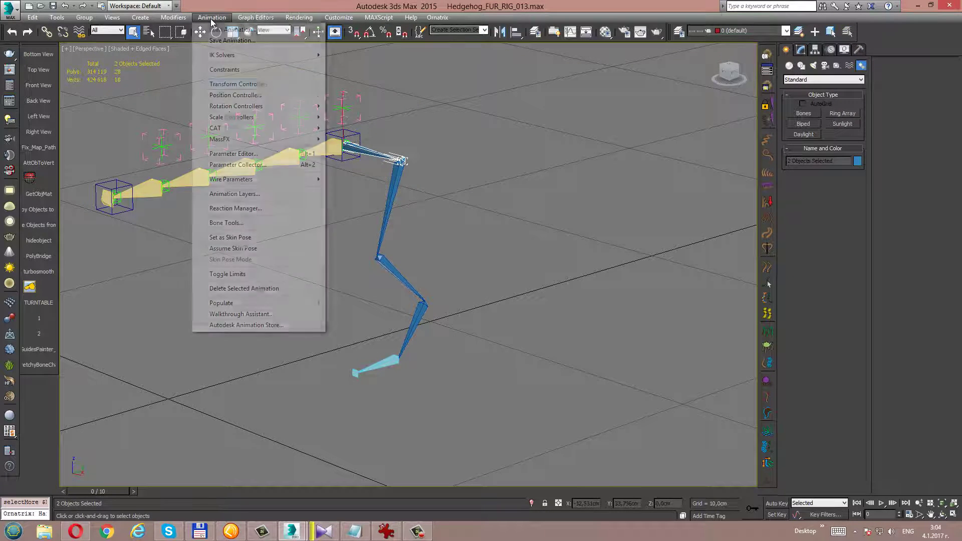
click(223, 223)
middle_drag(171, 159, 293, 160)
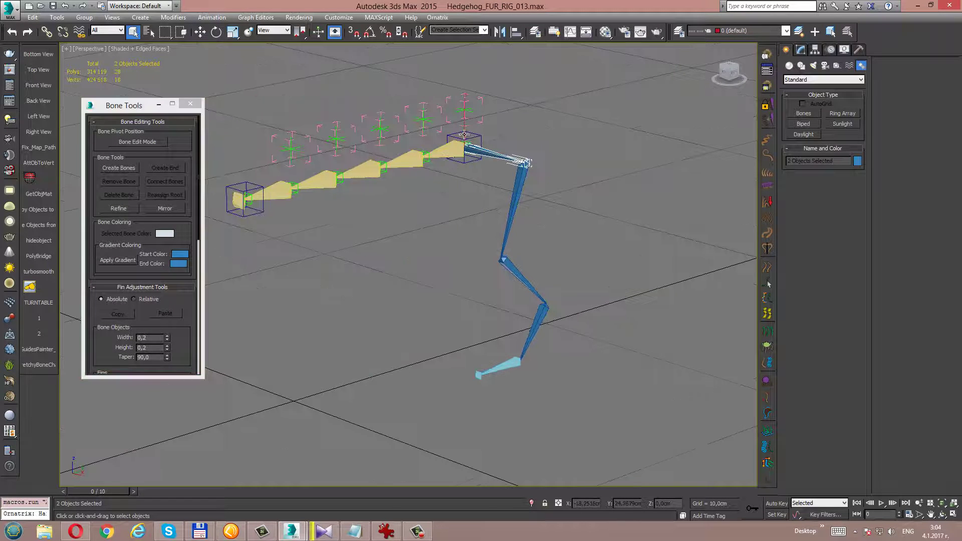
click(172, 206)
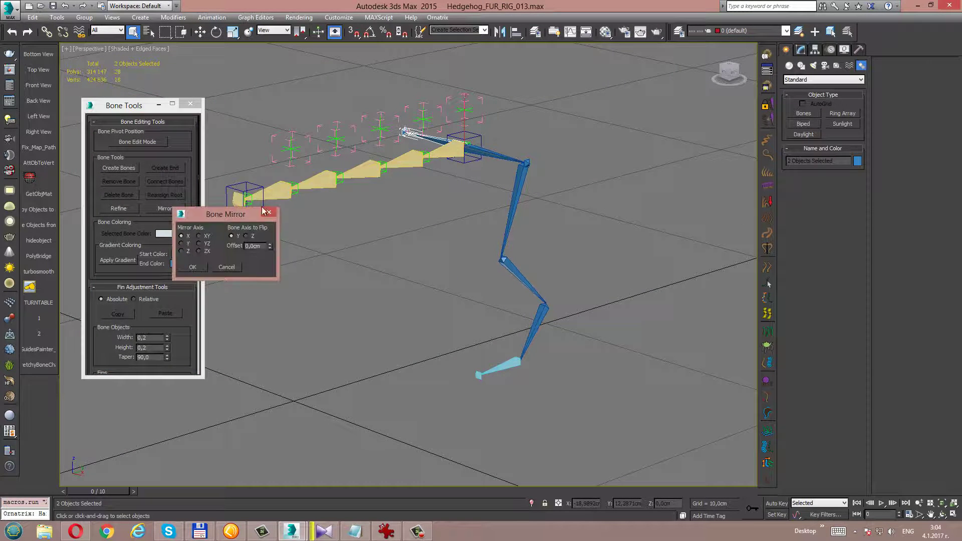
click(194, 267)
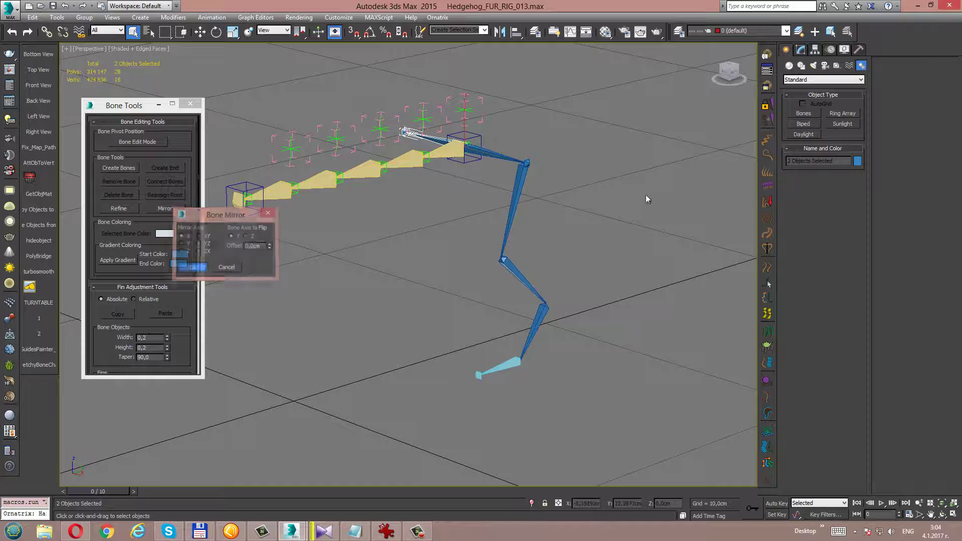
click(858, 162)
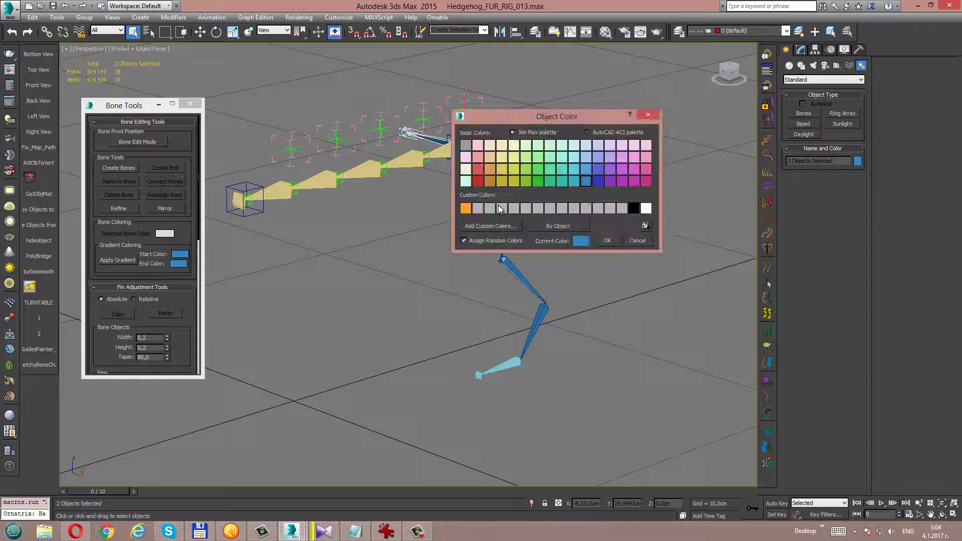
- Colour the mirrored pelvis bones red and close the Bone Tools floater
click(481, 173)
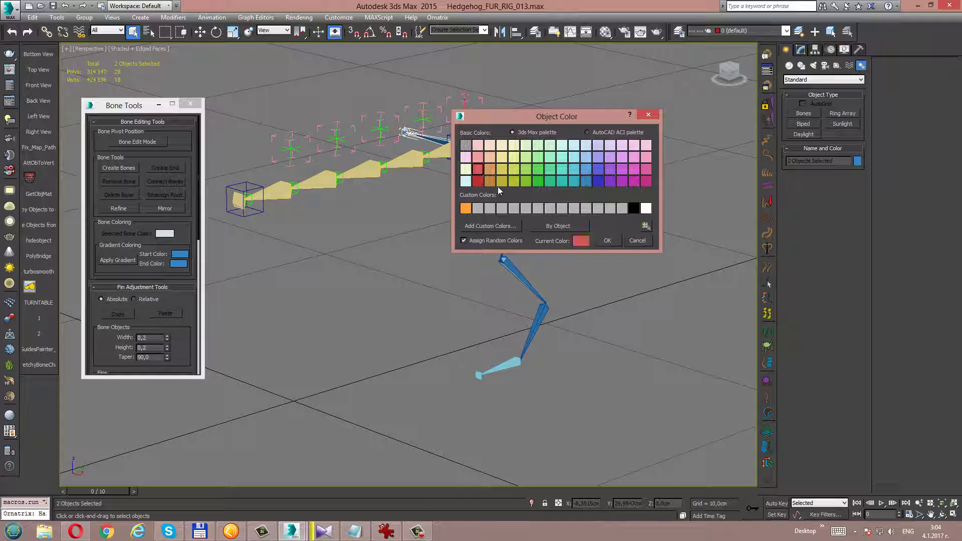
click(605, 239)
mouse_move(465, 182)
alt+middle_down()
mouse_move(471, 199)
mouse_move(484, 201)
mouse_move(467, 174)
alt+middle_up()
scroll(468, 174, up, 3)
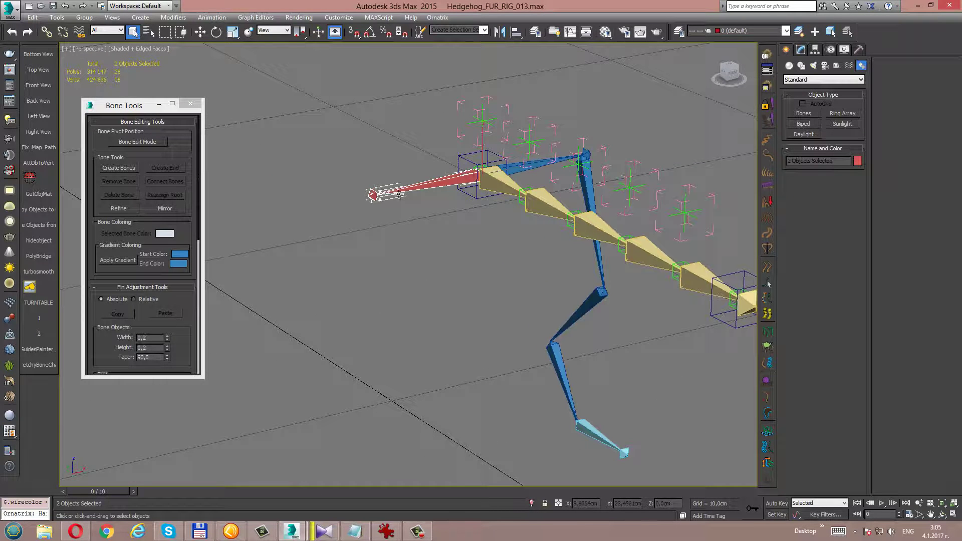
click(190, 104)
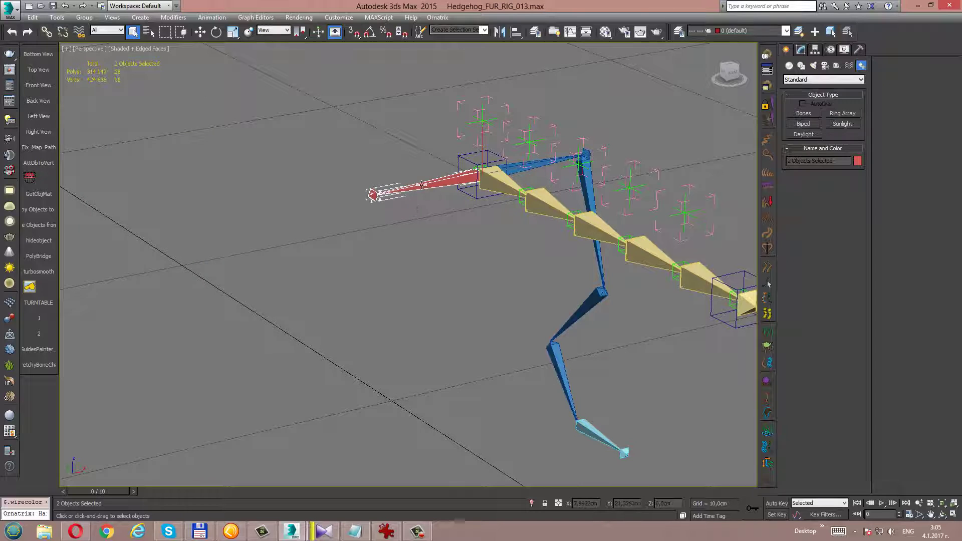
- Select the mirrored red pelvis bone and its end nub
click(422, 185)
click(372, 195)
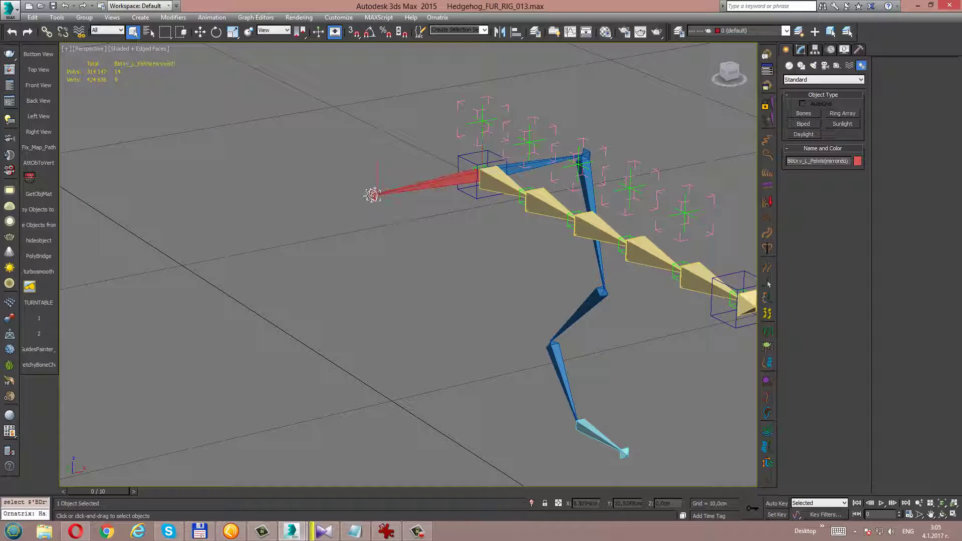
ctrl+click(414, 186)
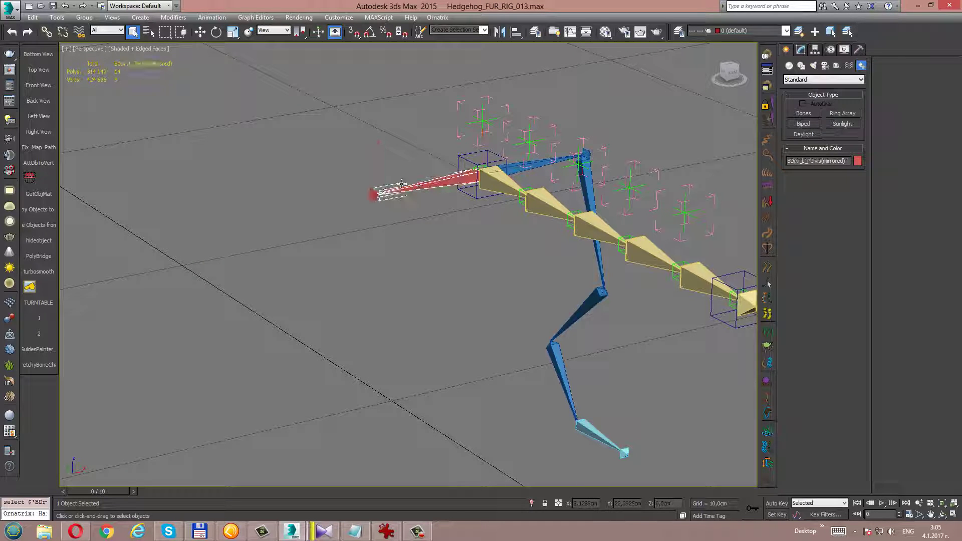
- Set Tools > Rename Objects to remove the last 10 characters, dismissing the empty base name error
click(58, 19)
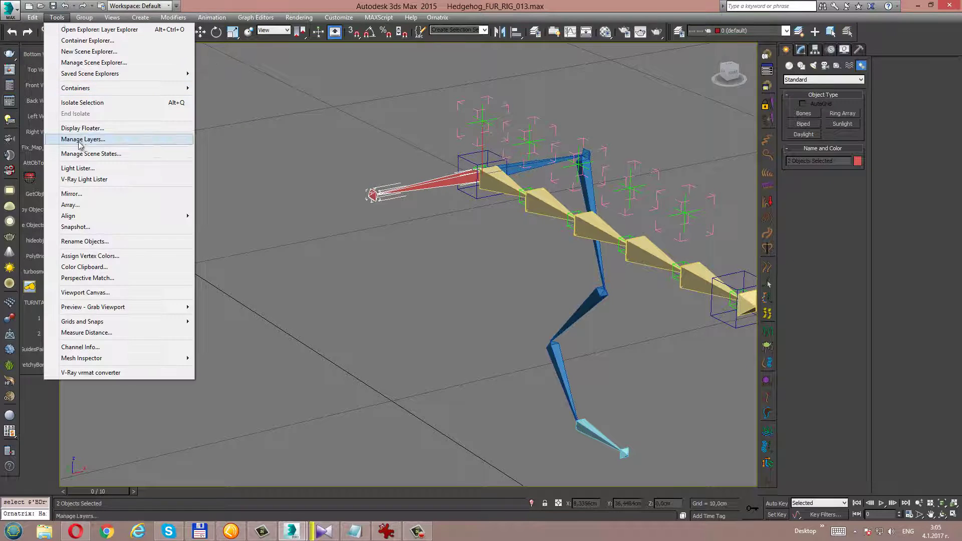
click(97, 241)
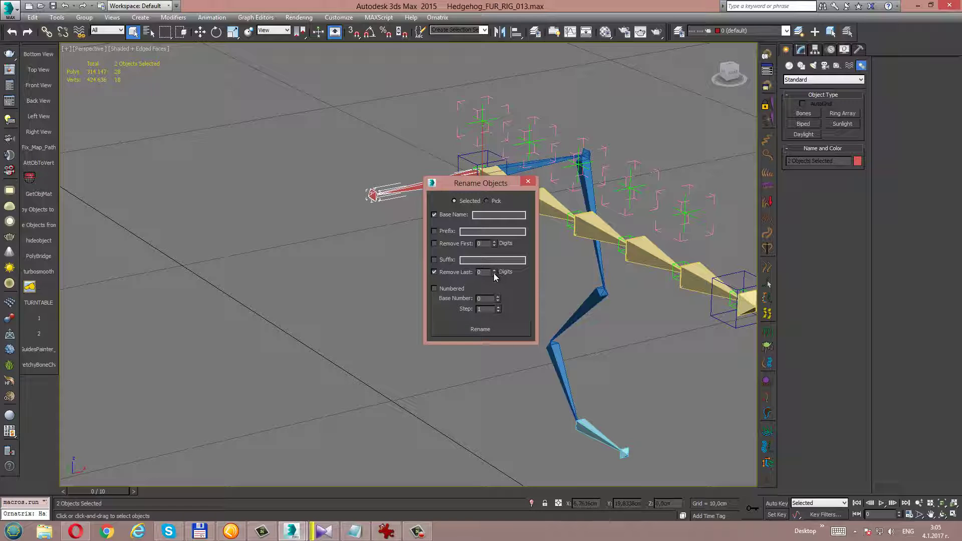
drag(494, 271, 495, 264)
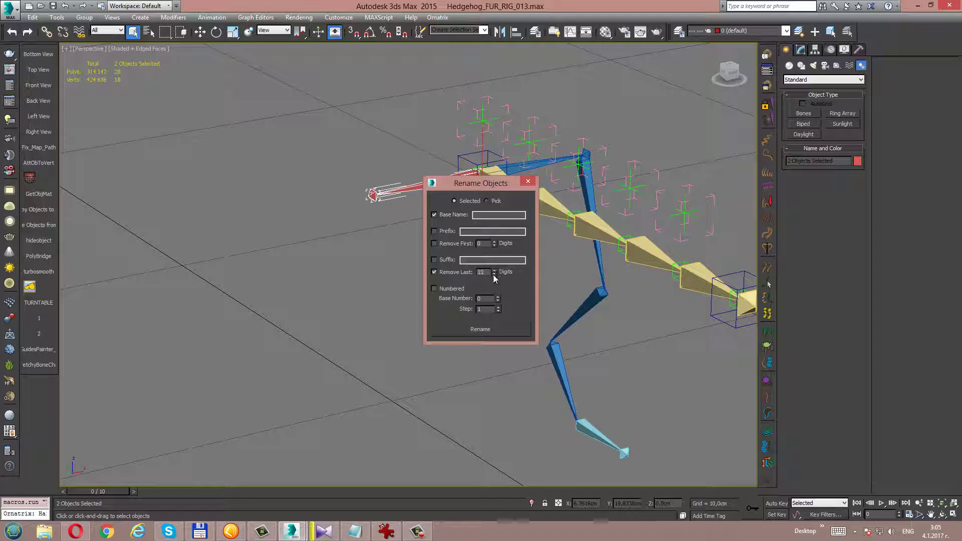
click(479, 328)
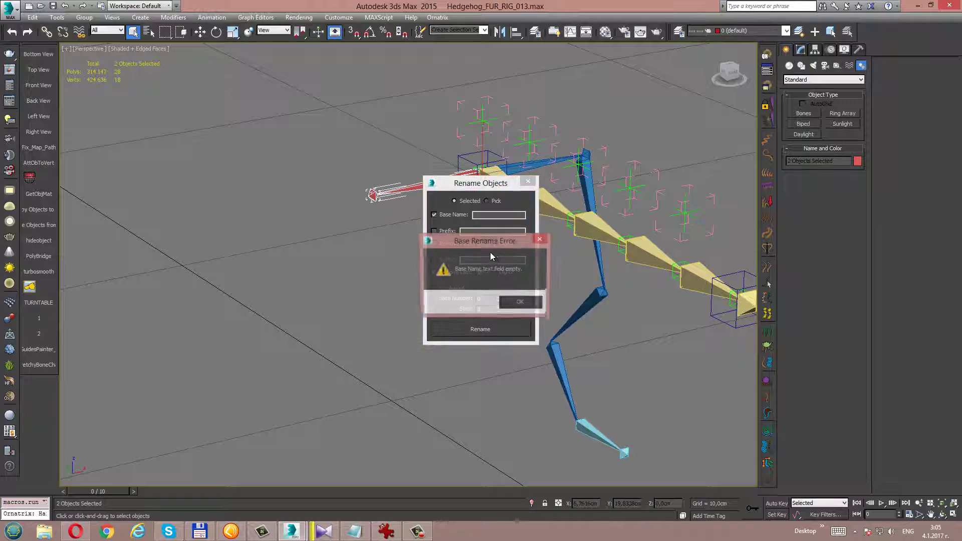
click(506, 304)
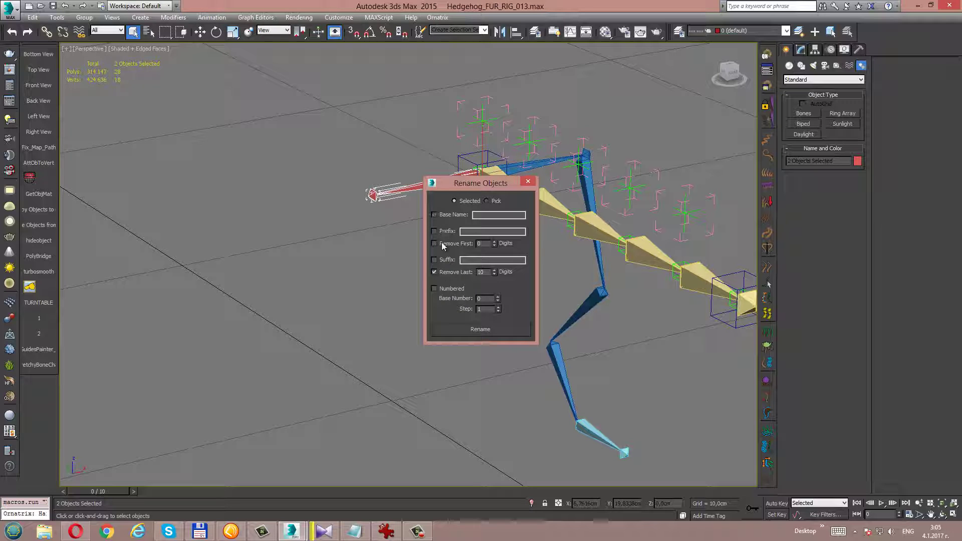
- Rename the red bone's end nub to BeDrv_R_Pelvis
drag(507, 189, 245, 166)
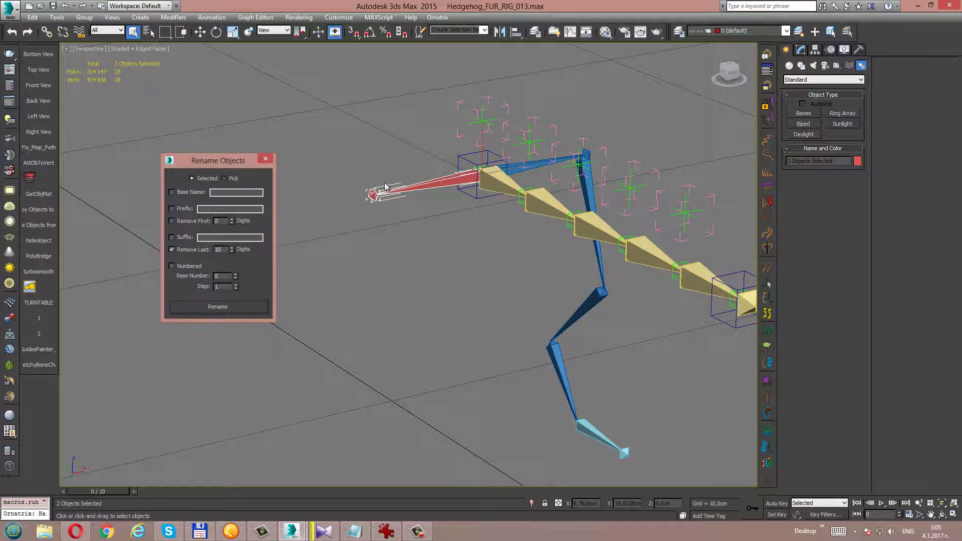
click(434, 181)
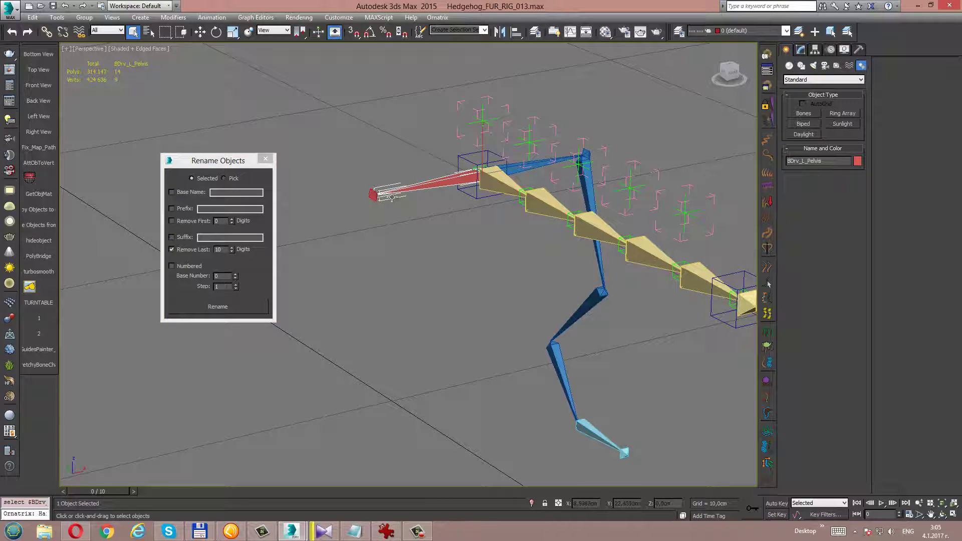
click(373, 194)
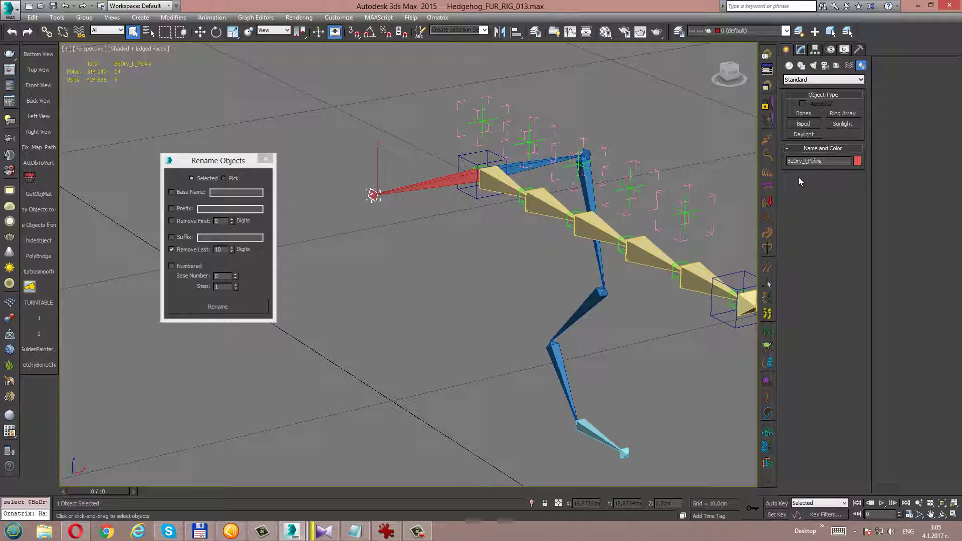
key(BackSpace)
text(R)
key(Return)
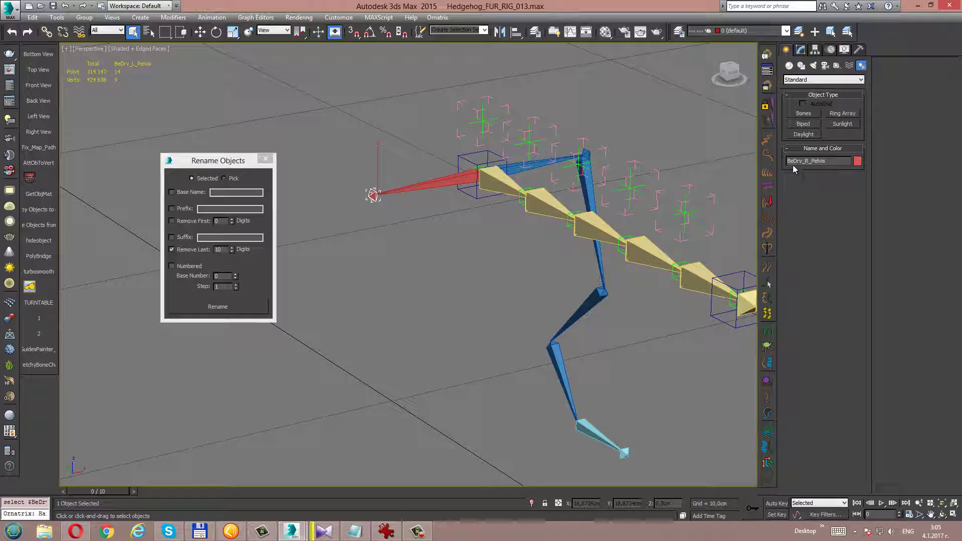
- Rename the red pelvis bone to BDrv_R_Pelvis
click(409, 188)
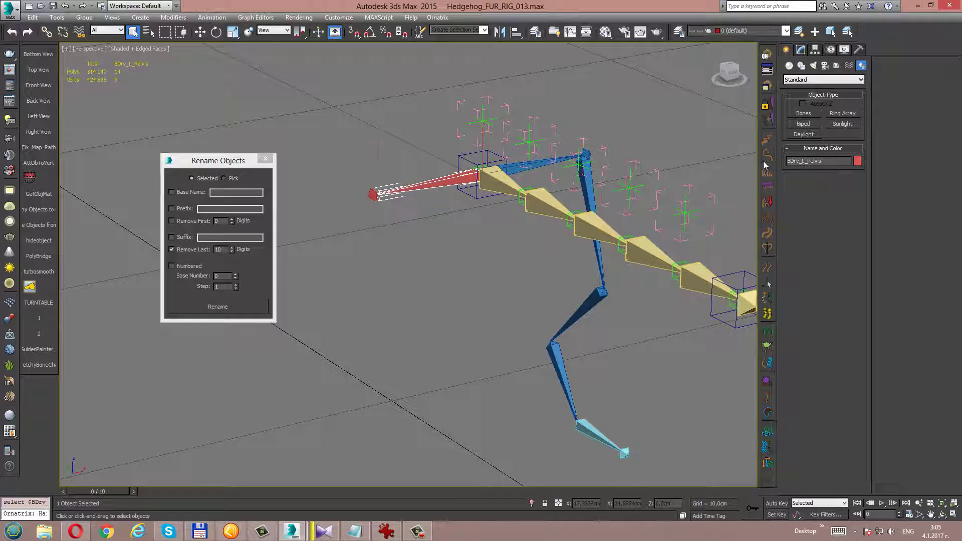
click(809, 163)
key(BackSpace)
text(R)
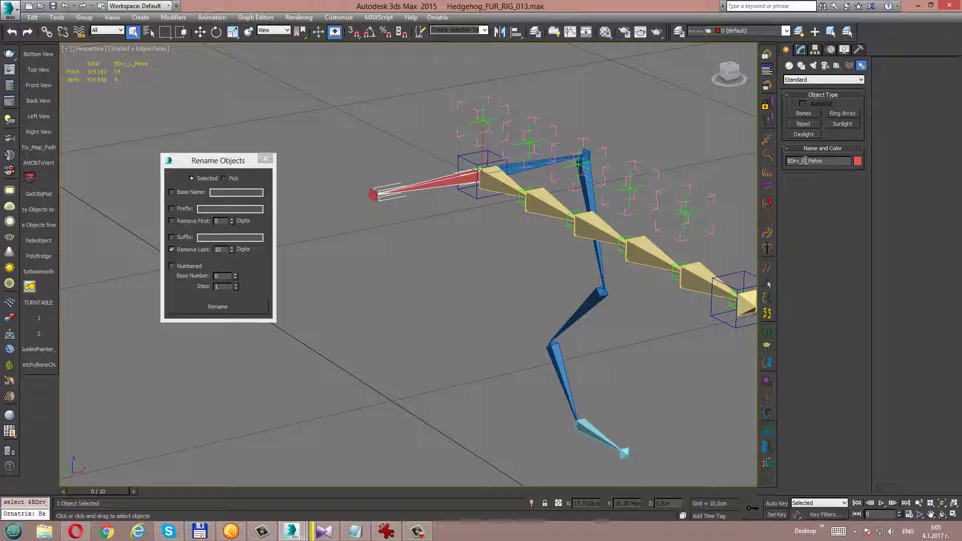
key(Return)
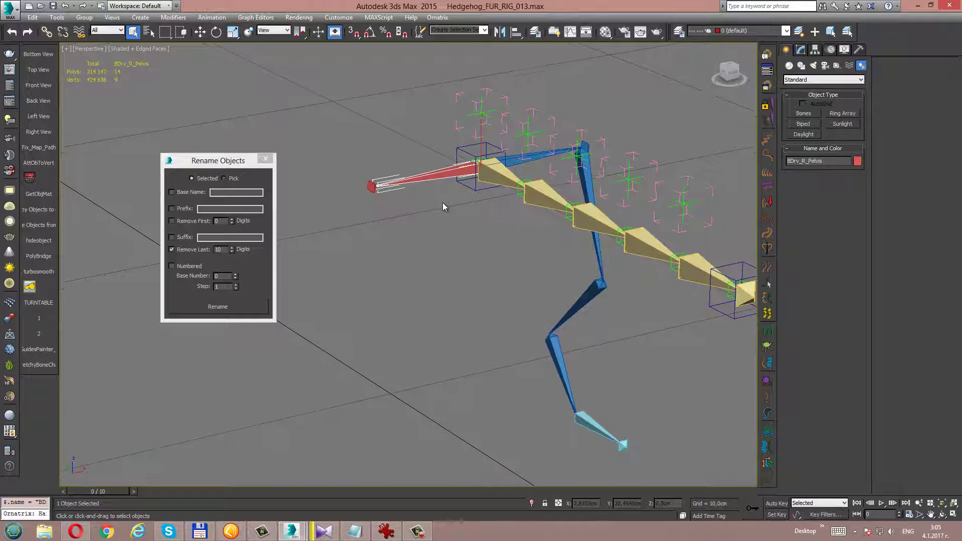
- Compare the left and right pelvis bones and tip helpers, then reopen the Layer Explorer
mouse_move(439, 226)
middle_down()
mouse_move(445, 206)
mouse_move(605, 163)
middle_up()
click(515, 161)
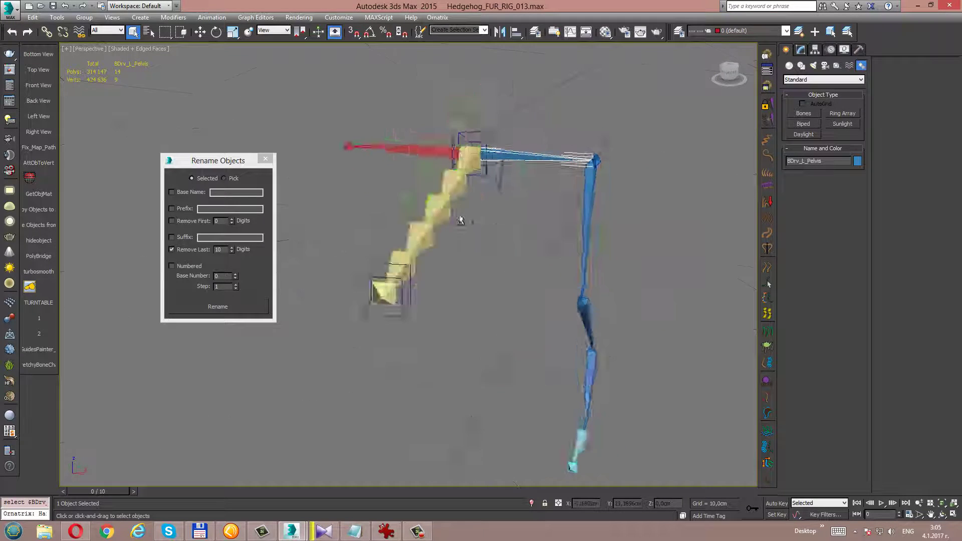
click(596, 160)
alt+middle_drag(484, 191, 557, 200)
click(441, 185)
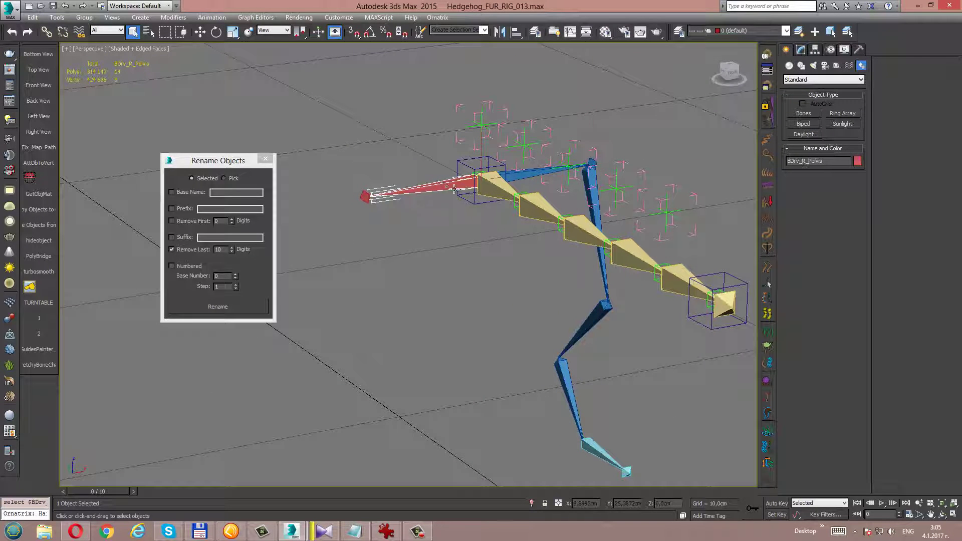
alt+middle_drag(454, 189, 455, 193)
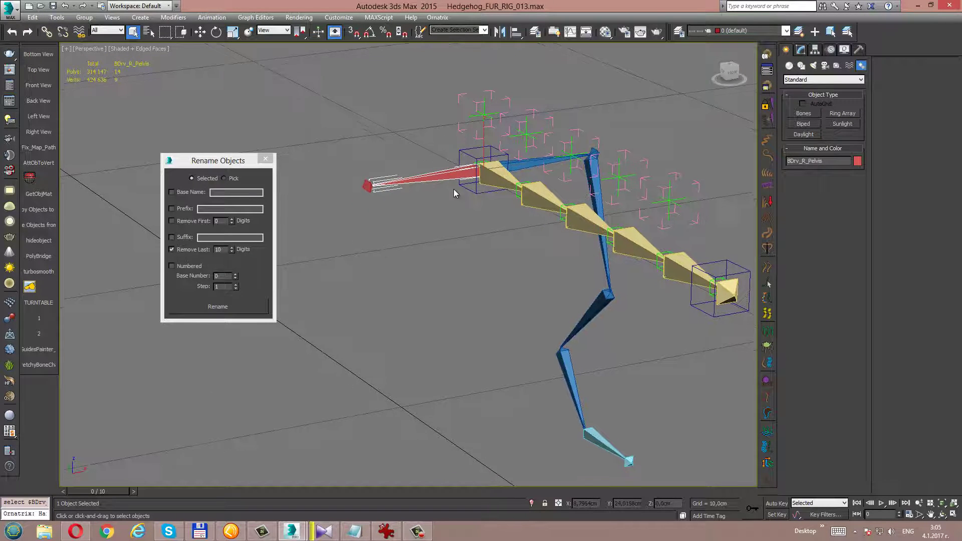
click(367, 187)
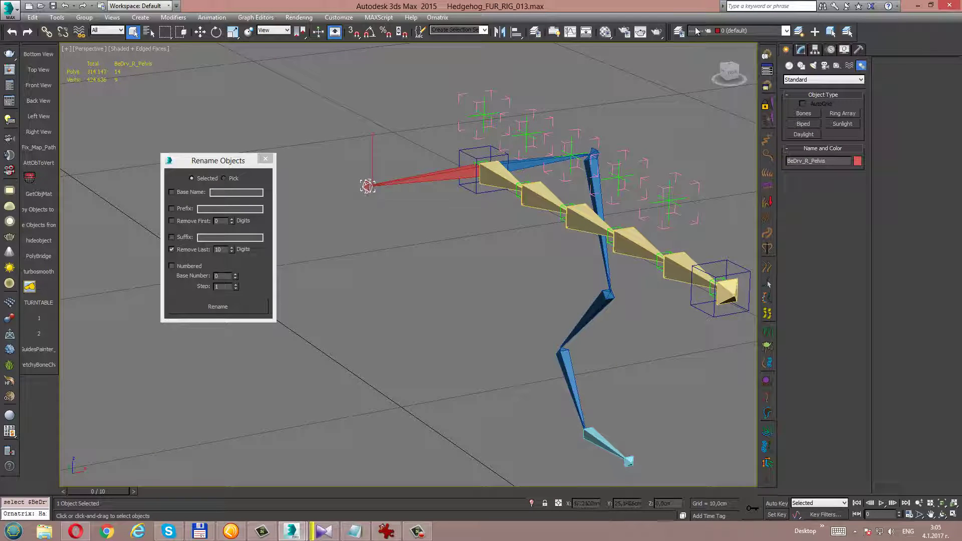
click(679, 32)
mouse_move(414, 221)
alt+middle_down()
mouse_move(389, 217)
mouse_move(386, 205)
alt+middle_up()
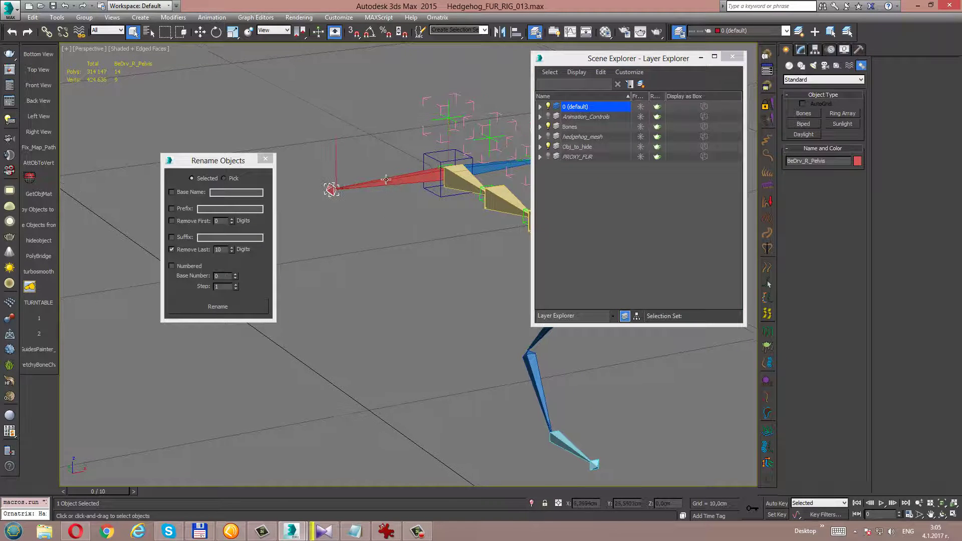
- Add the red pelvis bone and its tip helper to the Obj_to_hide layer
click(384, 180)
ctrl+click(331, 190)
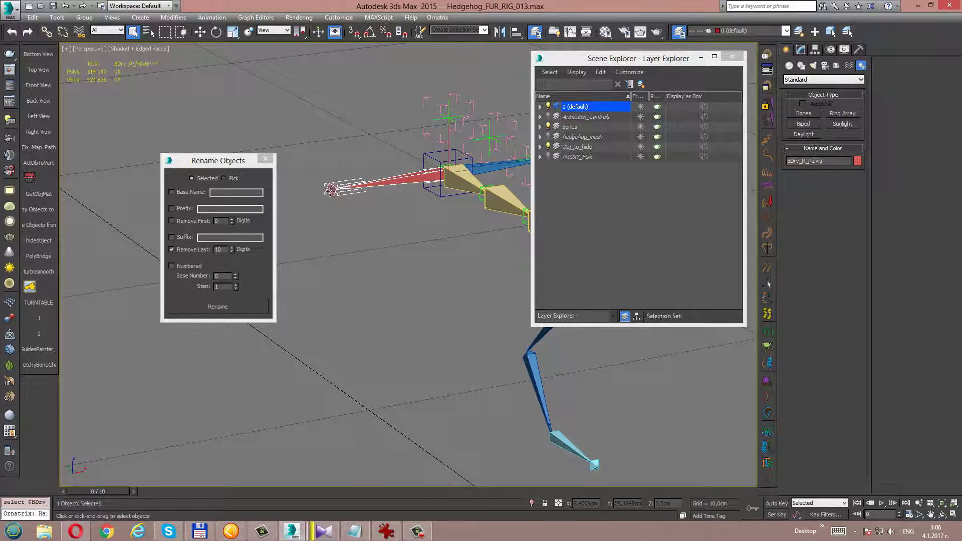
right_click(596, 111)
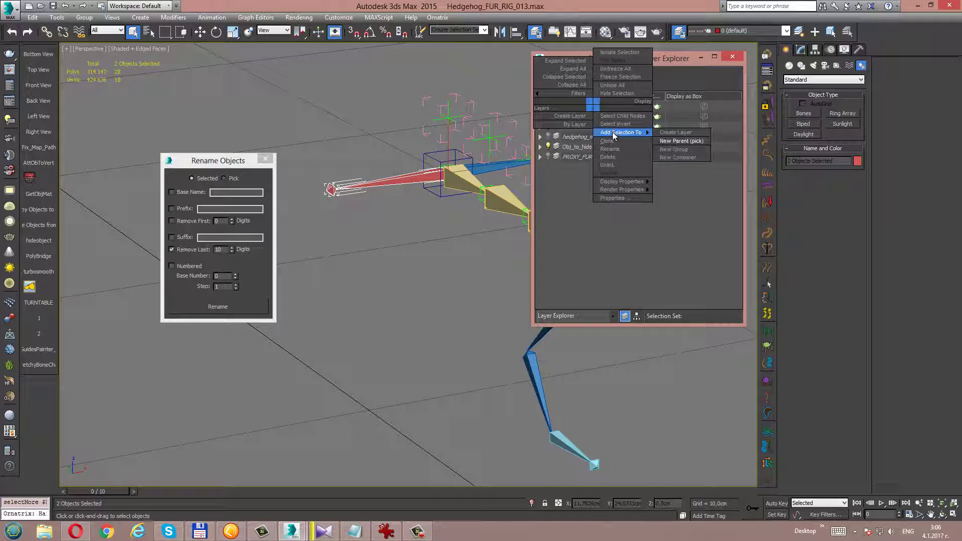
click(636, 142)
click(578, 147)
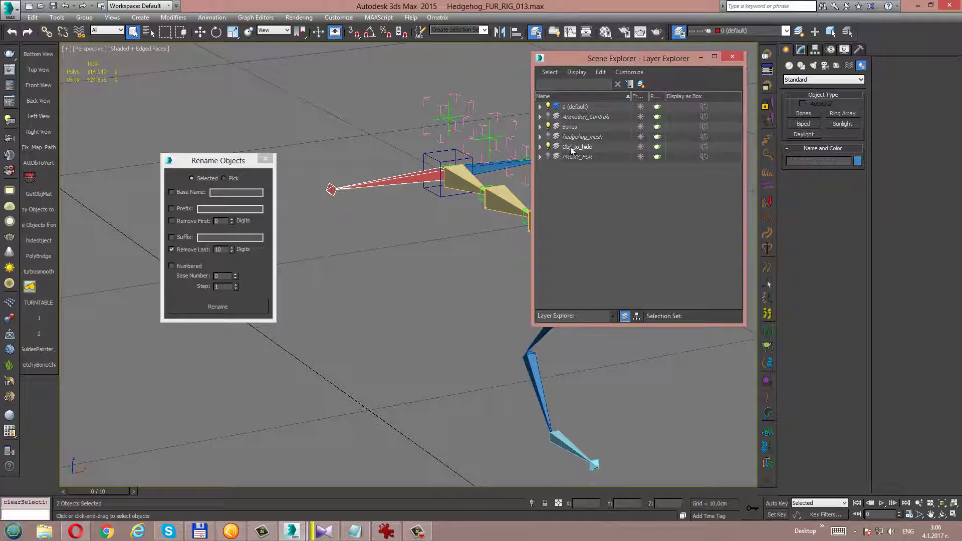
- Test hiding and showing the Obj_to_hide layer, then close the Rename Objects window
alt+middle_drag(436, 208, 375, 173)
drag(236, 164, 155, 164)
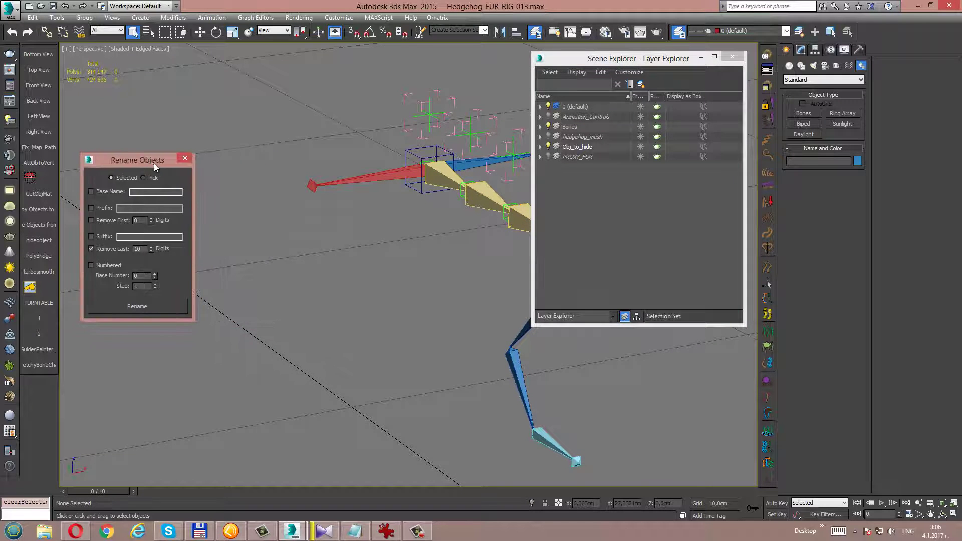
alt+middle_drag(337, 209, 363, 193)
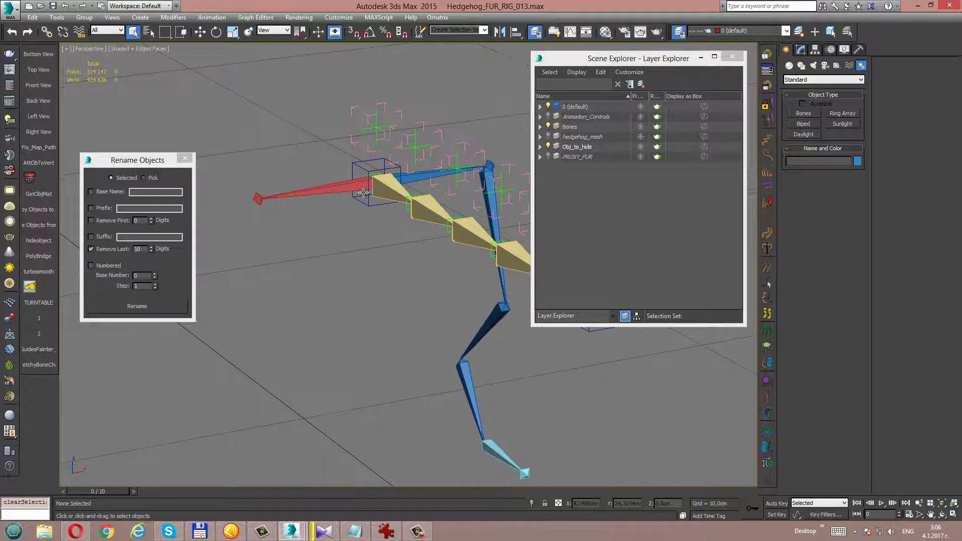
click(549, 147)
click(548, 147)
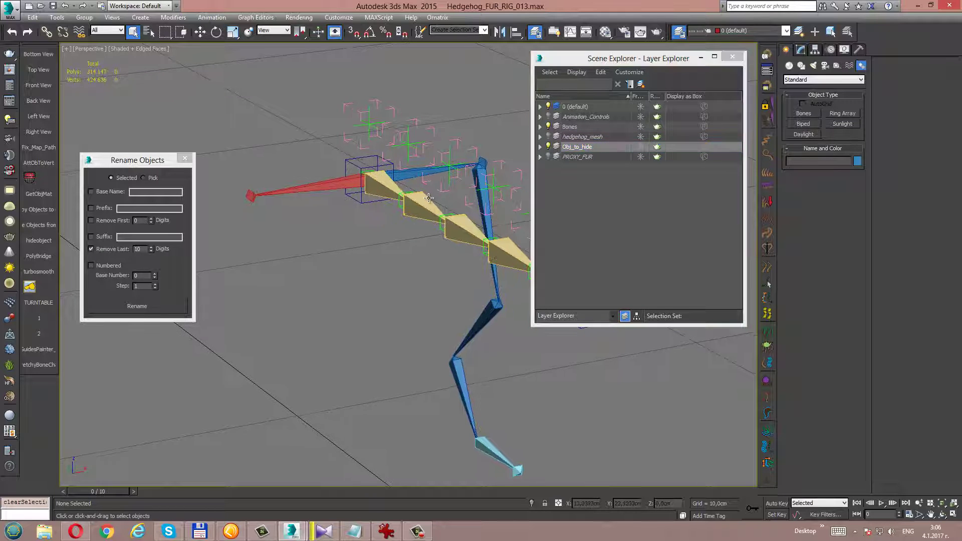
mouse_move(437, 200)
alt+middle_down()
mouse_move(275, 180)
mouse_move(208, 114)
alt+middle_up()
click(186, 160)
- Mirror the blue leg bone chain with a -9cm offset to create the opposite leg
double_click(442, 178)
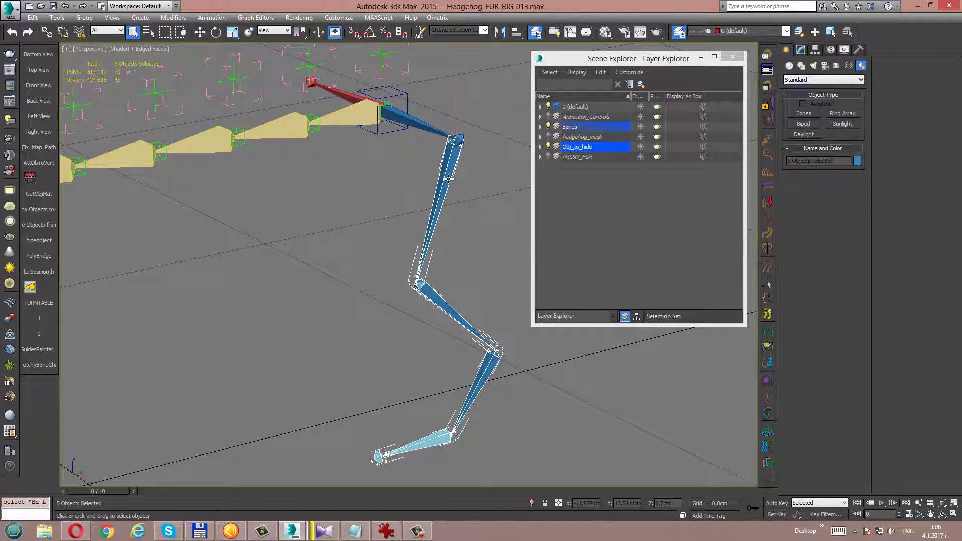
middle_drag(456, 192, 431, 190)
click(212, 17)
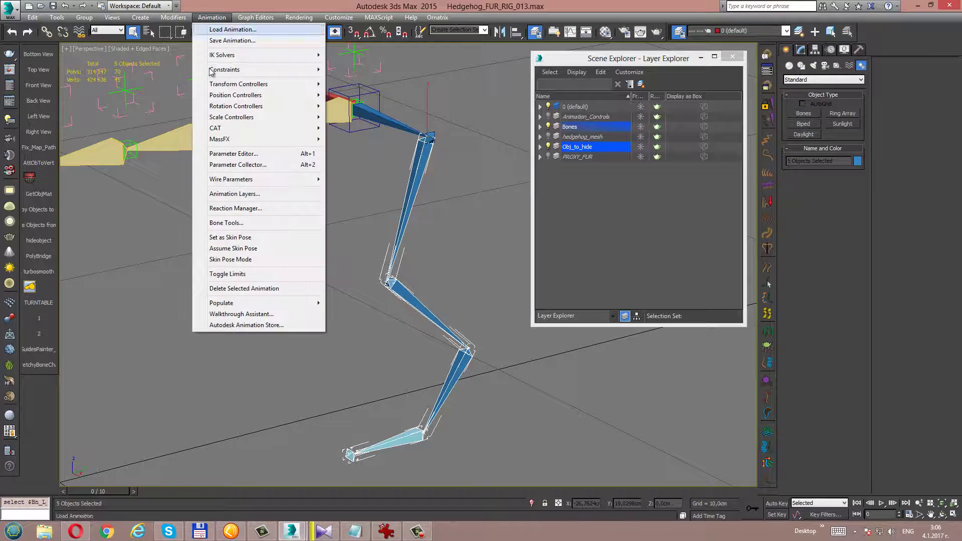
click(211, 223)
click(158, 208)
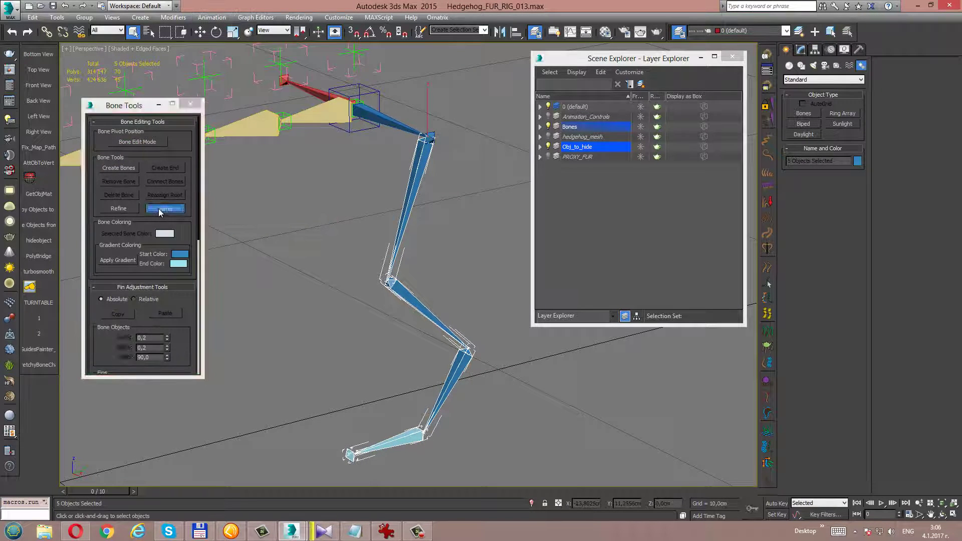
drag(256, 250, 256, 249)
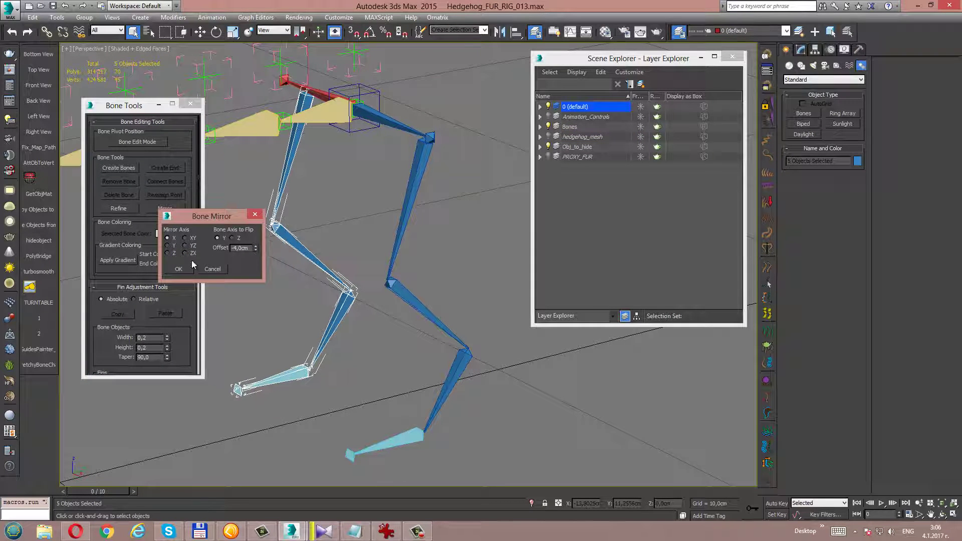
click(178, 269)
click(190, 104)
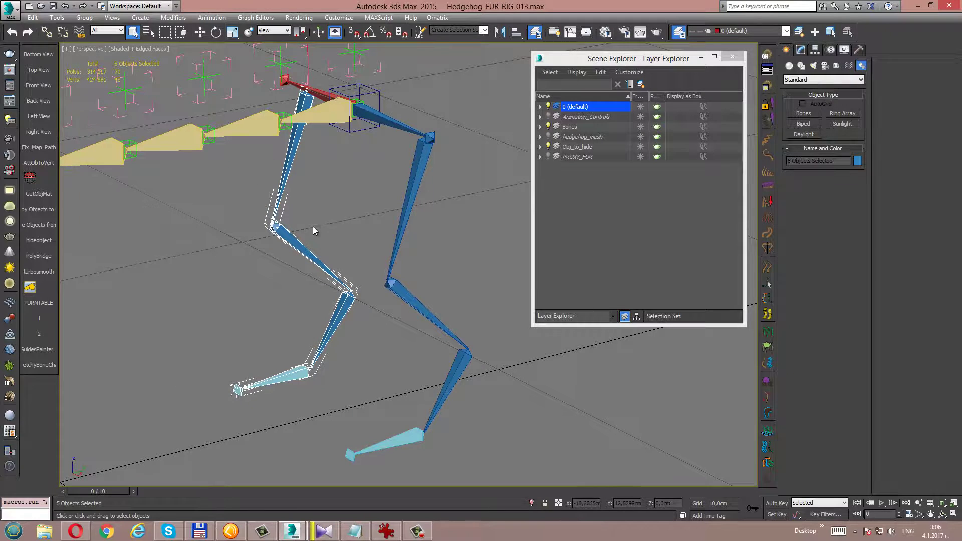
- Colour the mirrored leg bones red, leaving the foot bones out
mouse_move(314, 227)
alt+middle_down()
mouse_move(407, 228)
mouse_move(303, 322)
alt+middle_up()
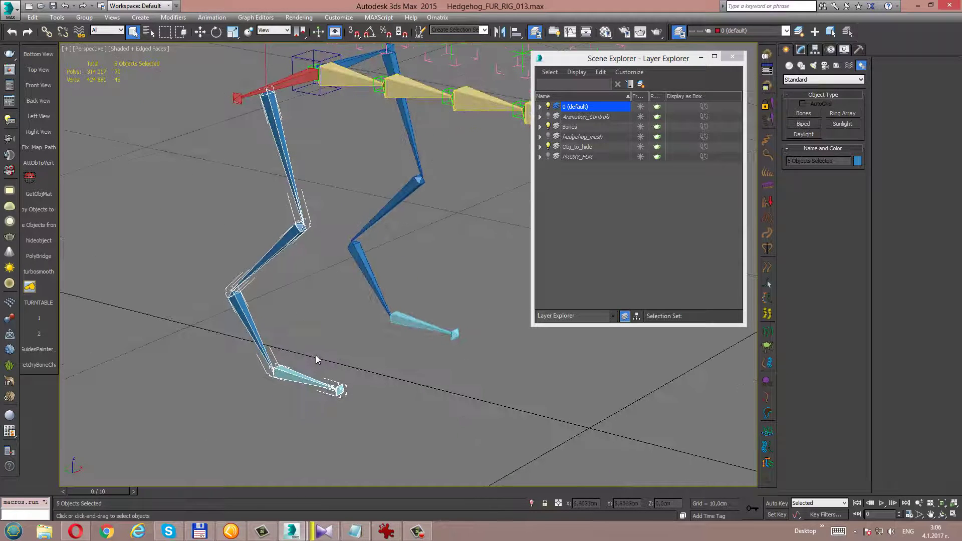
alt+drag(316, 356, 353, 414)
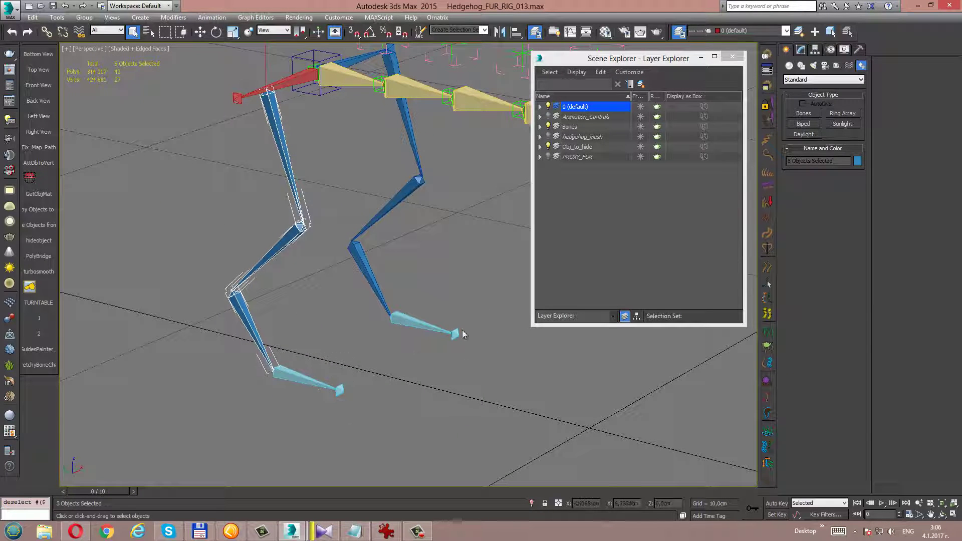
click(857, 161)
click(480, 169)
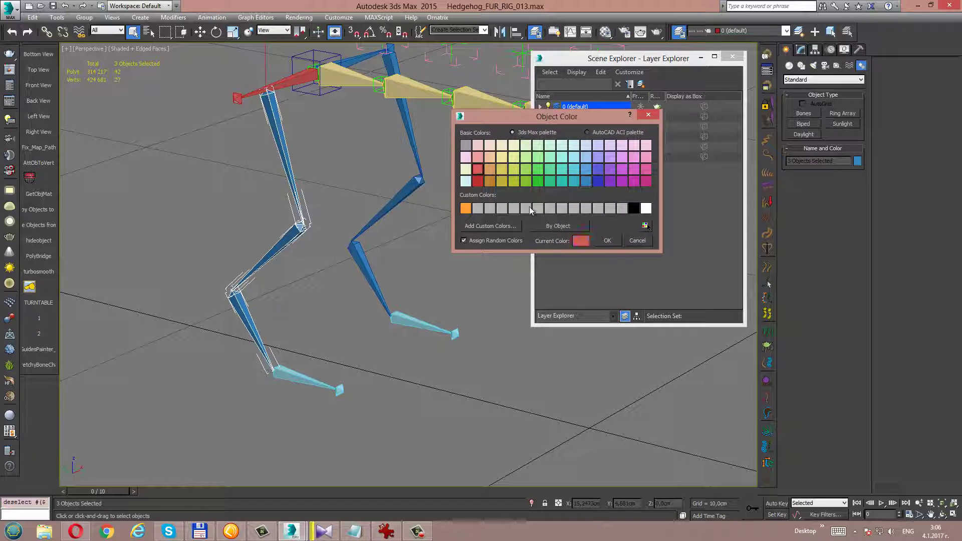
click(606, 241)
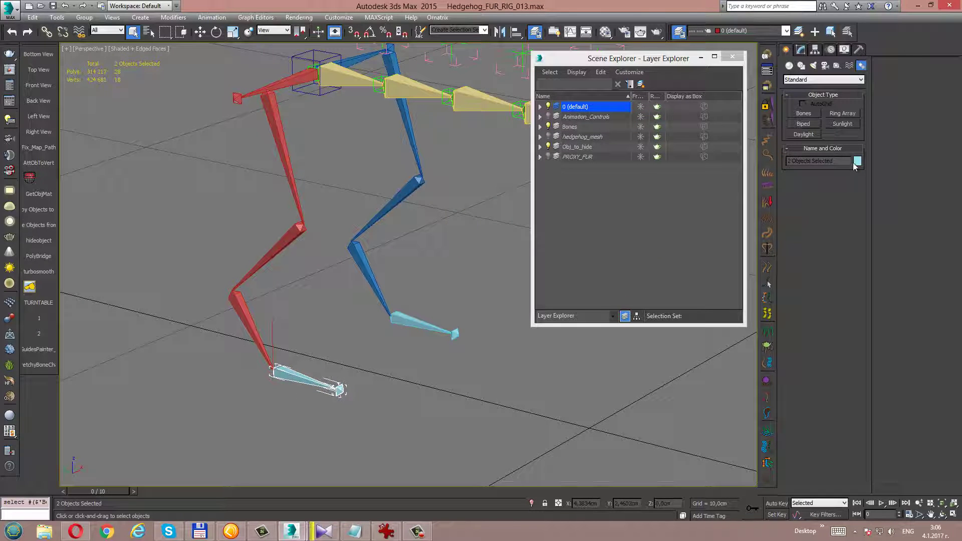
- Colour the mirrored foot bones pink
click(857, 161)
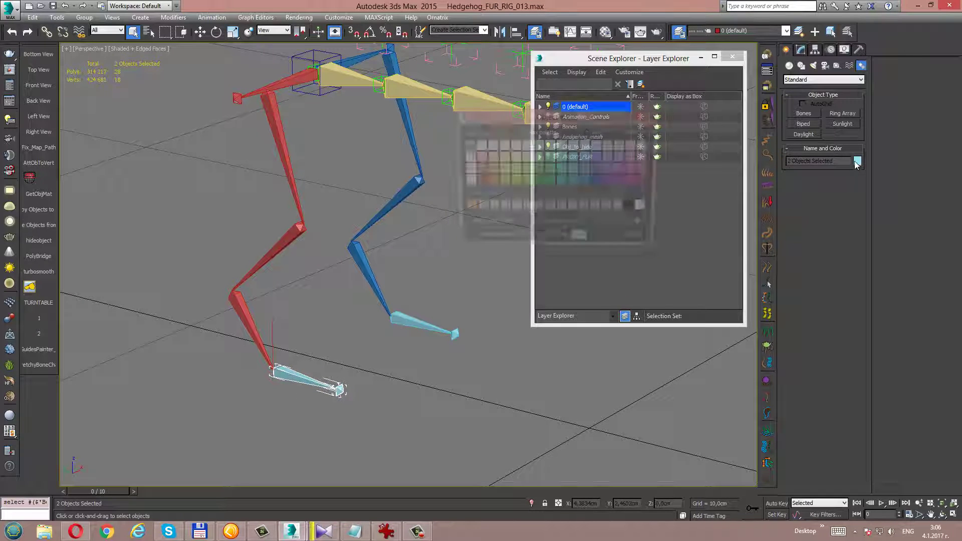
click(481, 157)
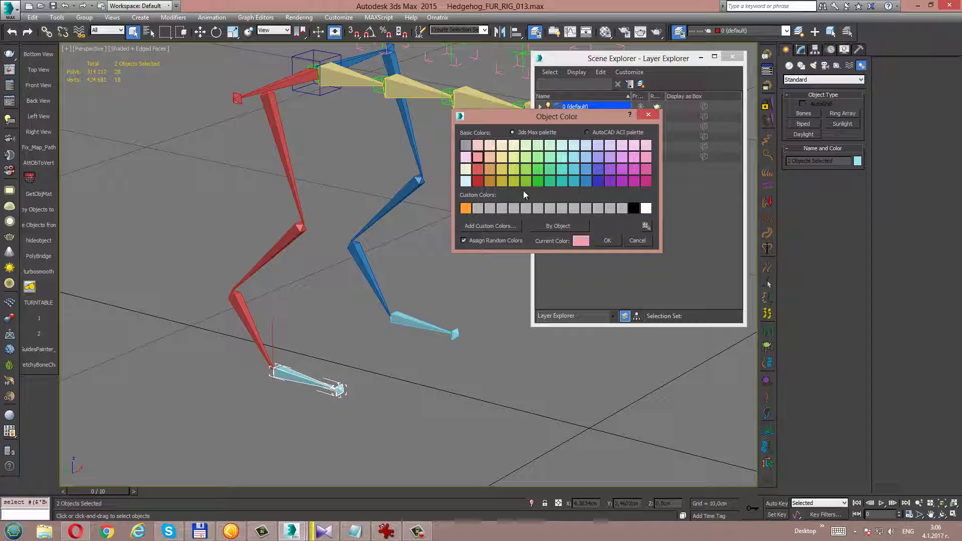
click(607, 240)
click(335, 281)
mouse_move(343, 239)
middle_down()
mouse_move(293, 187)
mouse_move(324, 206)
mouse_move(314, 192)
middle_up()
click(280, 189)
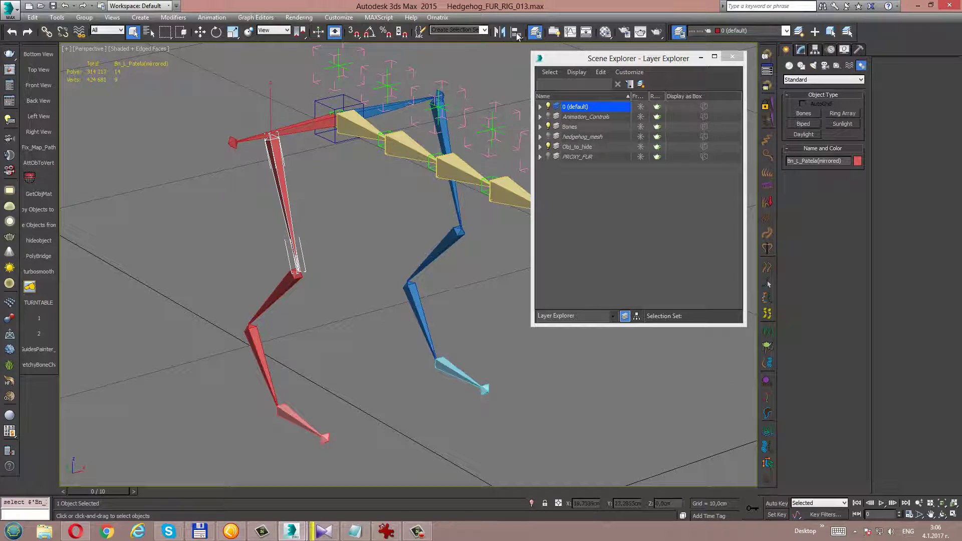
- Align the mirrored thigh bone's X/Y/Z pivot to the red pelvis bone's tip helper
key(alt+a)
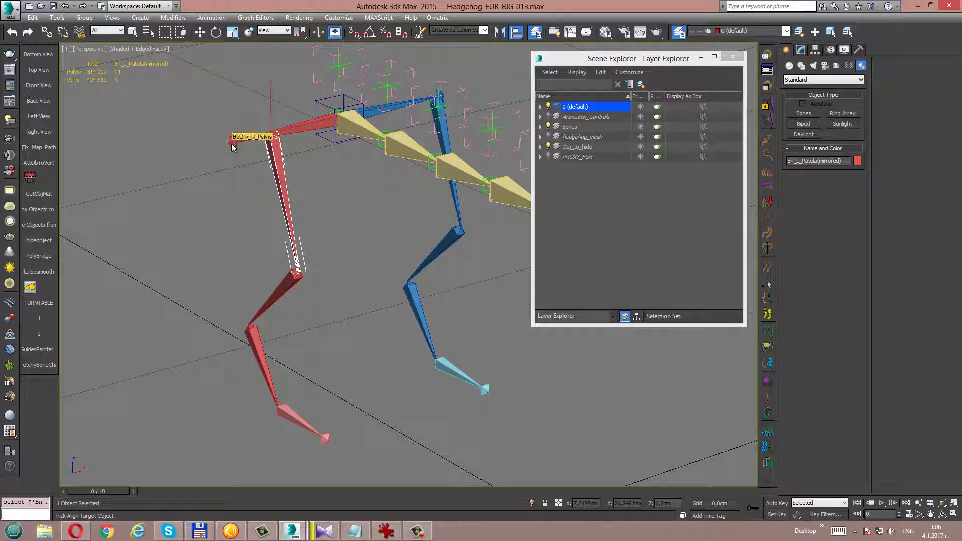
click(232, 144)
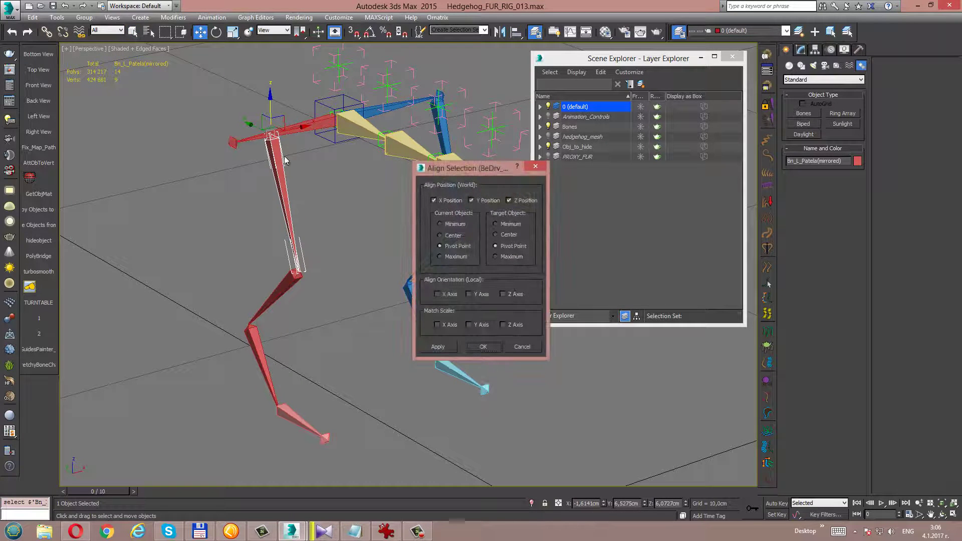
click(515, 344)
alt+middle_drag(378, 169, 375, 171)
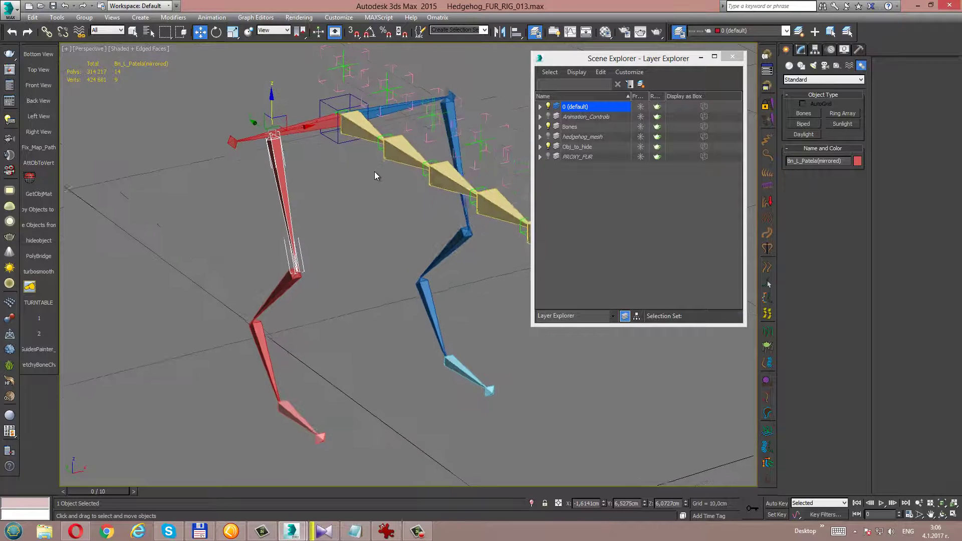
click(516, 31)
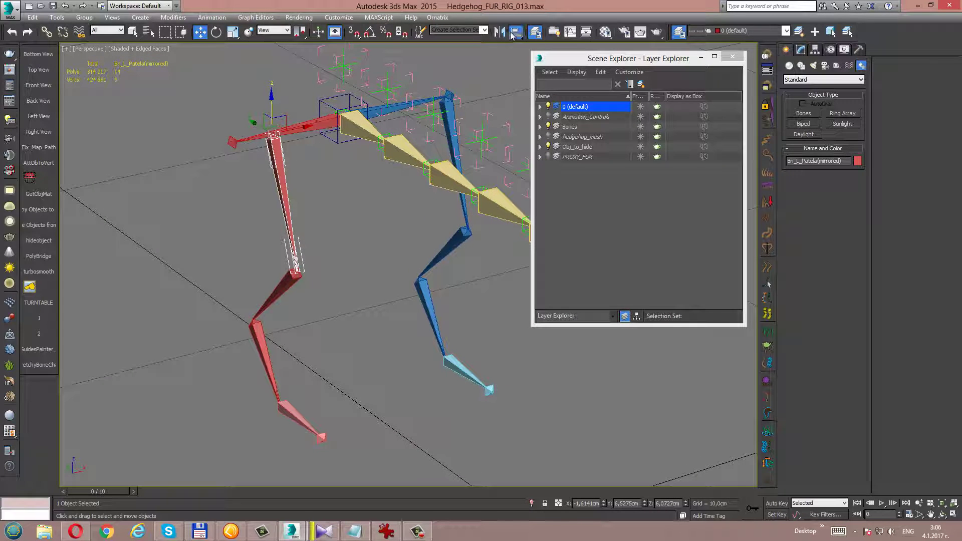
click(232, 145)
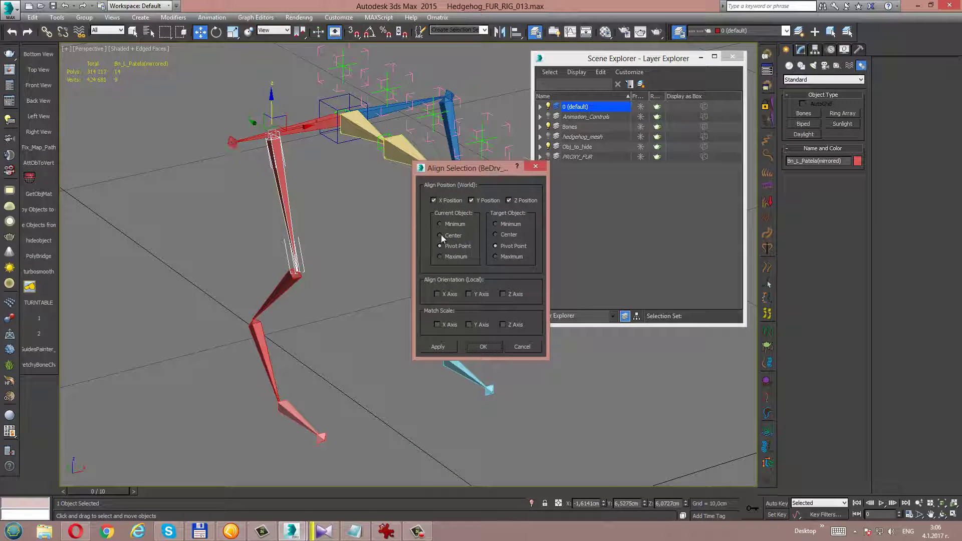
click(482, 346)
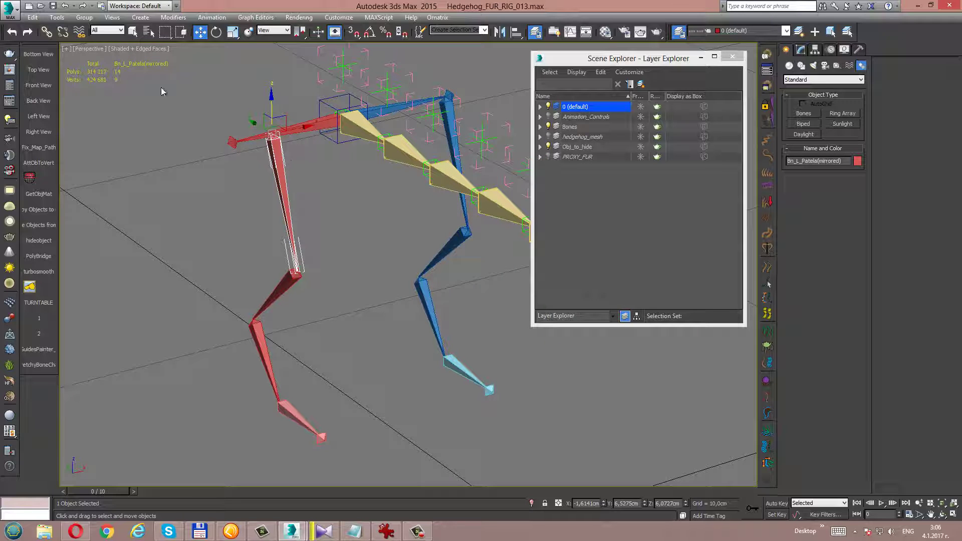
- Repeat the pivot alignment to the red bone tip, then select the red pelvis bone
click(308, 128)
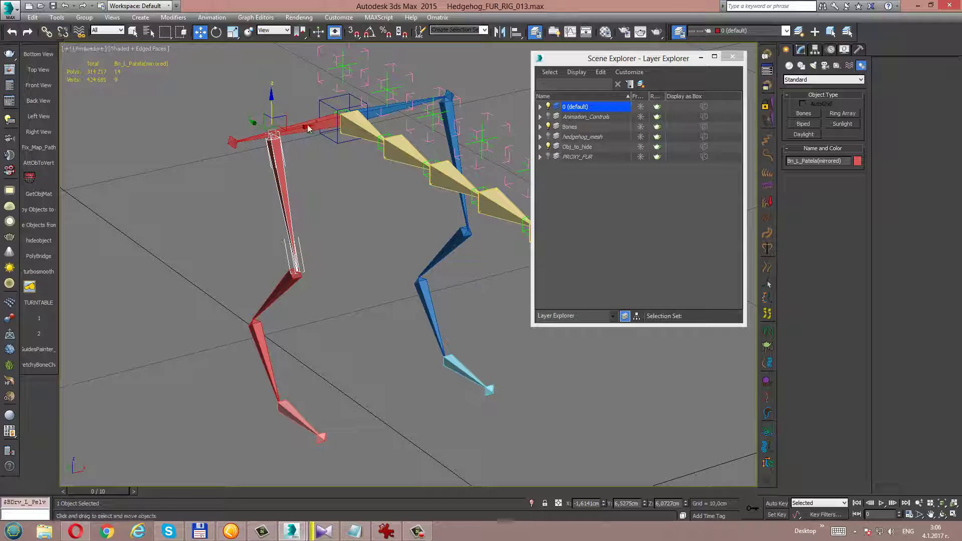
click(516, 31)
click(233, 146)
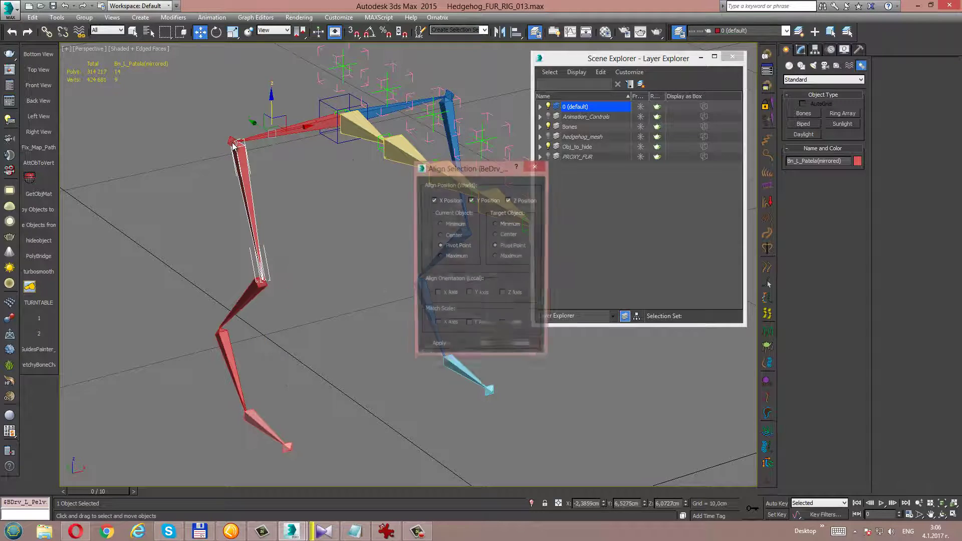
click(482, 347)
mouse_move(336, 215)
alt+middle_down()
mouse_move(370, 213)
mouse_move(341, 218)
alt+middle_up()
click(303, 128)
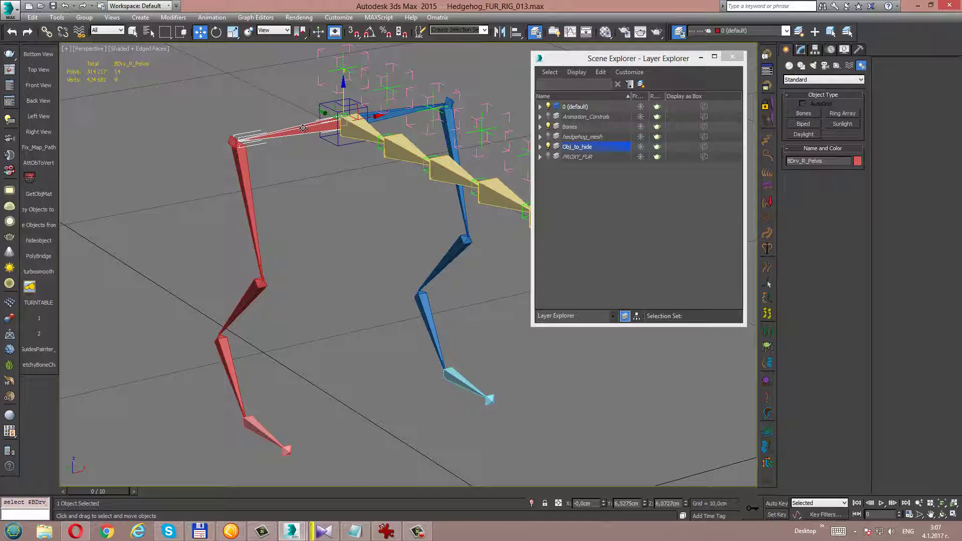
- Link the mirrored red thigh bone as a child of the red pelvis bone tip
key(Page_Up)
click(242, 177)
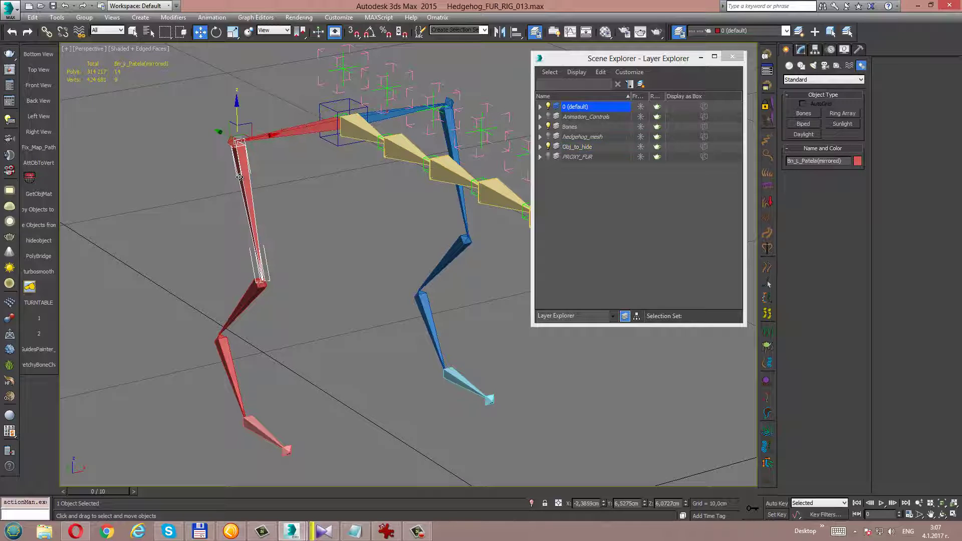
click(47, 32)
middle_drag(251, 162, 265, 188)
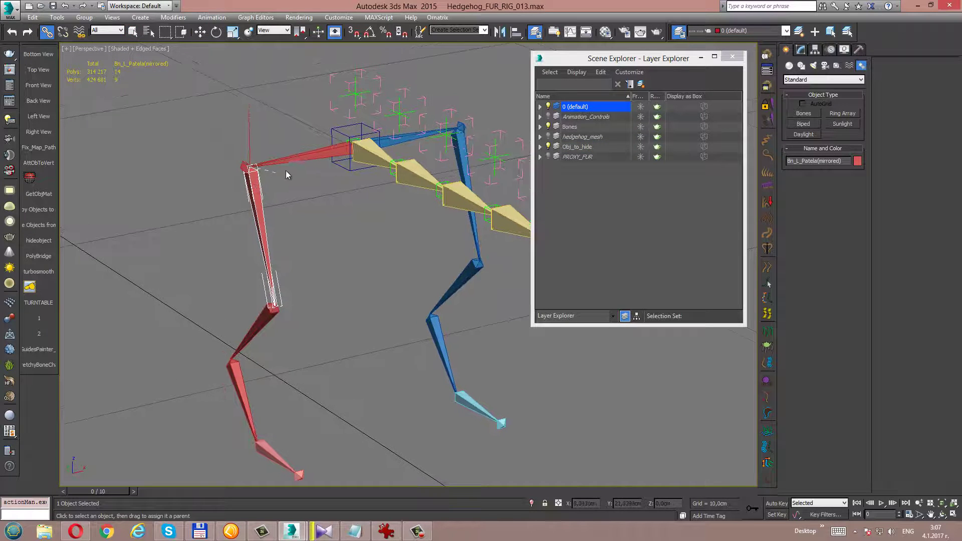
drag(287, 174, 288, 176)
key(q)
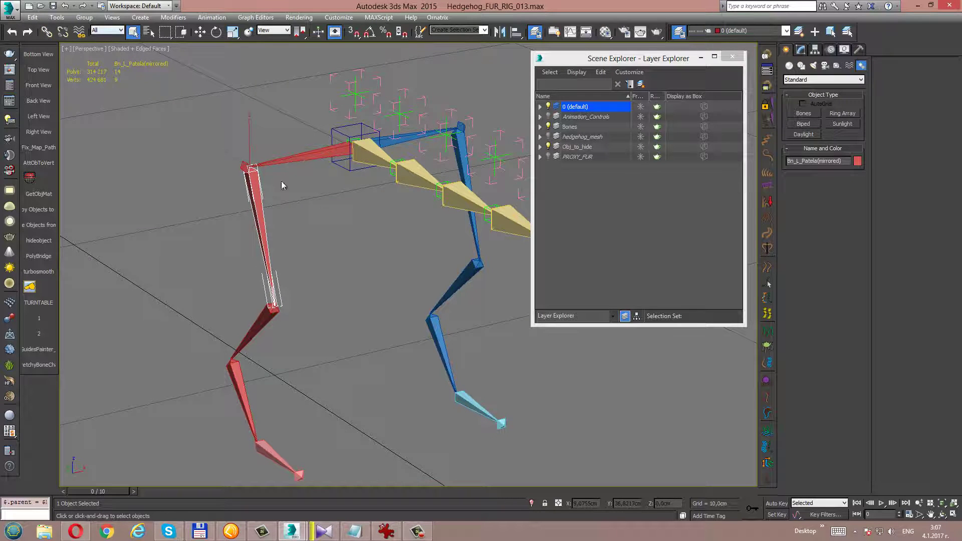
- Select the whole five-bone red leg chain
mouse_move(282, 184)
alt+middle_down()
mouse_move(322, 194)
mouse_move(290, 199)
mouse_move(323, 189)
alt+middle_up()
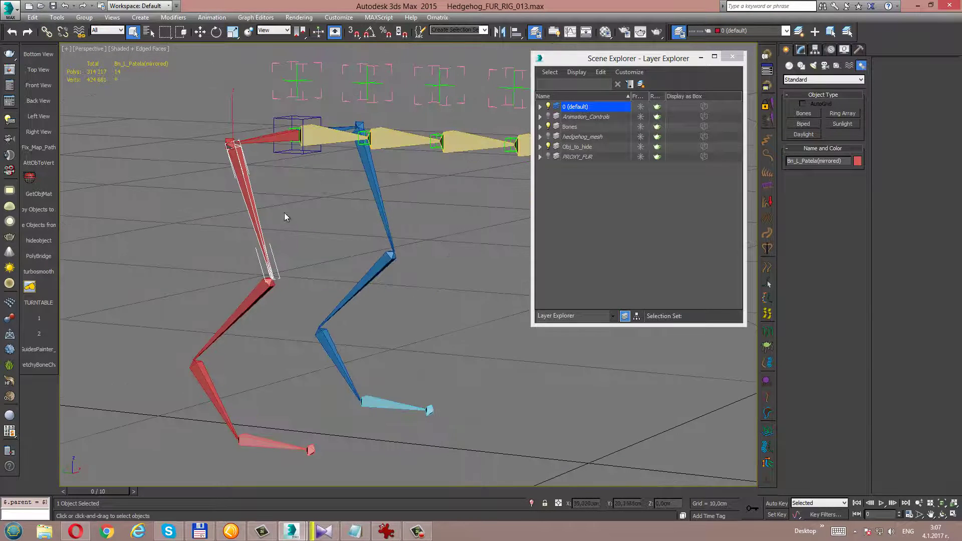
click(269, 137)
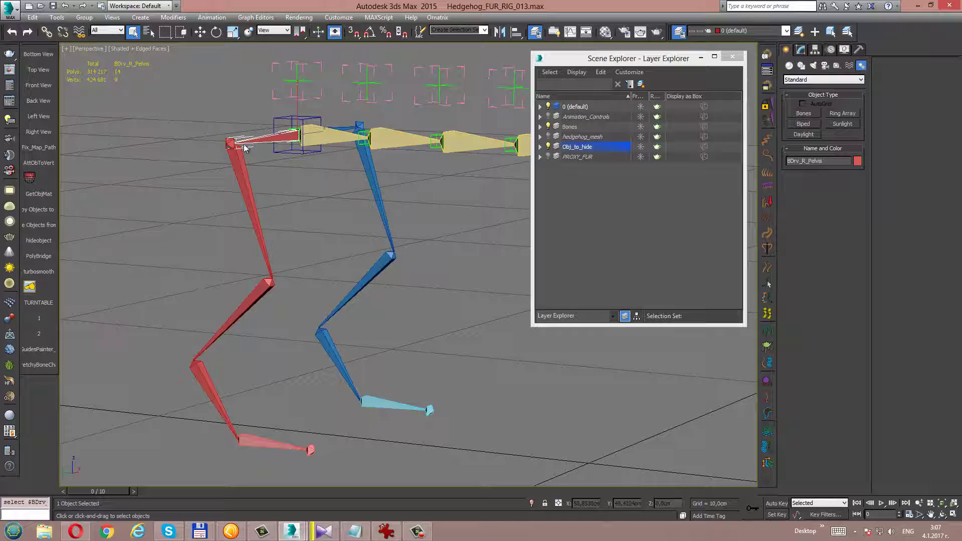
double_click(251, 201)
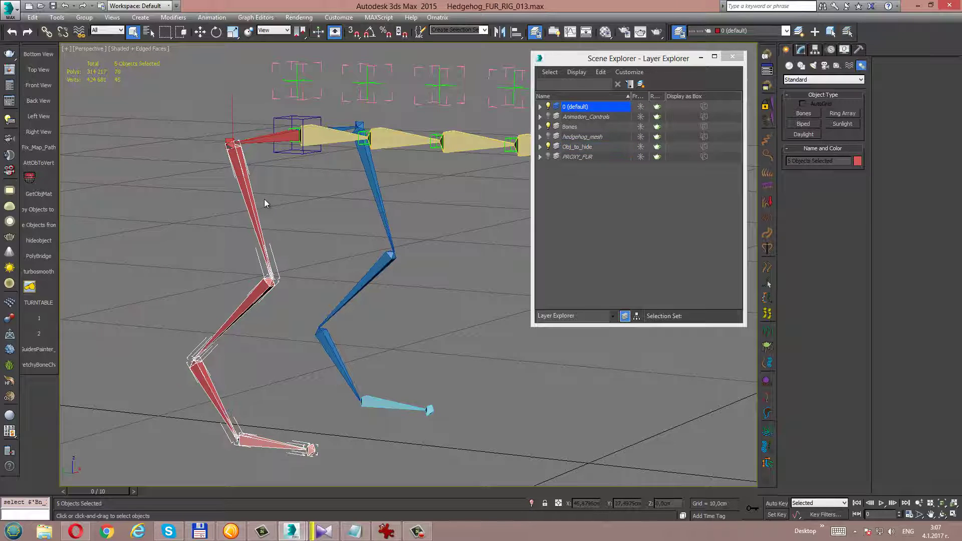
mouse_move(263, 200)
alt+middle_down()
mouse_move(294, 176)
mouse_move(290, 185)
mouse_move(307, 193)
mouse_move(354, 171)
alt+middle_up()
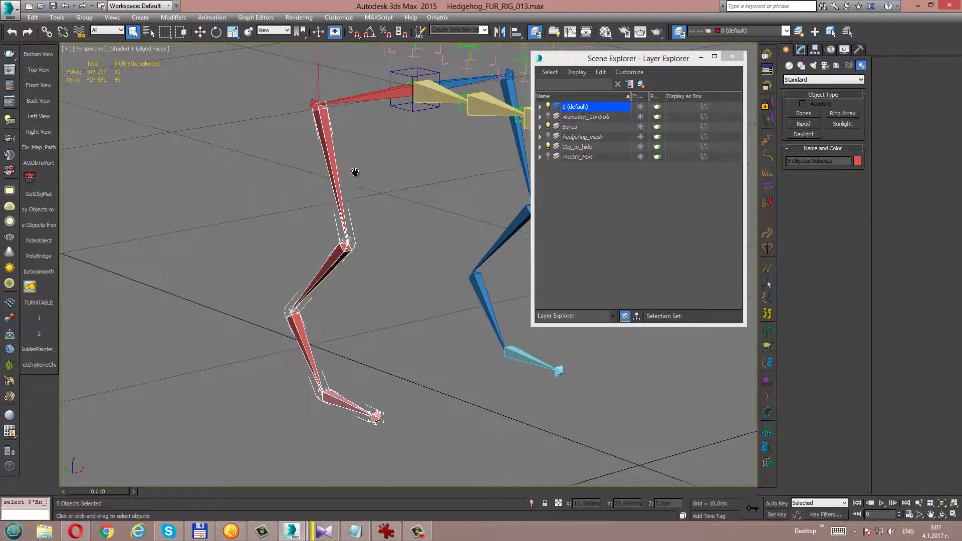
click(57, 17)
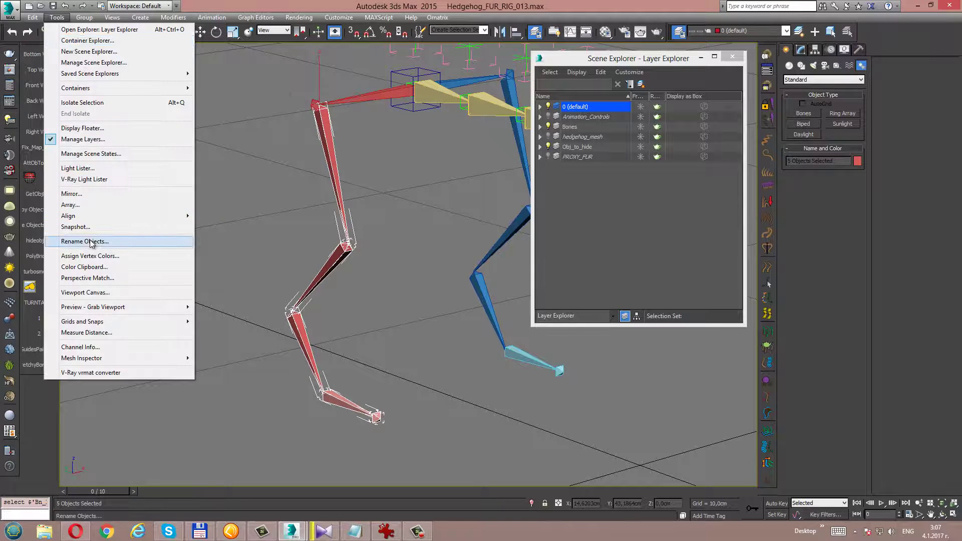
- Batch-rename the five red leg bones with prefix Bn_R, removing the first 2 characters
click(85, 243)
drag(457, 182, 339, 179)
click(319, 212)
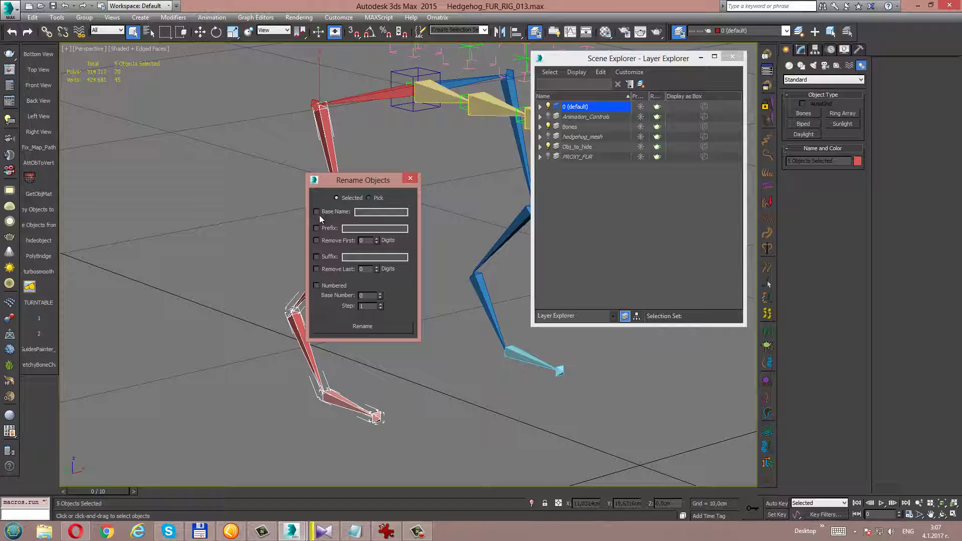
click(358, 229)
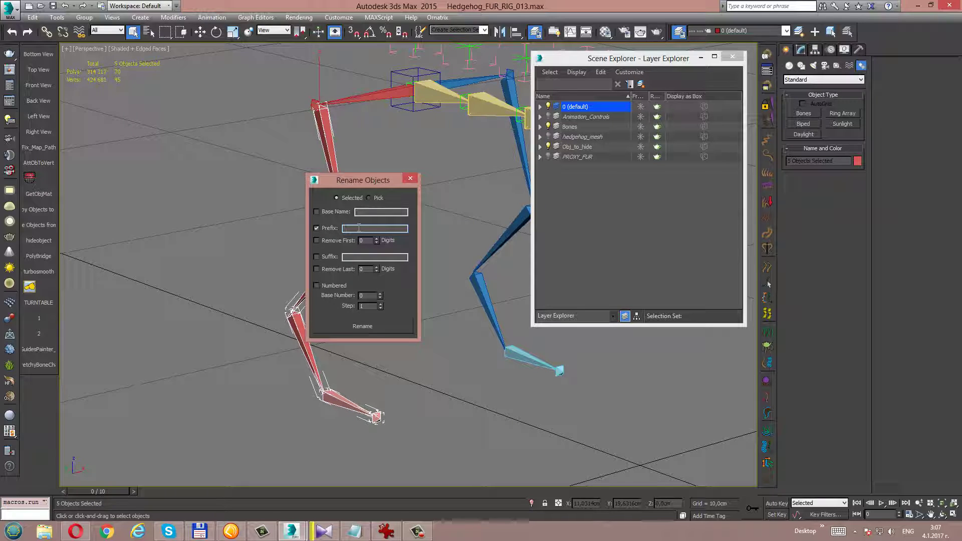
text(Bn_)
text(R)
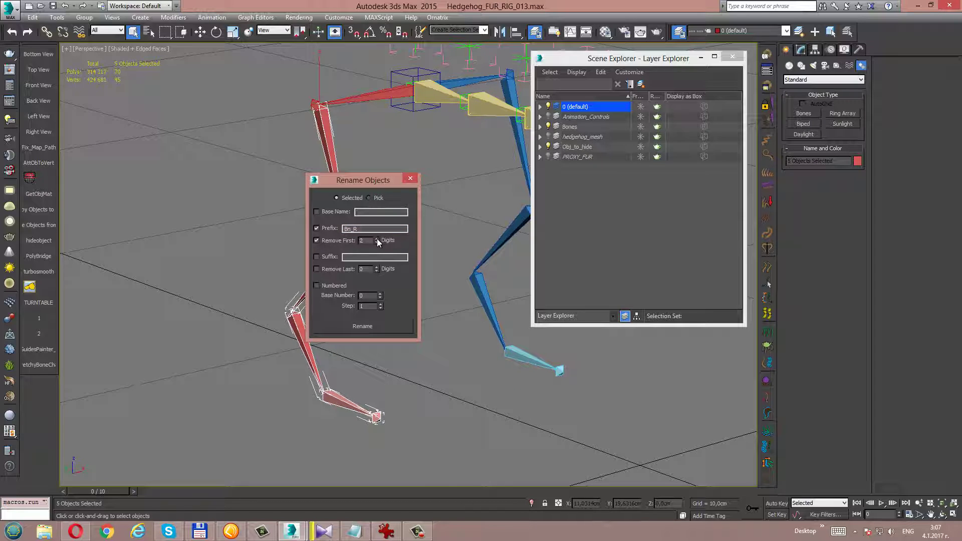
click(323, 268)
click(410, 179)
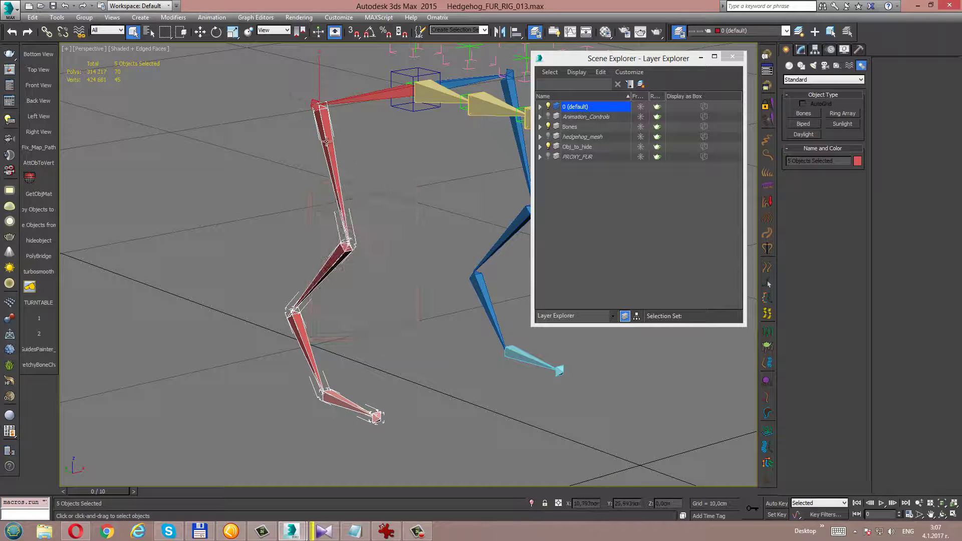
- Check the names Bn_R_Patela, Bn_R_Tibiotarsus, Bn_R_MetatarsusBK and the toe bones
click(336, 165)
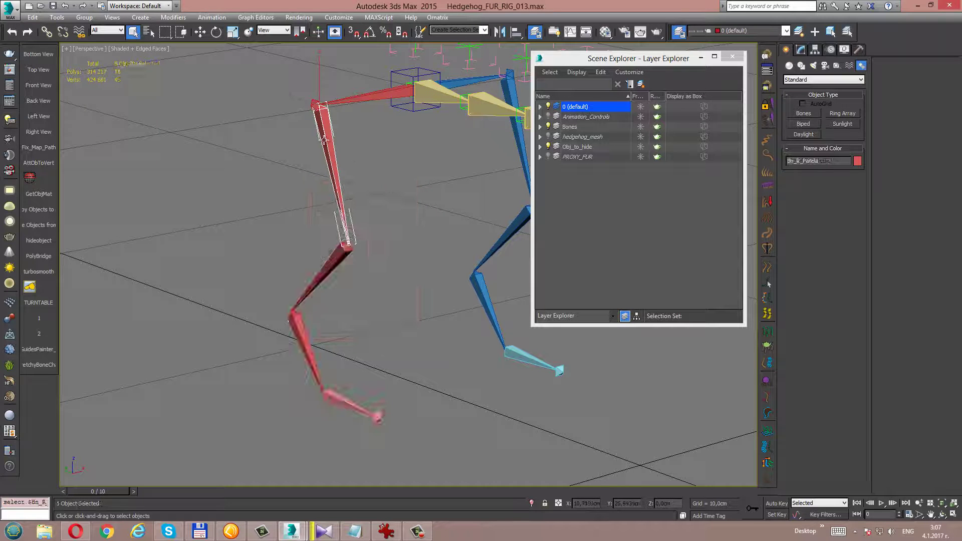
click(336, 254)
click(304, 337)
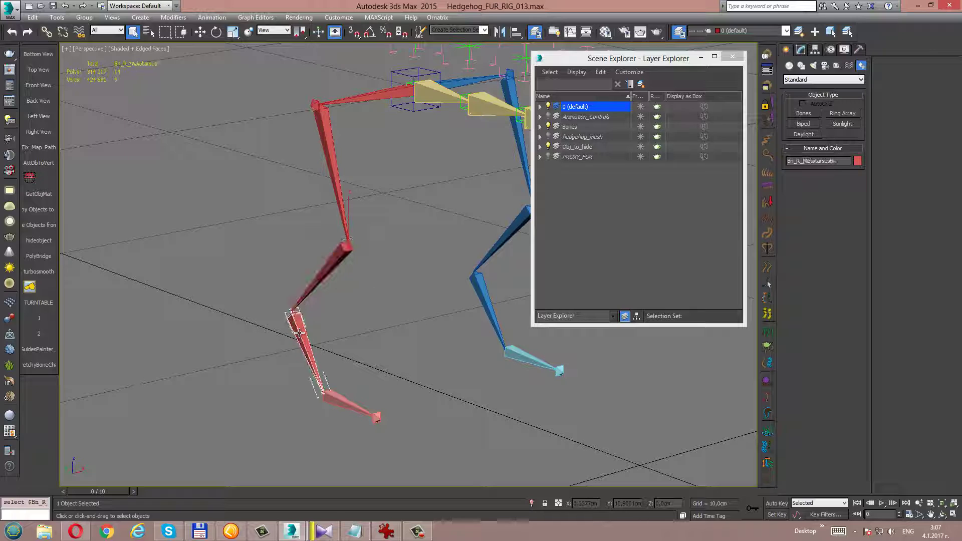
click(333, 397)
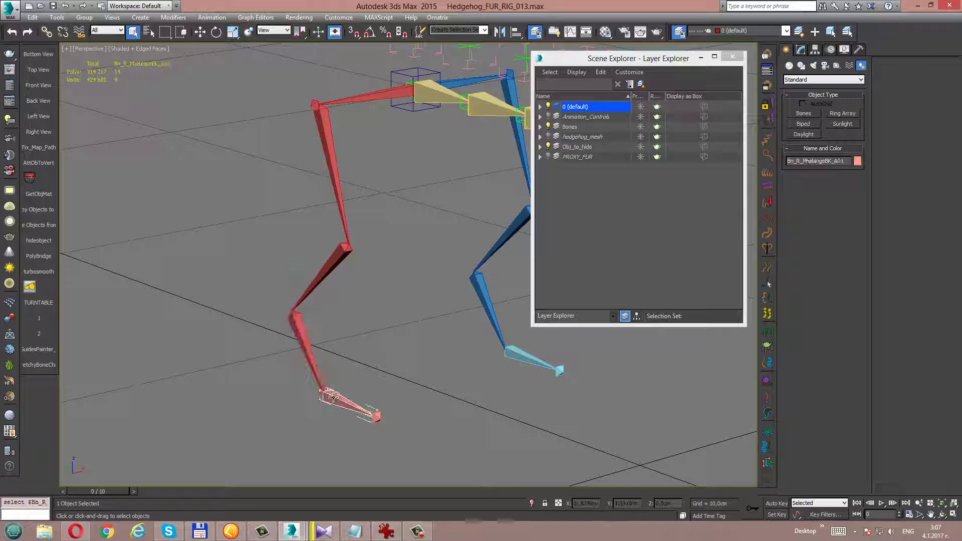
click(377, 413)
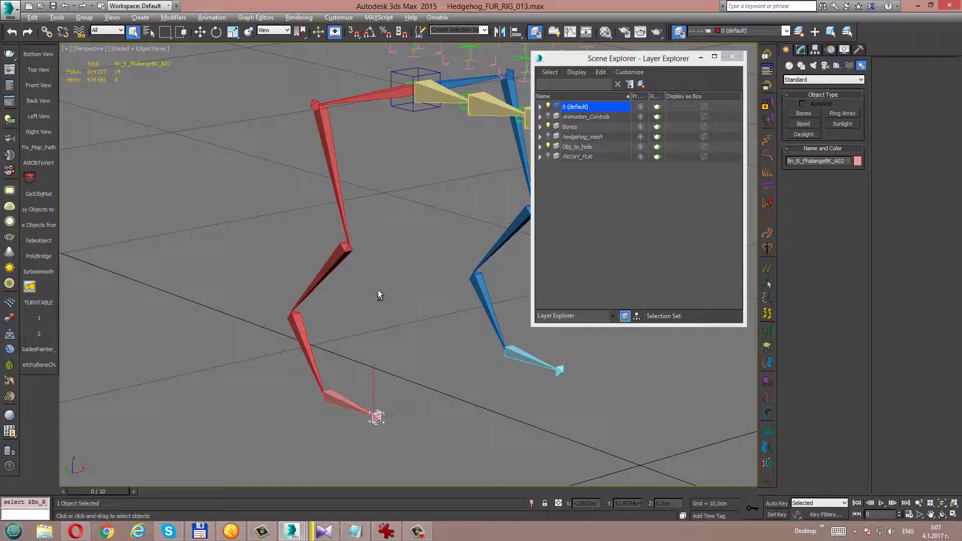
- Turn the Animation_Controls layer back on to show the control shapes
mouse_move(378, 290)
alt+middle_down()
mouse_move(414, 290)
mouse_move(381, 286)
alt+middle_up()
scroll(352, 248, down, 3)
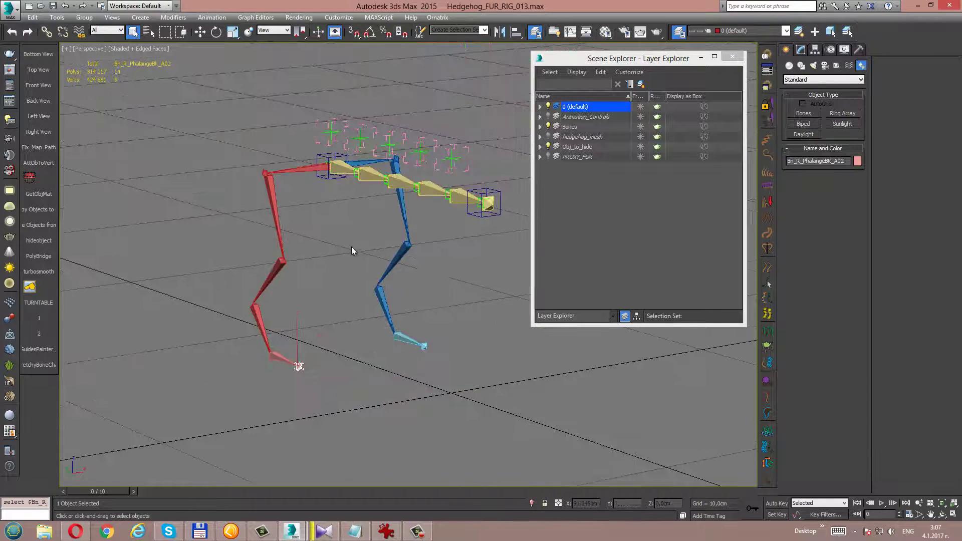
mouse_move(353, 251)
alt+middle_down()
mouse_move(311, 271)
mouse_move(290, 266)
mouse_move(320, 249)
mouse_move(279, 251)
mouse_move(350, 221)
alt+middle_up()
scroll(340, 224, up, 3)
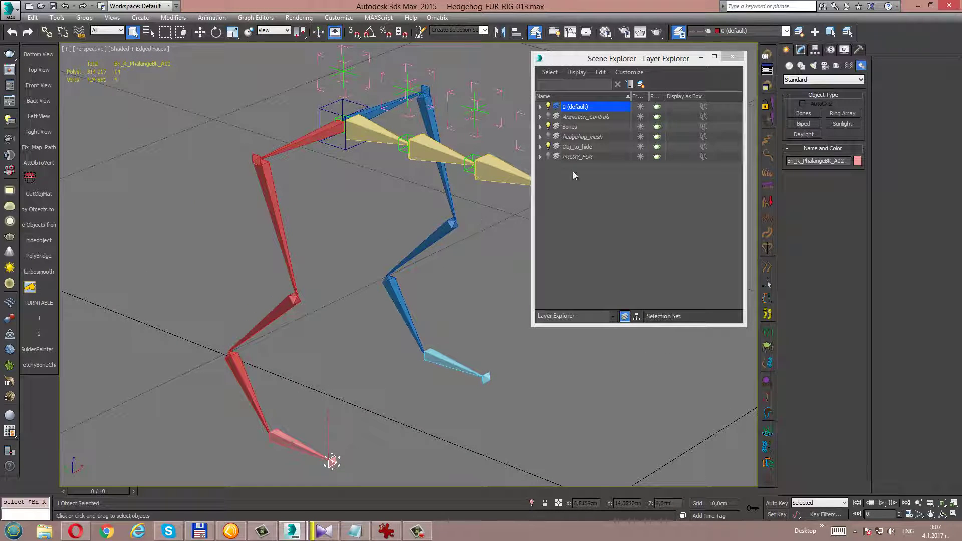
click(548, 116)
- Move Cs_Pelvis down and up to test the legs, then Transform To Zero
scroll(326, 196, down, 2)
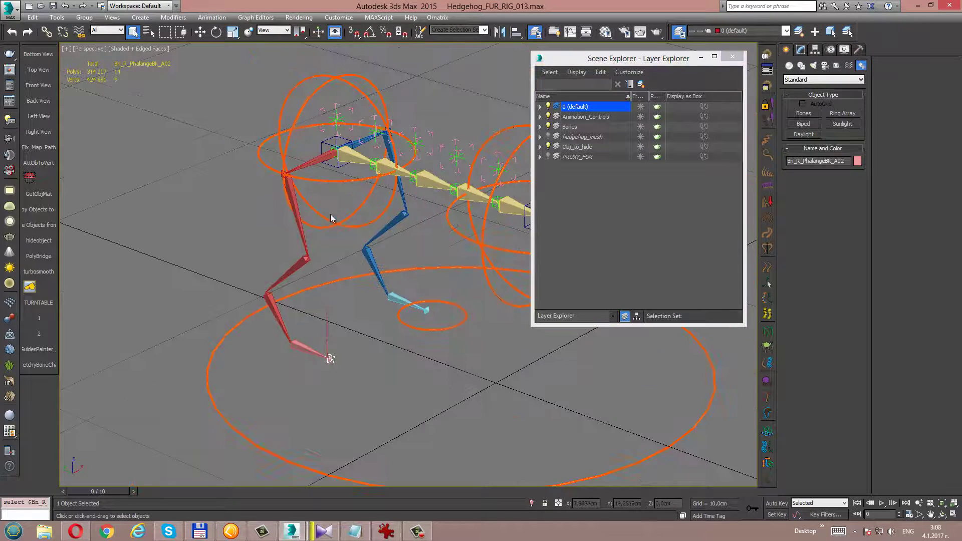
mouse_move(331, 218)
alt+middle_down()
mouse_move(337, 198)
mouse_move(353, 200)
alt+middle_up()
click(339, 185)
key(w)
scroll(365, 216, up, 2)
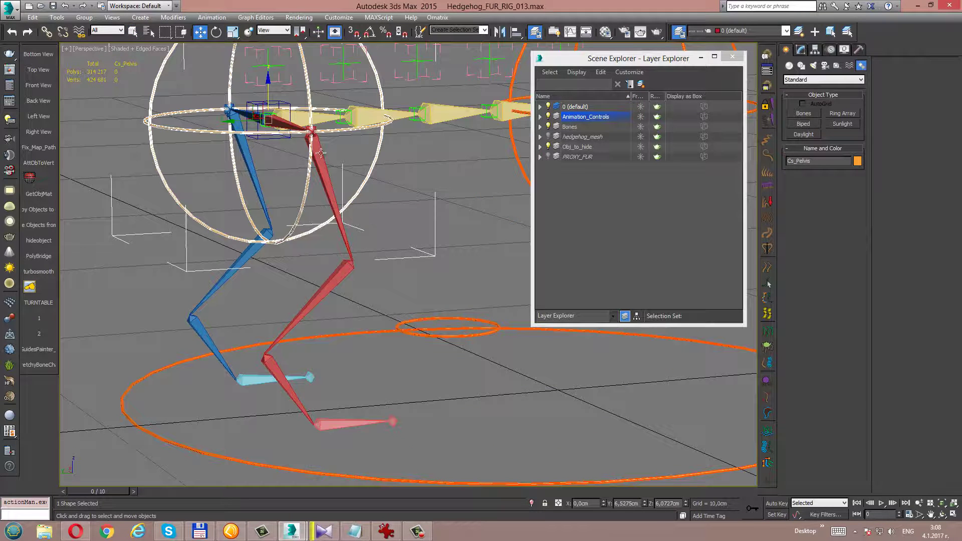
mouse_move(411, 219)
alt+middle_down()
mouse_move(380, 233)
mouse_move(343, 191)
alt+middle_up()
mouse_move(312, 126)
mouse_down()
mouse_move(322, 146)
mouse_move(311, 224)
mouse_move(322, 131)
mouse_move(308, 98)
mouse_move(346, 236)
mouse_up()
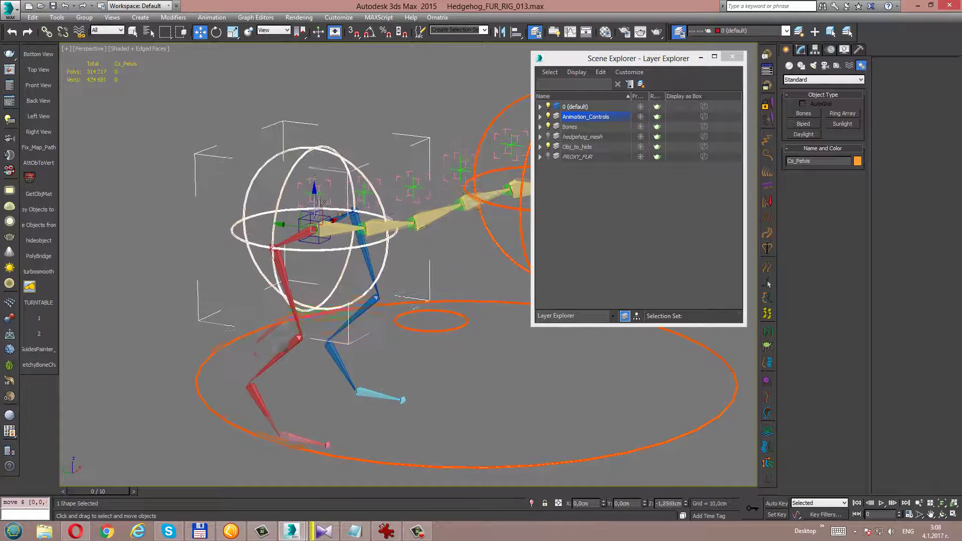
right_click(359, 251)
click(340, 232)
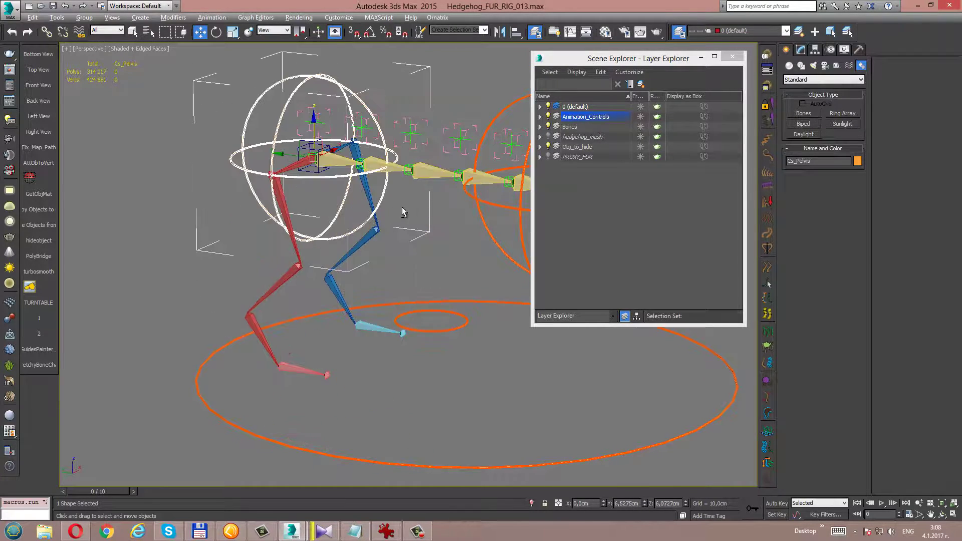
- Save the scene and hide the Animation_Controls layer again
alt+middle_drag(402, 212, 308, 219)
key(ctrl+s)
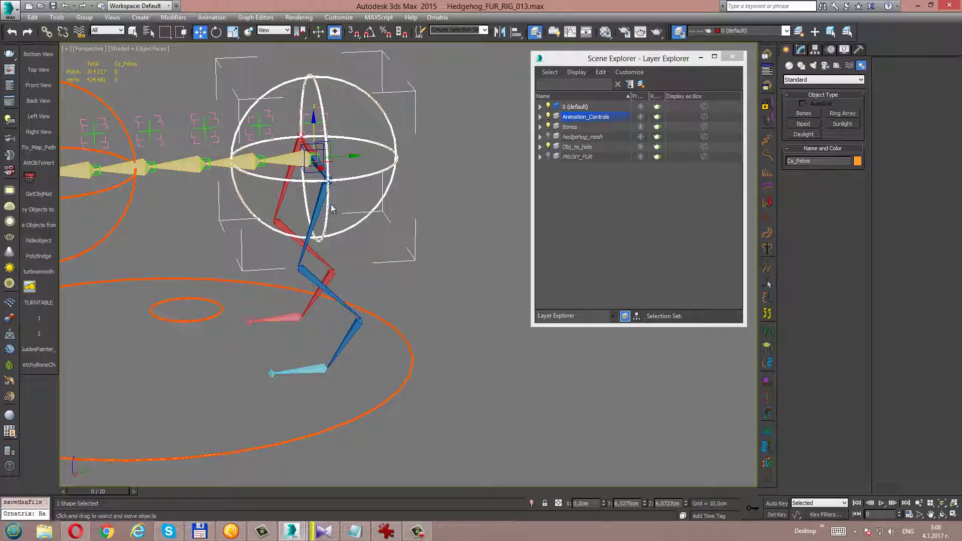
scroll(345, 203, up, 3)
mouse_move(342, 207)
alt+middle_down()
mouse_move(380, 211)
mouse_move(378, 203)
alt+middle_up()
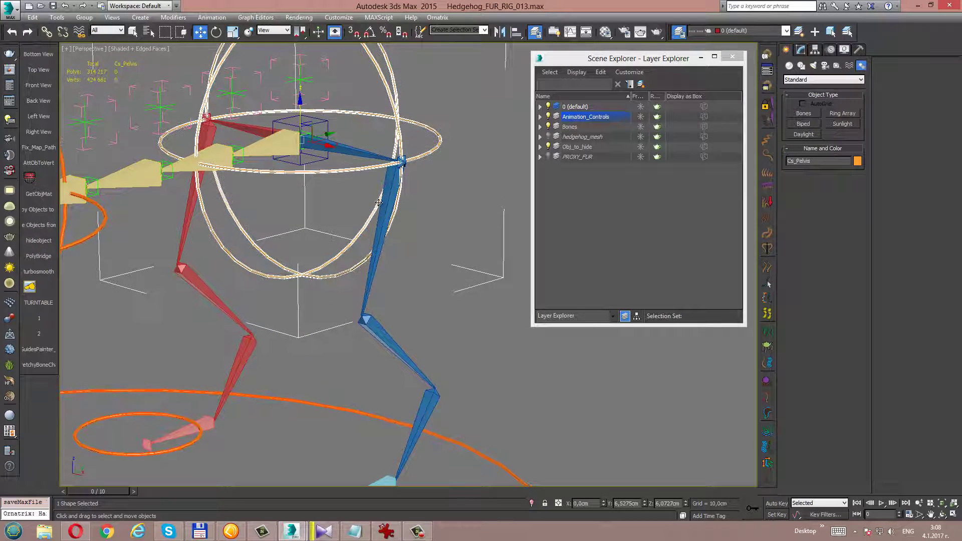
click(548, 116)
- Select the blue leg's BDrv_L_Pelvis bone
click(133, 32)
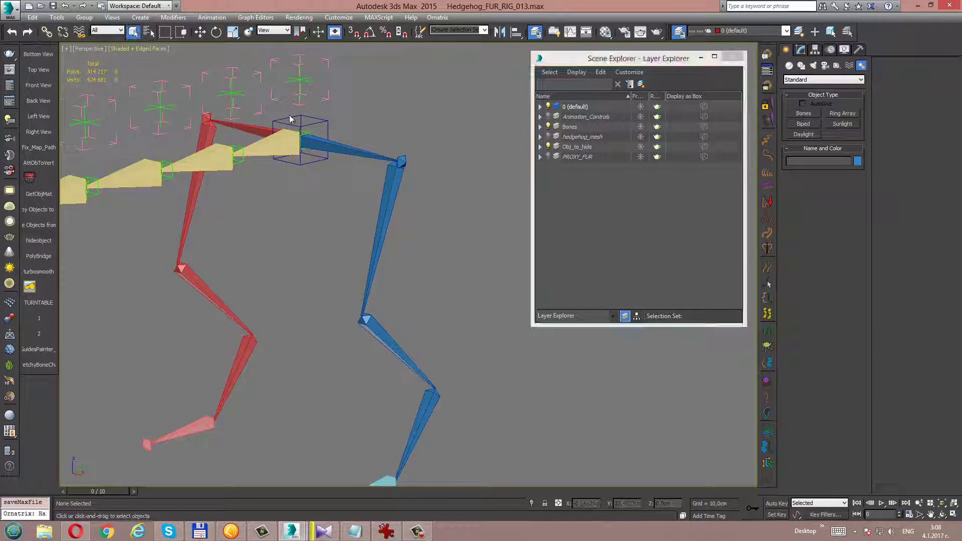
click(331, 142)
click(328, 140)
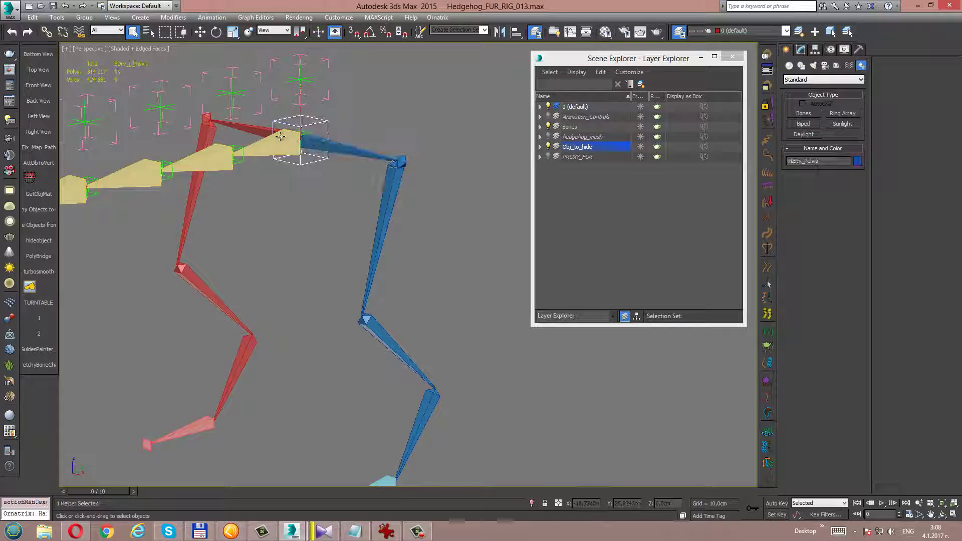
click(329, 140)
click(358, 148)
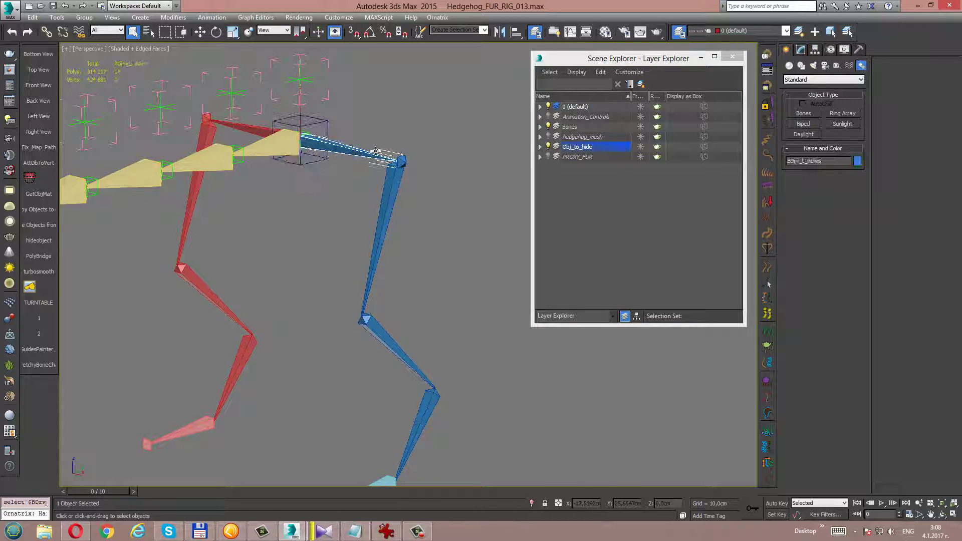
- Add an HI Solver IK chain from BDrv_L_Pelvis to BeDrv_L_Pelvis with goal display size 1
click(212, 17)
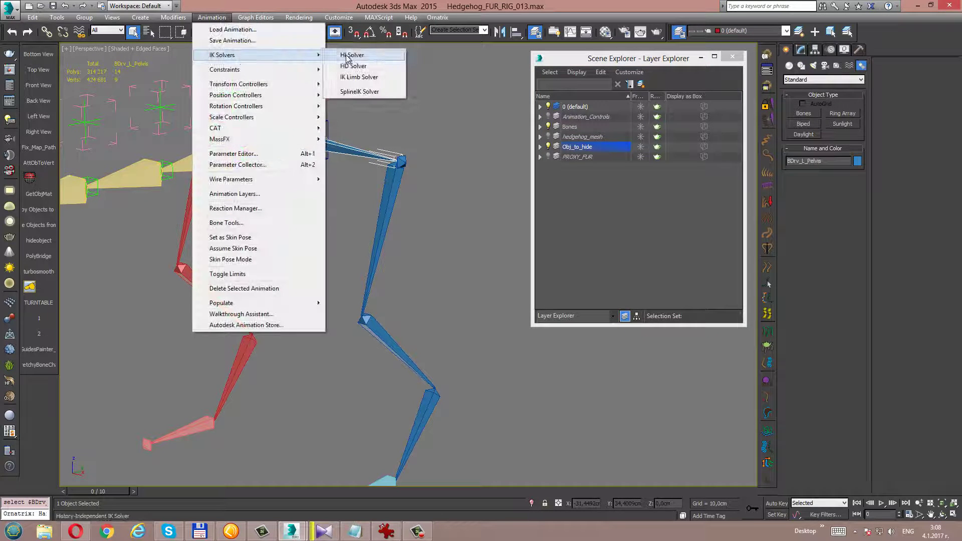
click(350, 56)
click(401, 160)
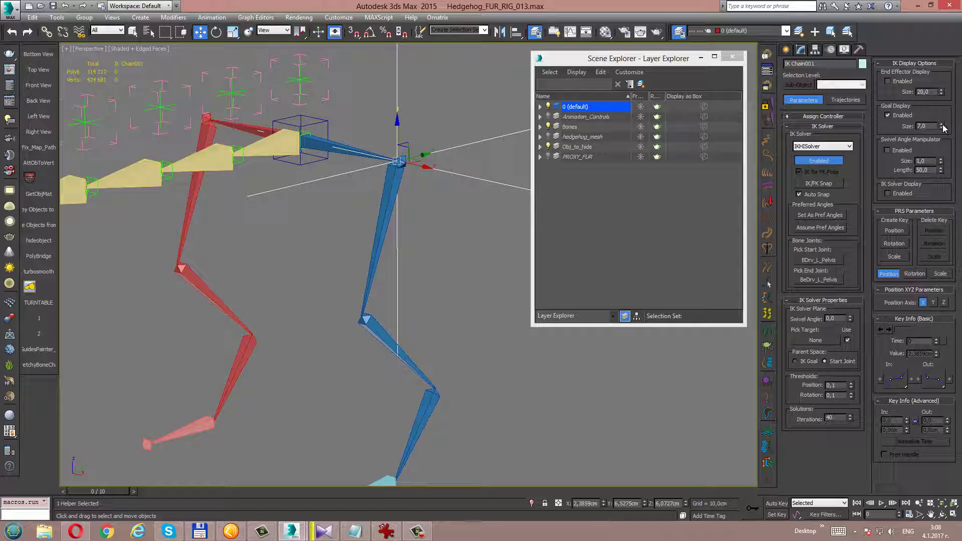
drag(943, 127, 940, 426)
text(1)
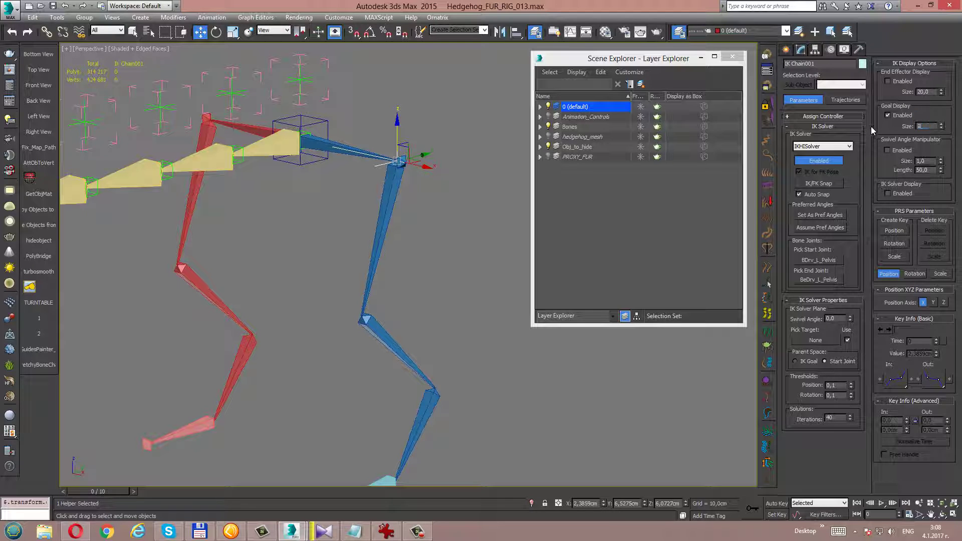
key(Return)
middle_drag(461, 152, 449, 155)
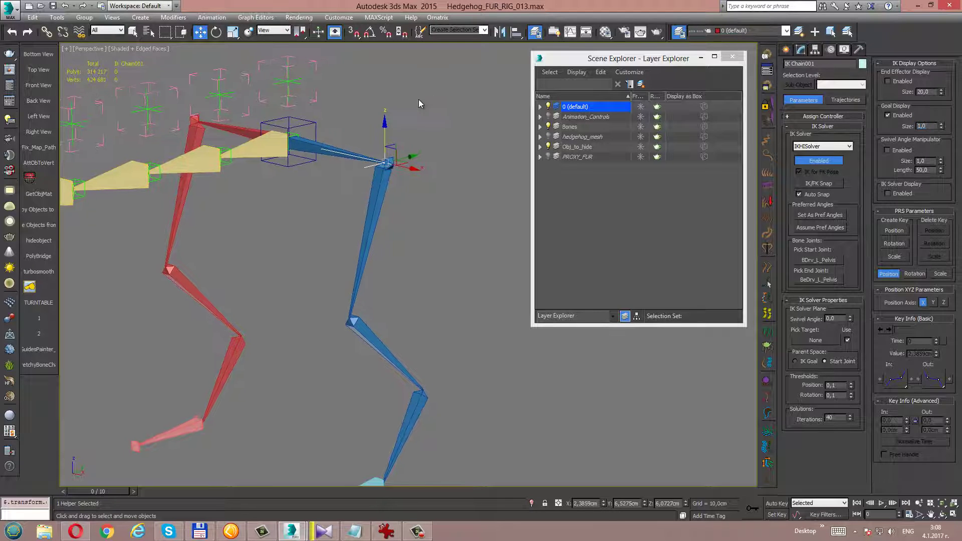
click(354, 531)
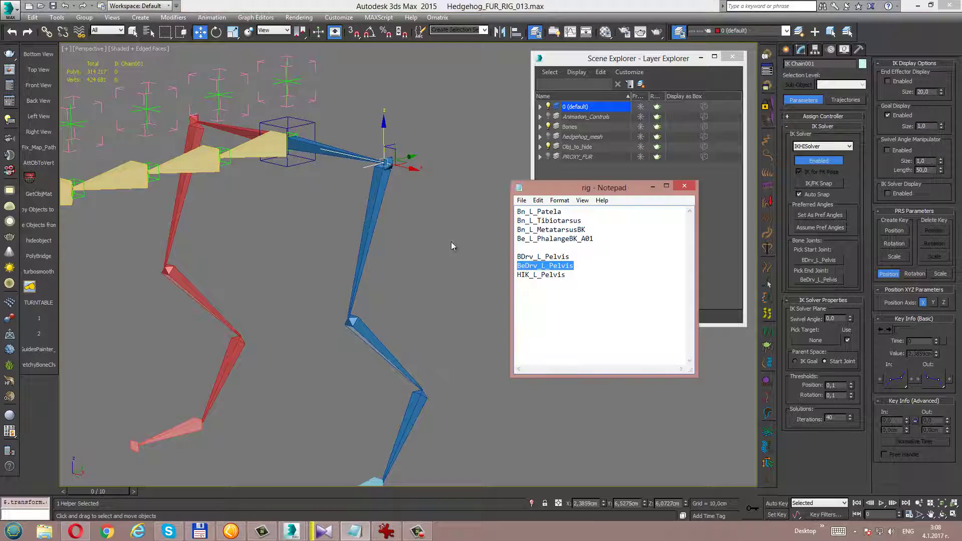
- Copy HIK_L_Pelvis from the Notepad list and paste it as the left IK chain's name
click(571, 274)
shift+click(517, 275)
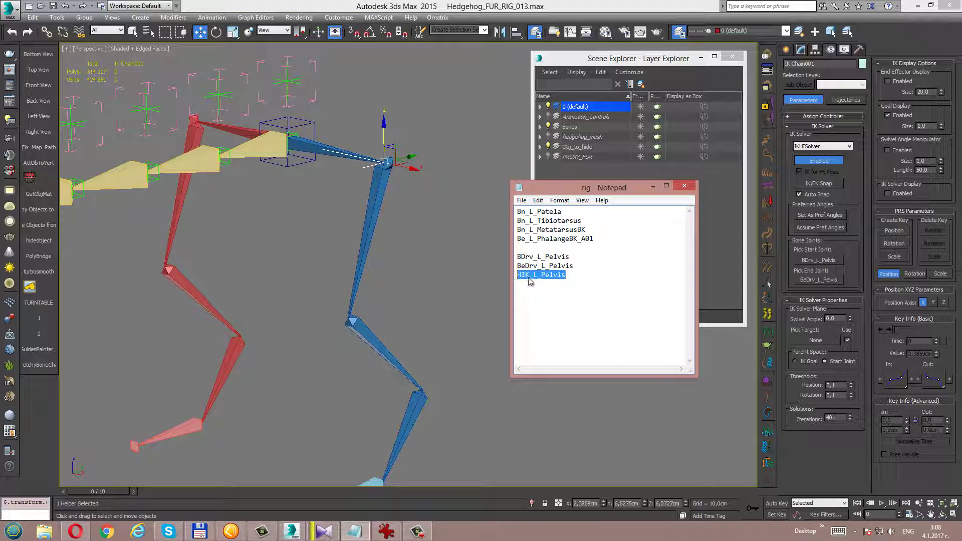
right_click(528, 281)
click(551, 308)
middle_click(432, 202)
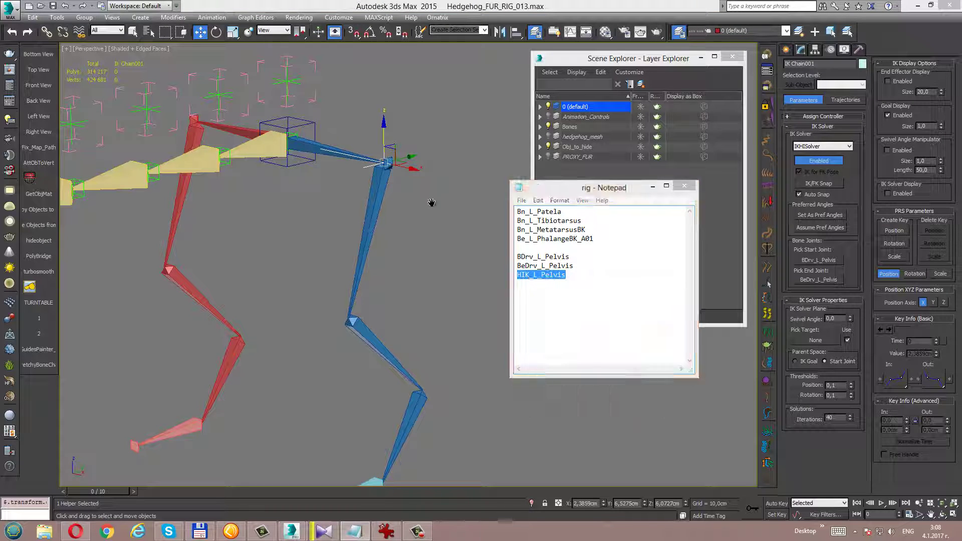
middle_drag(431, 202, 394, 190)
double_click(805, 63)
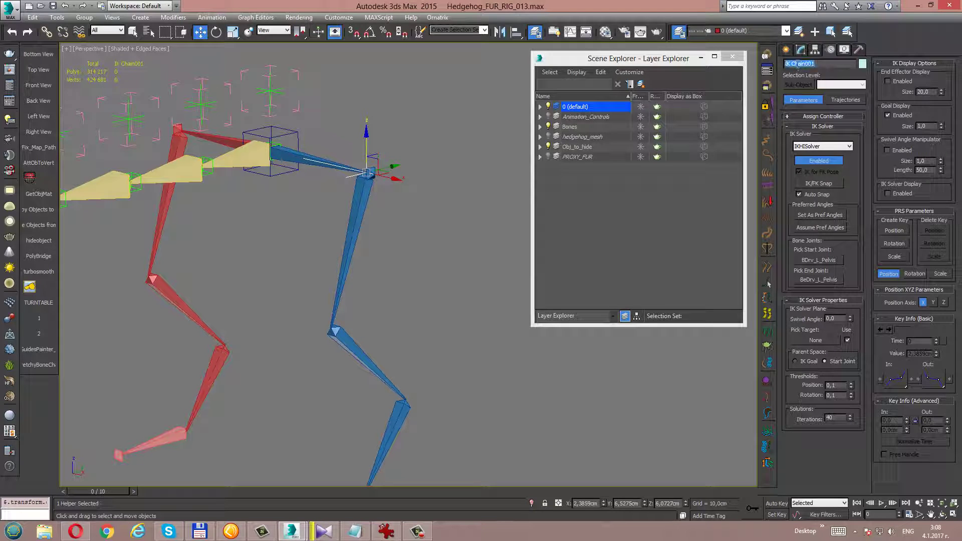
right_click(801, 65)
click(818, 104)
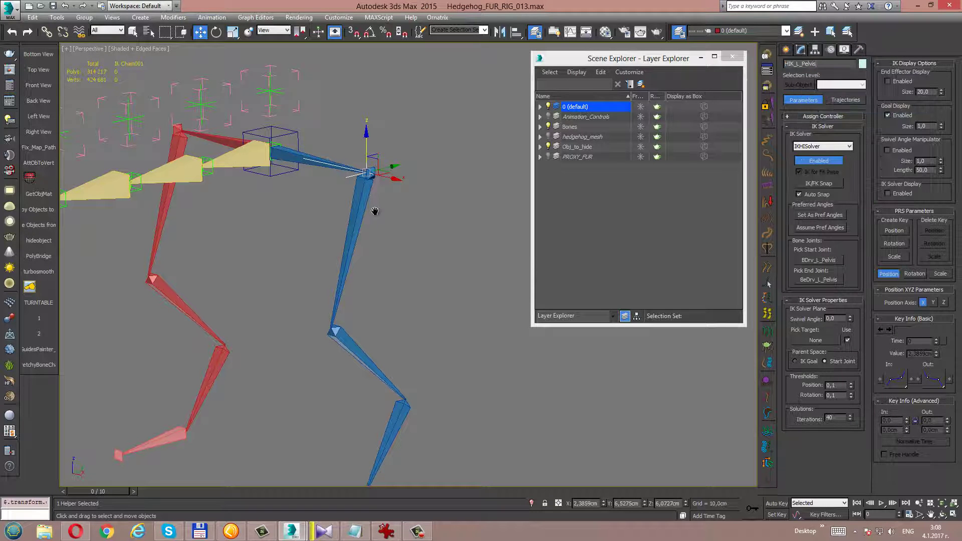
- Create an HI Solver IK chain from BDrv_R_Pelvis to its end joint
mouse_move(374, 211)
middle_down()
mouse_move(385, 206)
mouse_move(339, 213)
mouse_move(403, 211)
mouse_move(351, 235)
mouse_move(397, 204)
mouse_move(273, 186)
middle_up()
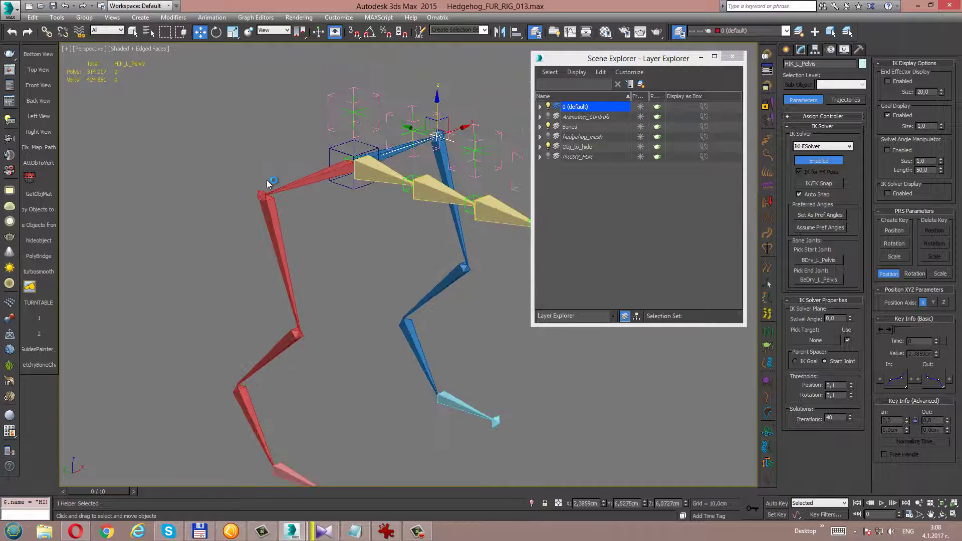
click(291, 186)
click(212, 17)
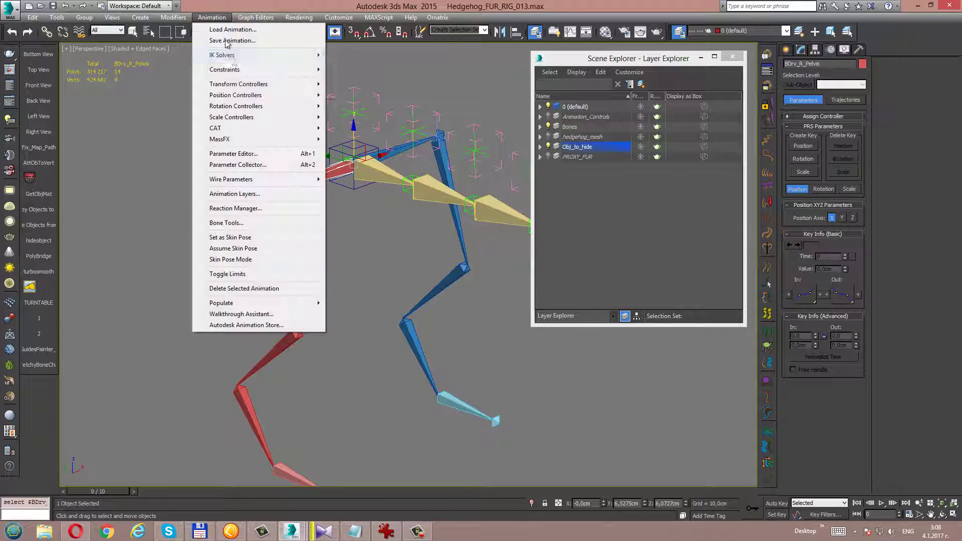
click(351, 55)
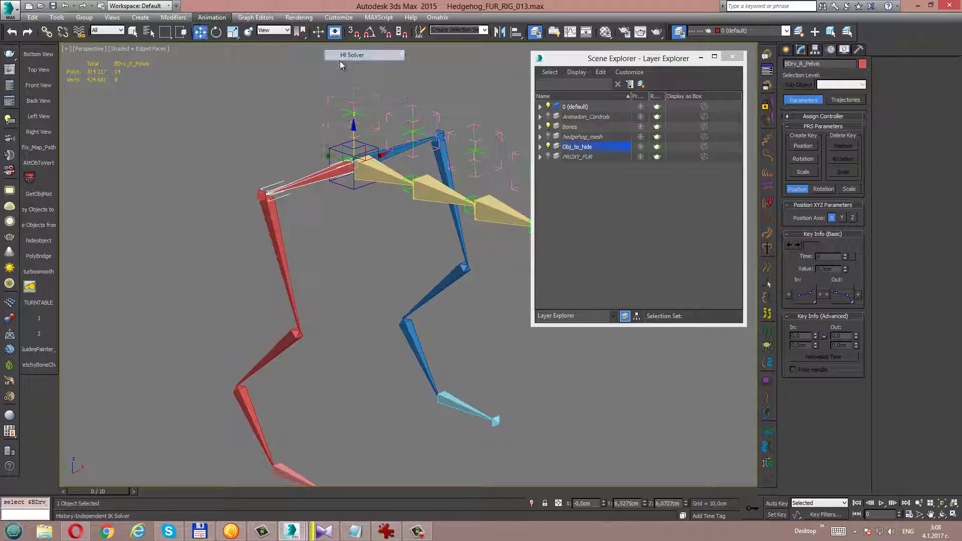
click(260, 195)
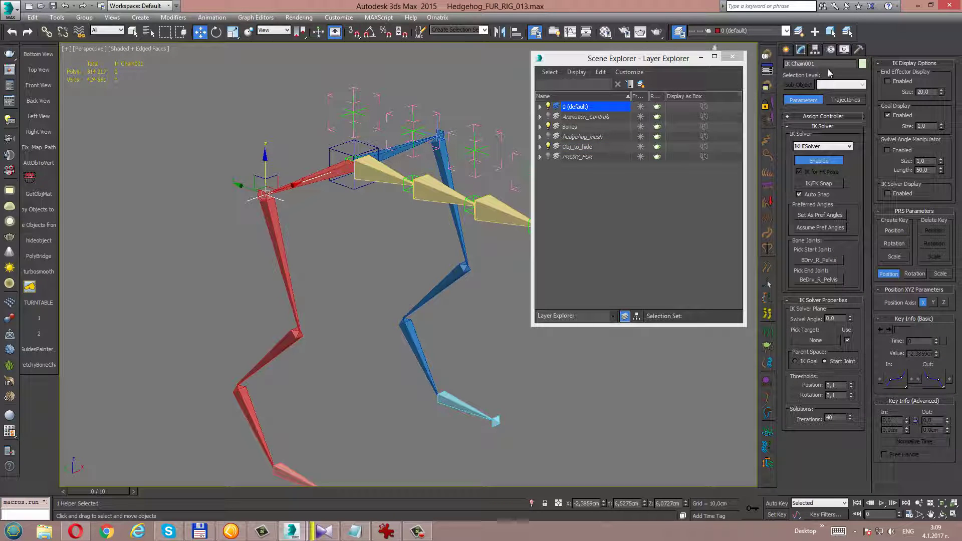
- Rename IK Chain001 to HIK_R_Pelvis by pasting the left name and changing L to R
double_click(797, 64)
right_click(796, 64)
click(814, 99)
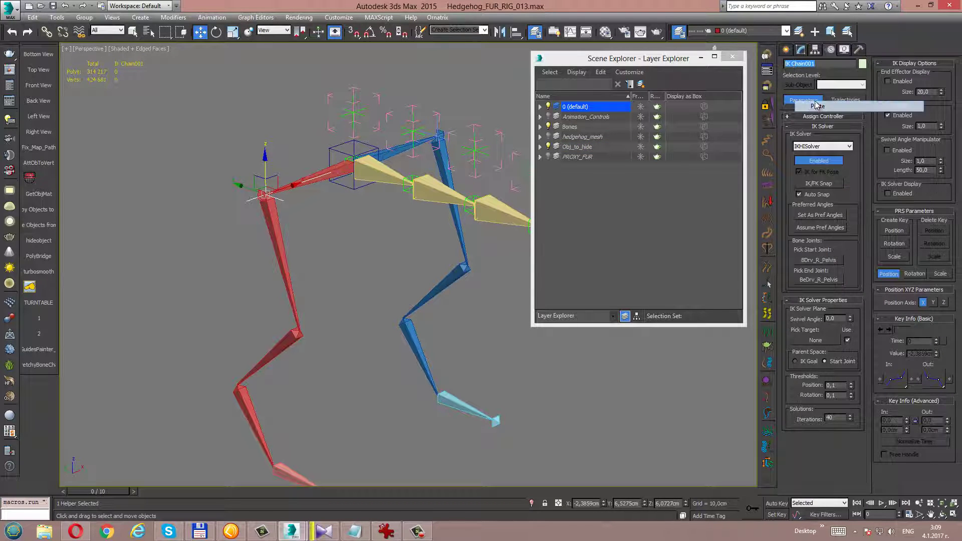
key(Return)
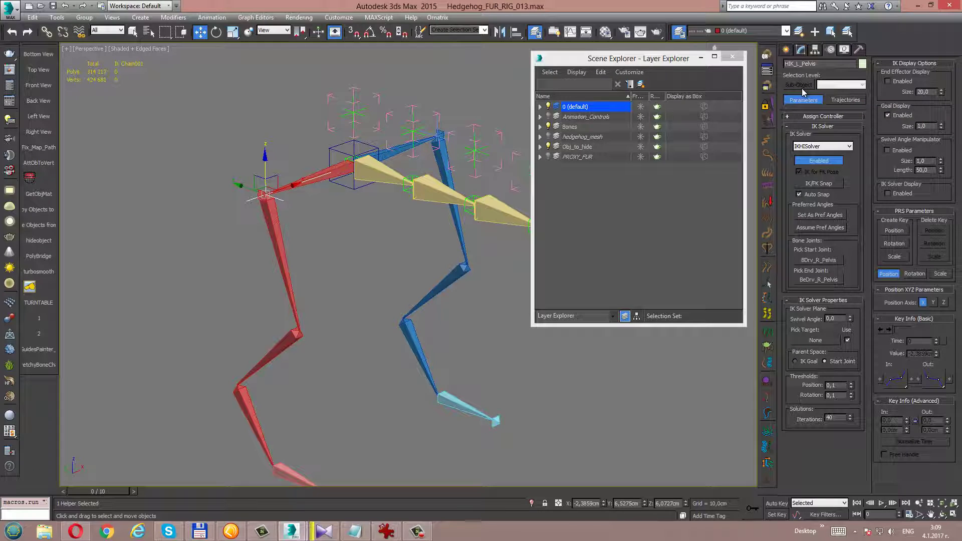
text(R)
key(Return)
alt+middle_drag(381, 216, 323, 200)
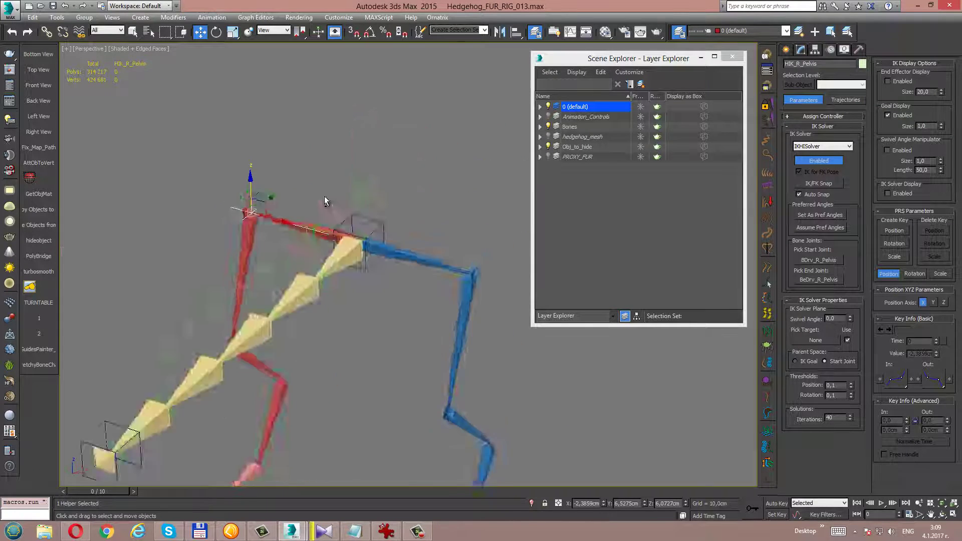
middle_drag(363, 263, 408, 186)
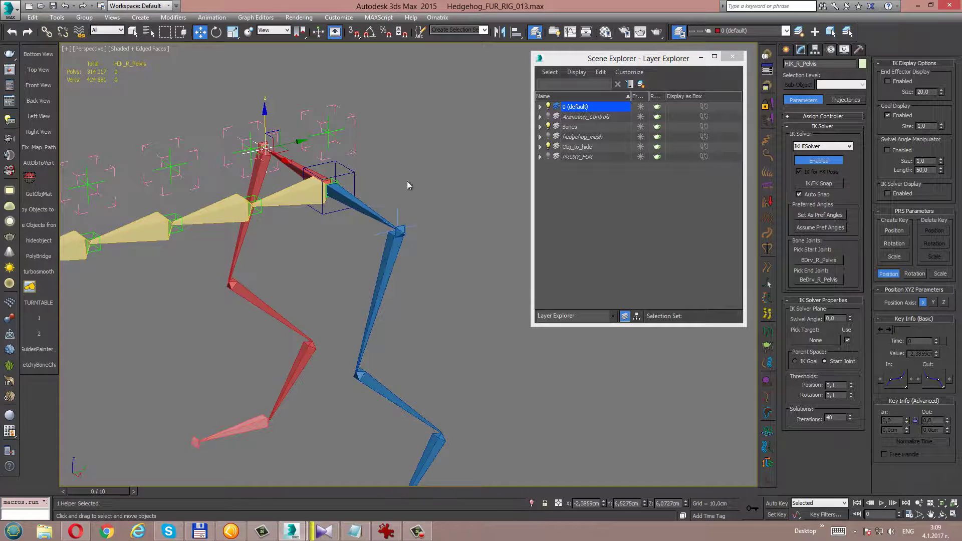
ctrl+click(397, 212)
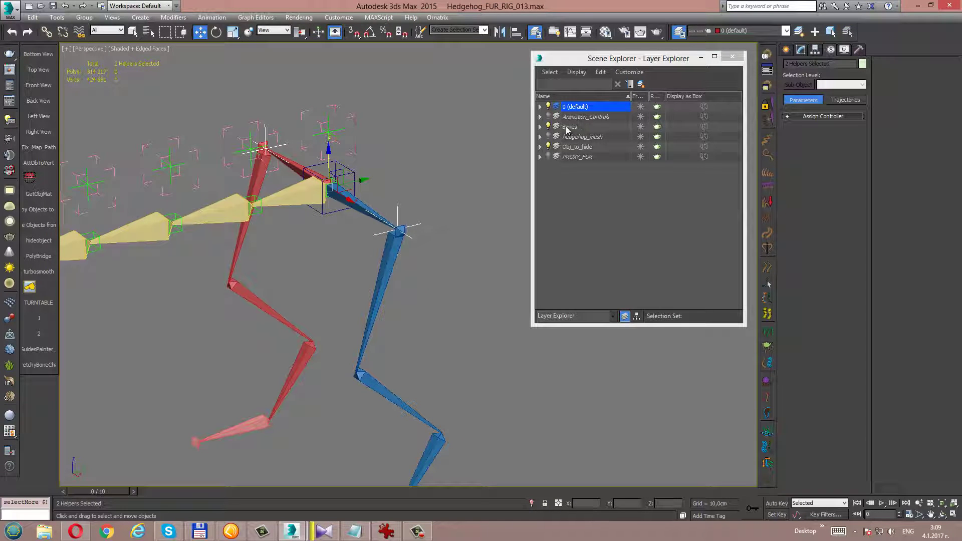
- Put both pelvis IK chains into a new layer named HIK
click(641, 86)
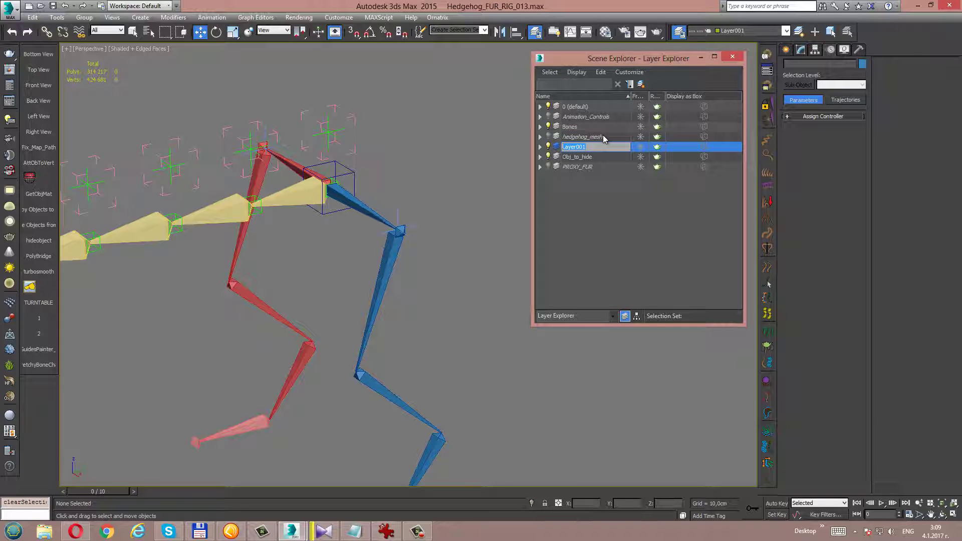
text(HIK)
key(Return)
click(547, 107)
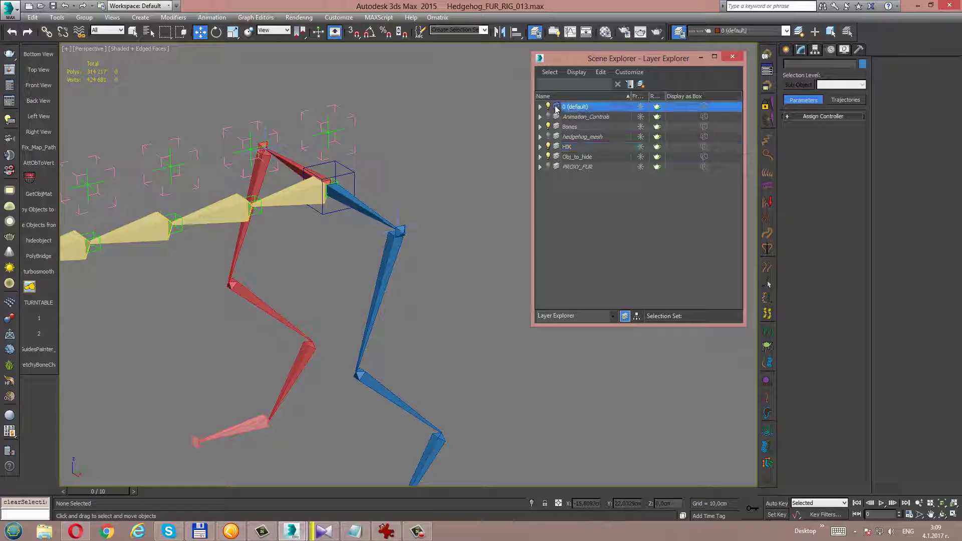
click(540, 147)
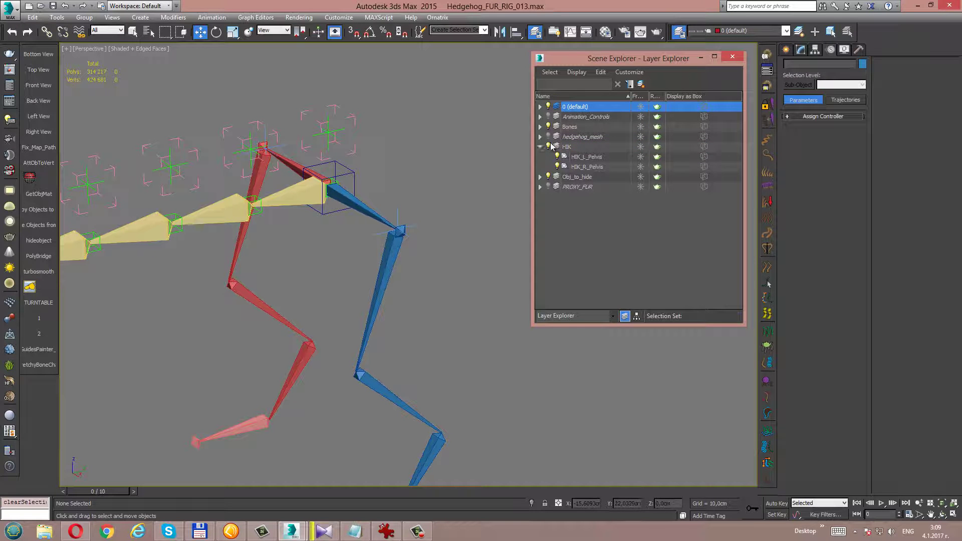
- Hide the HIK layer in Layer Explorer
scroll(317, 204, up, 2)
scroll(398, 194, up, 2)
scroll(373, 221, up, 2)
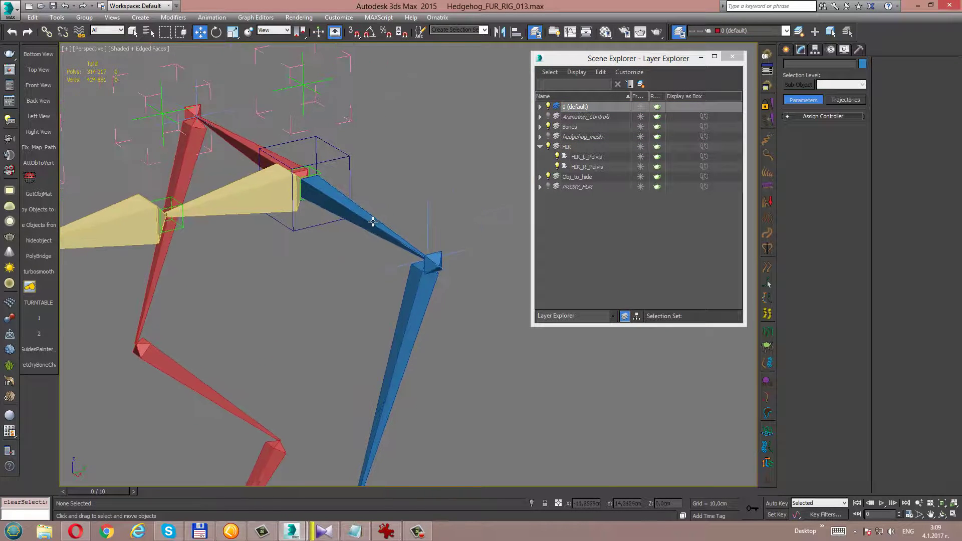
scroll(404, 214, down, 1)
scroll(404, 213, down, 2)
scroll(403, 212, down, 1)
scroll(440, 189, down, 2)
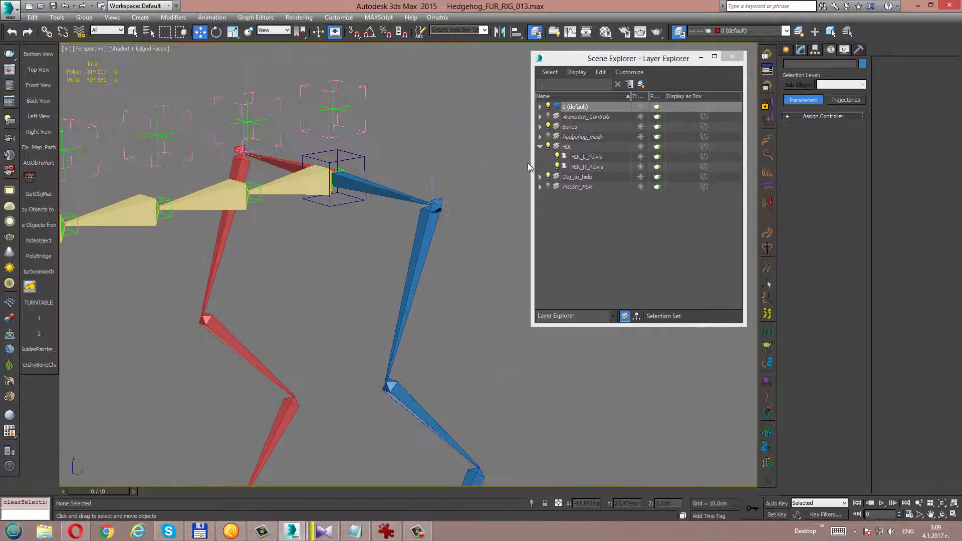
click(548, 146)
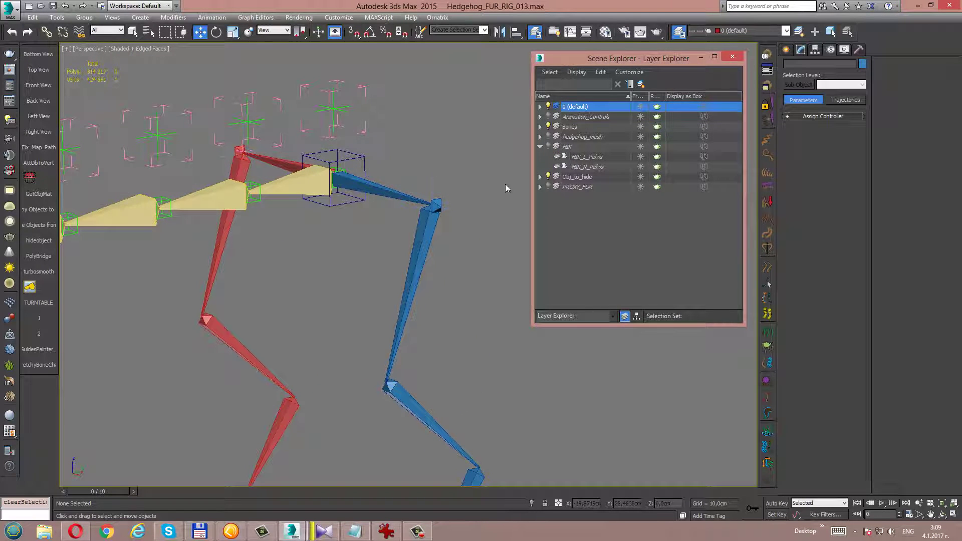
middle_drag(410, 216, 407, 196)
scroll(407, 193, down, 3)
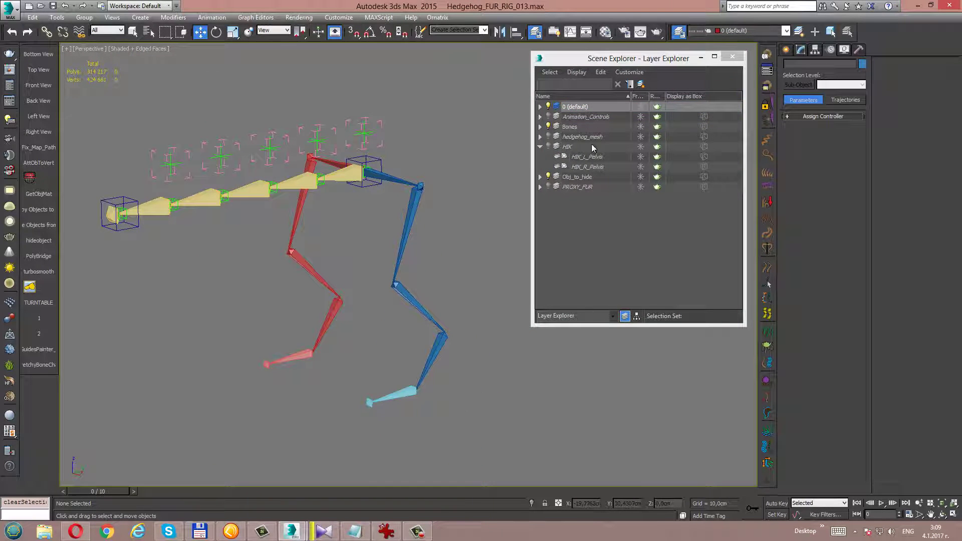
click(539, 147)
- Toggle the Bones layer off and on, then hide the Obj_to_hide layer
click(549, 127)
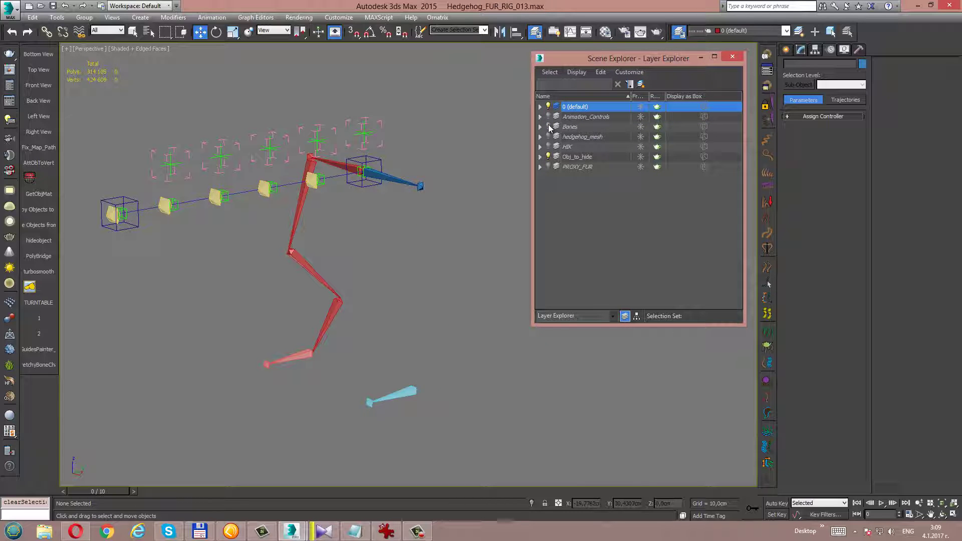
click(549, 127)
click(549, 126)
click(549, 126)
mouse_move(467, 197)
alt+middle_down()
mouse_move(350, 226)
mouse_move(439, 208)
mouse_move(288, 212)
alt+middle_up()
click(549, 157)
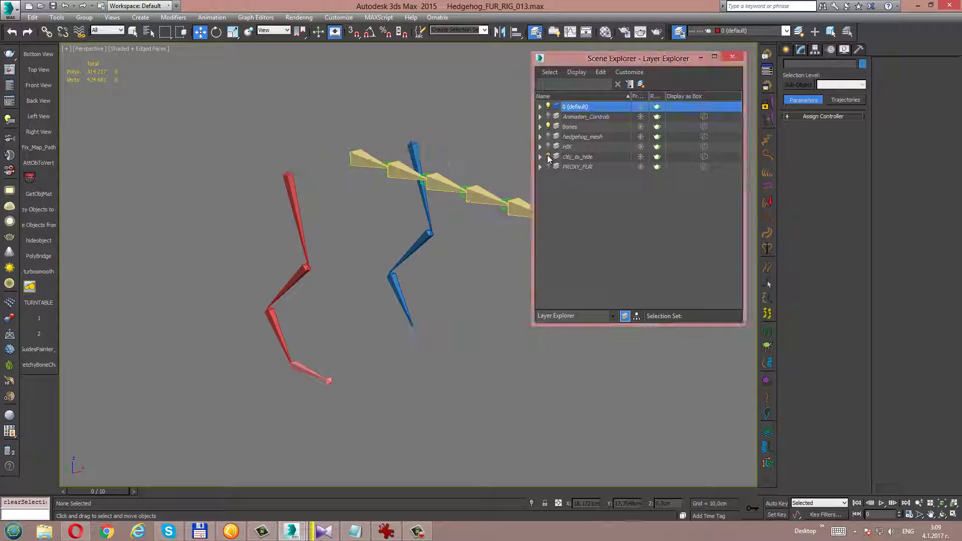
- Move the pale red end bone and its nub into the Obj_to_hide layer
drag(304, 349, 351, 388)
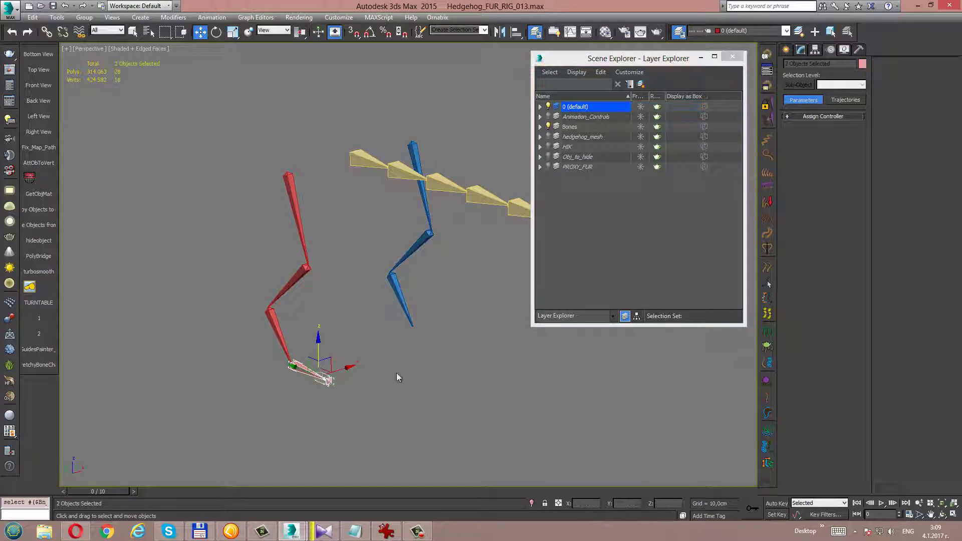
right_click(580, 104)
mouse_move(609, 132)
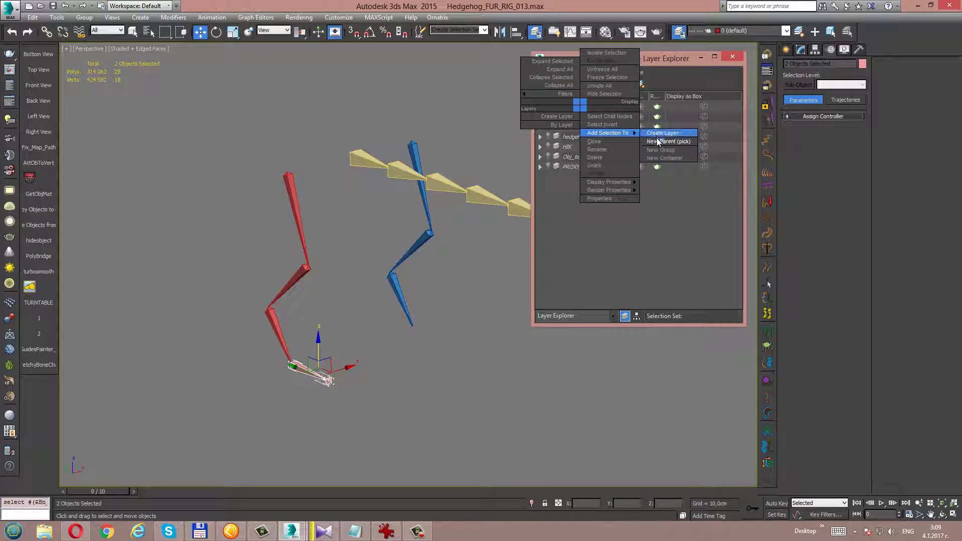
click(659, 142)
click(579, 157)
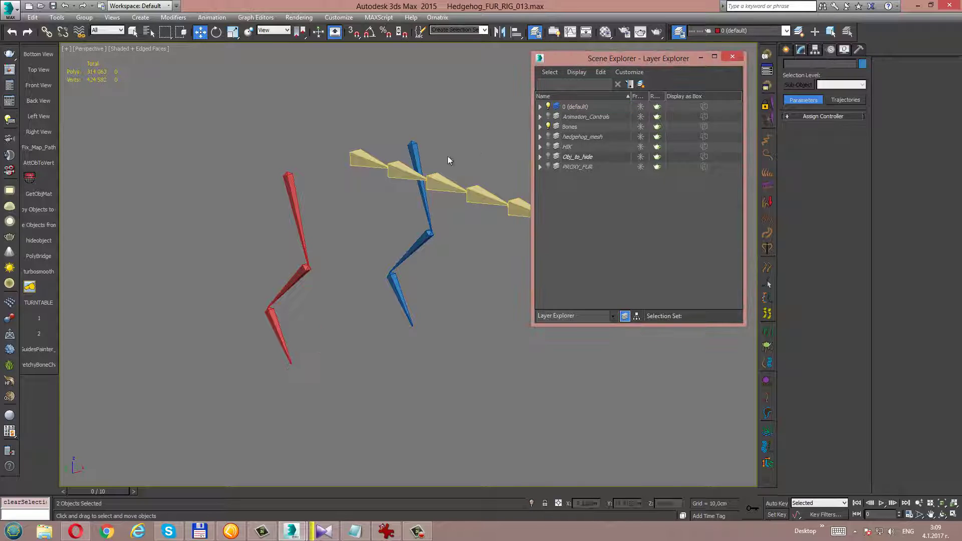
- Put both red leg bones into the Bones layer and hide that layer
drag(361, 206, 258, 362)
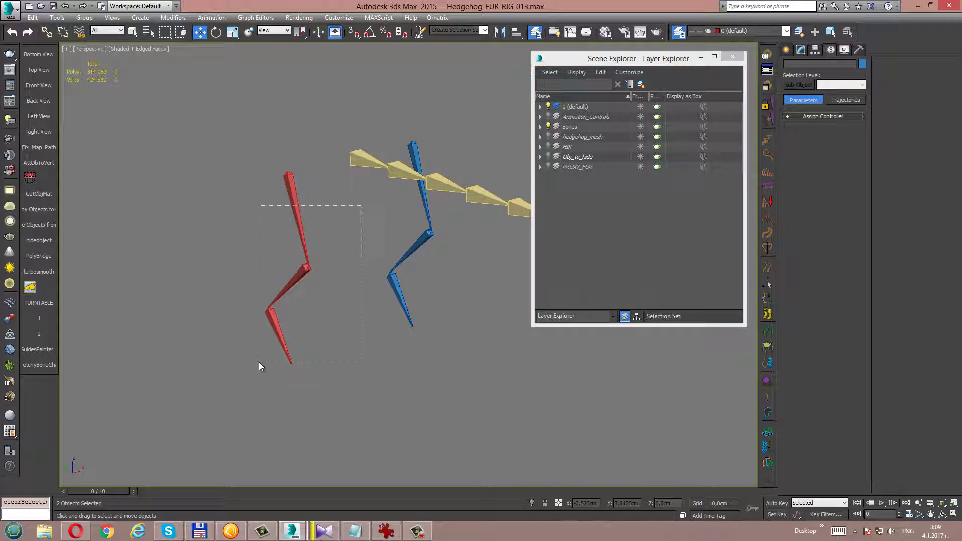
right_click(582, 107)
click(677, 145)
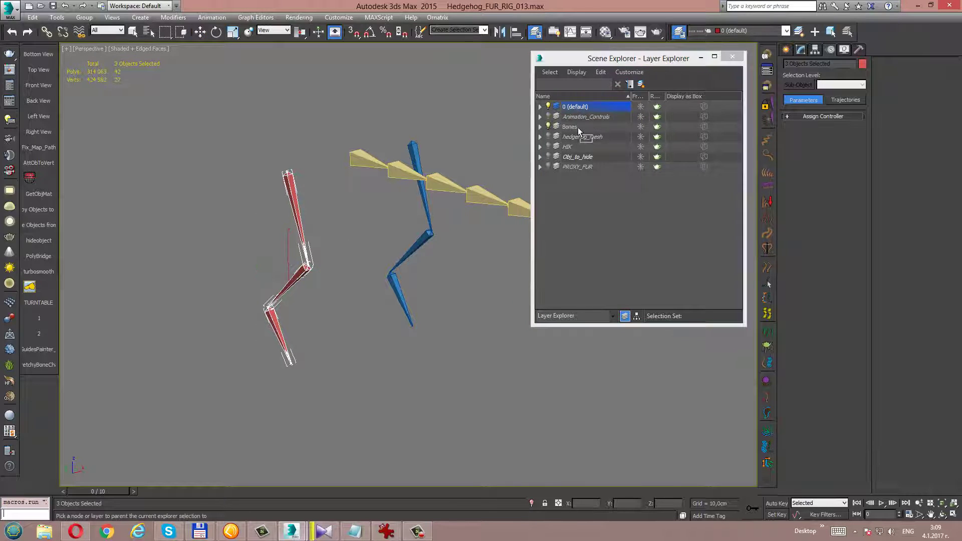
click(577, 127)
click(549, 127)
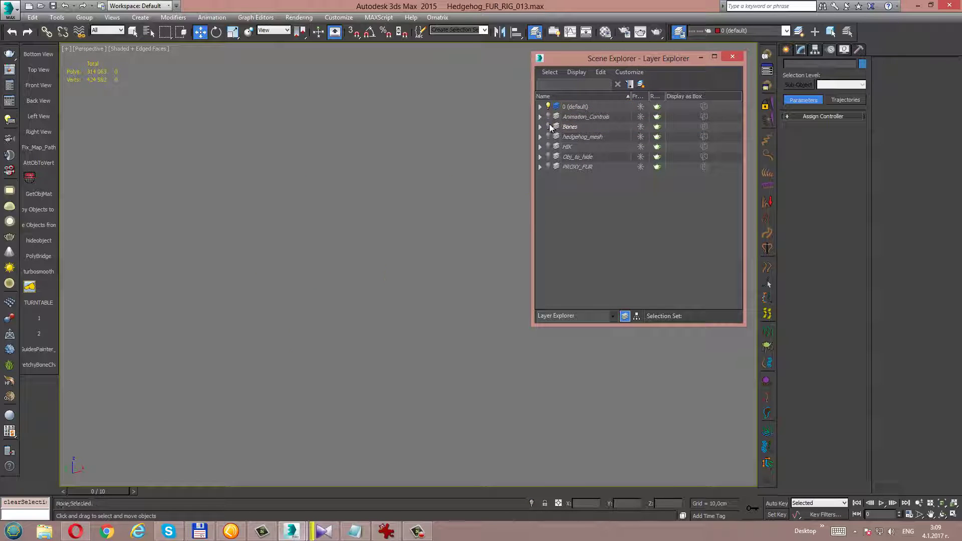
- Toggle visibility of the Obj_to_hide, Bones and HIK layers to inspect the rig
click(548, 156)
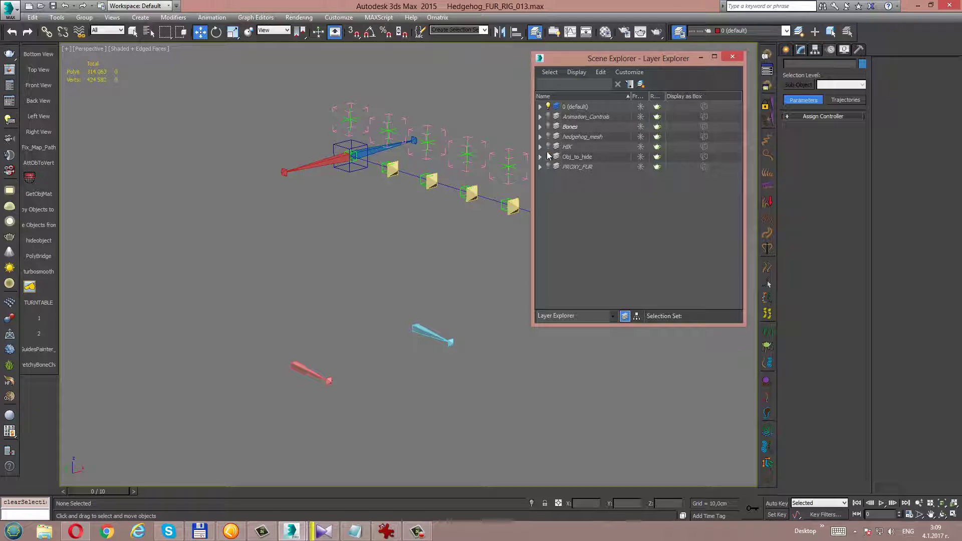
click(548, 126)
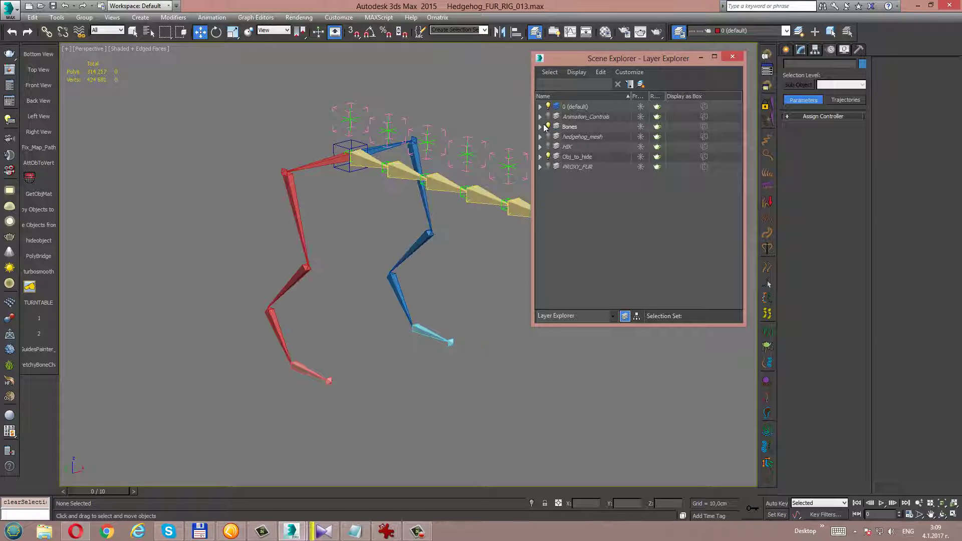
click(548, 146)
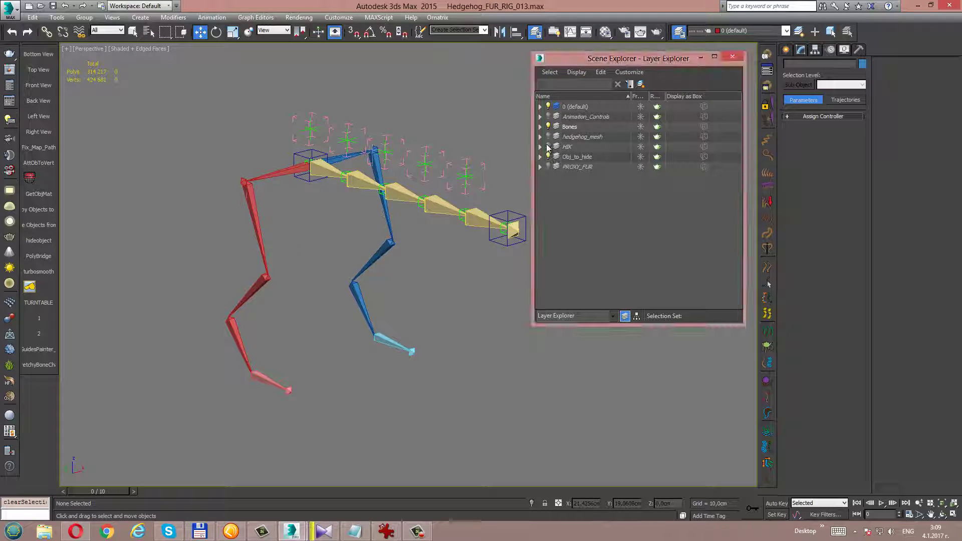
click(549, 156)
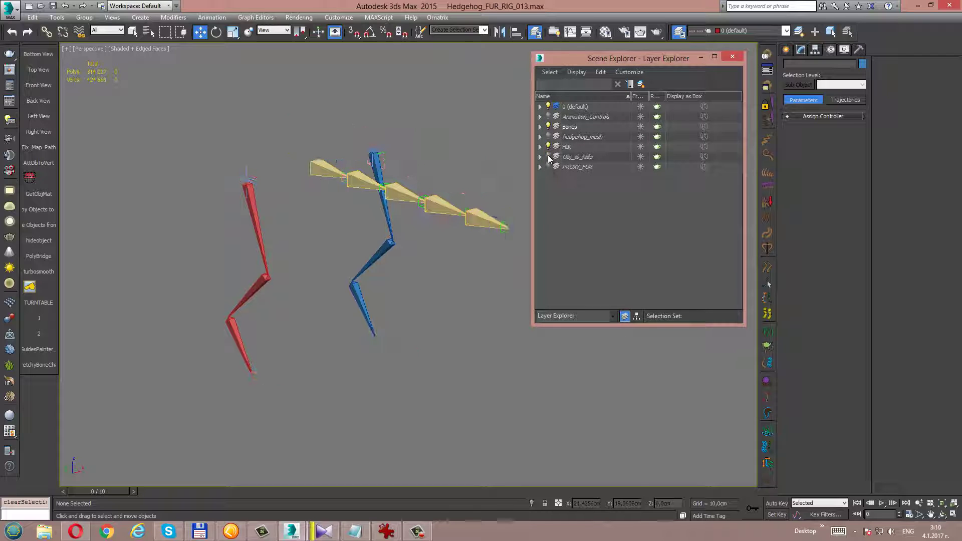
mouse_move(344, 202)
alt+middle_down()
mouse_move(415, 194)
mouse_move(307, 181)
alt+middle_up()
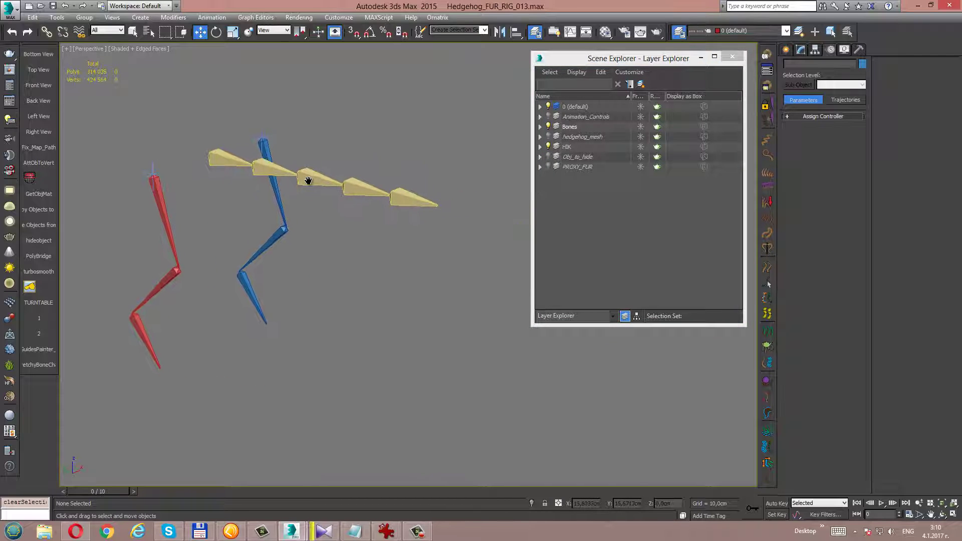
click(548, 156)
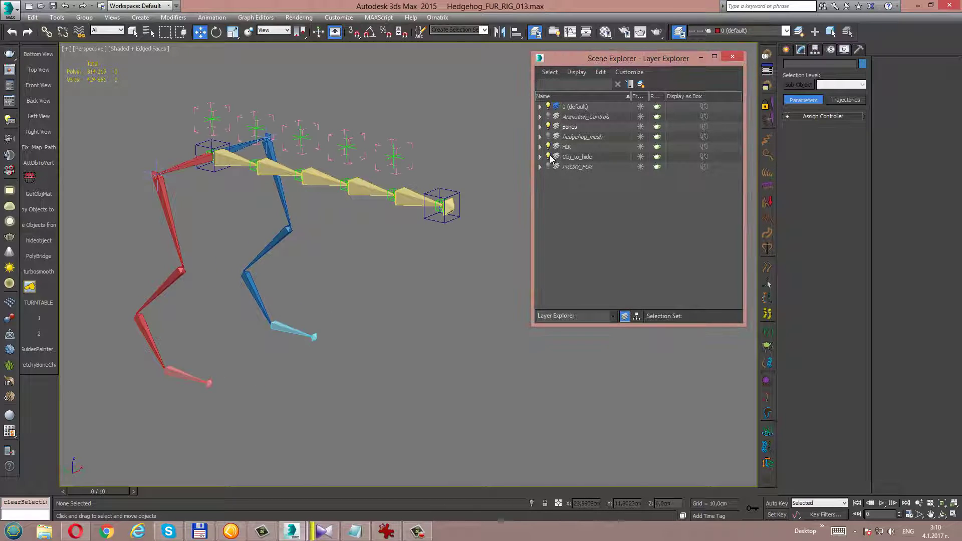
click(549, 127)
click(548, 128)
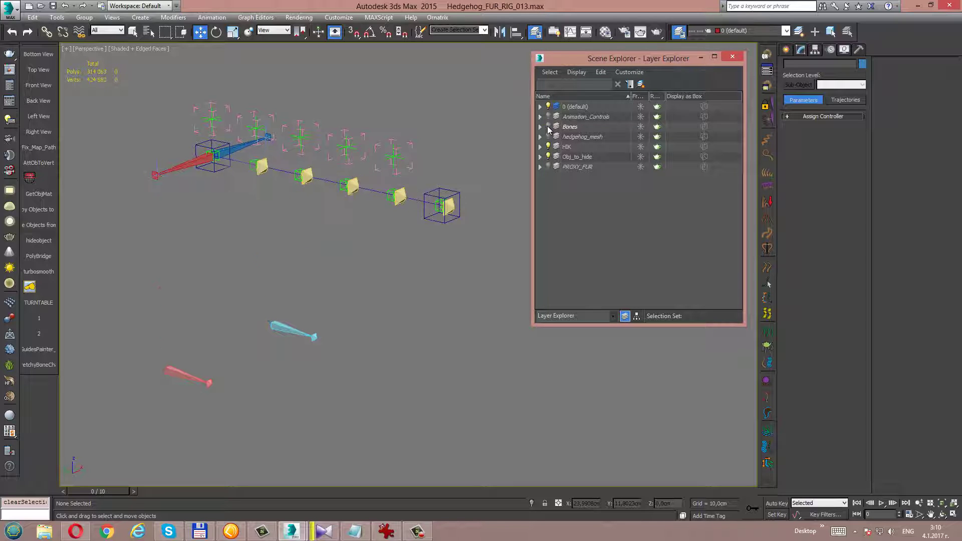
click(548, 126)
- Show Obj_to_hide and Bones, keep Animation_Controls hidden, and return to Select Object
click(548, 157)
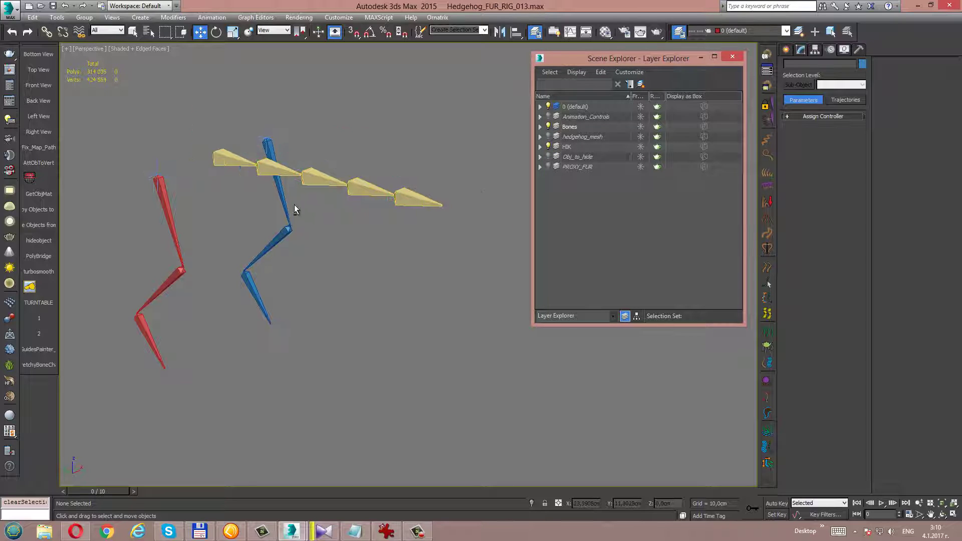
mouse_move(294, 209)
alt+middle_down()
mouse_move(232, 203)
mouse_move(367, 191)
mouse_move(337, 190)
alt+middle_up()
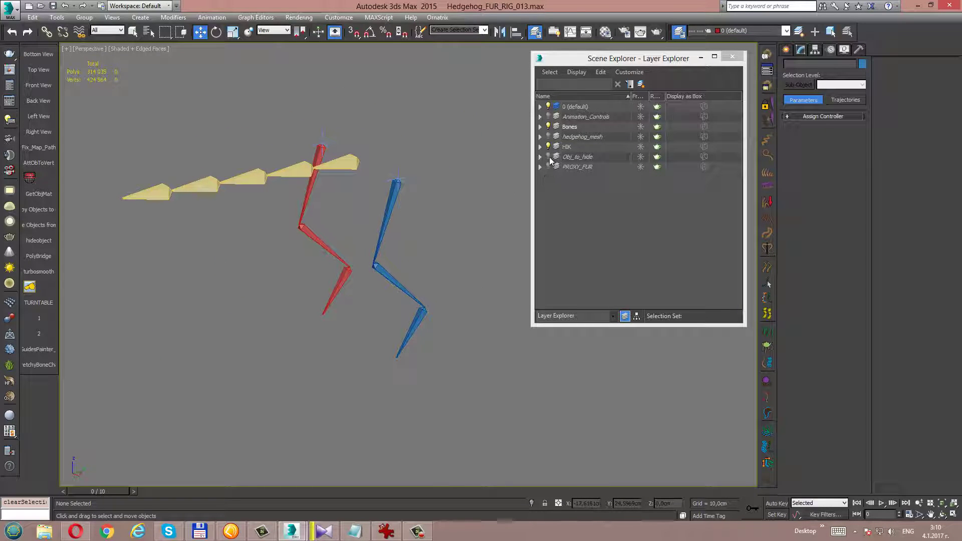
click(548, 157)
middle_drag(339, 206, 399, 203)
click(548, 116)
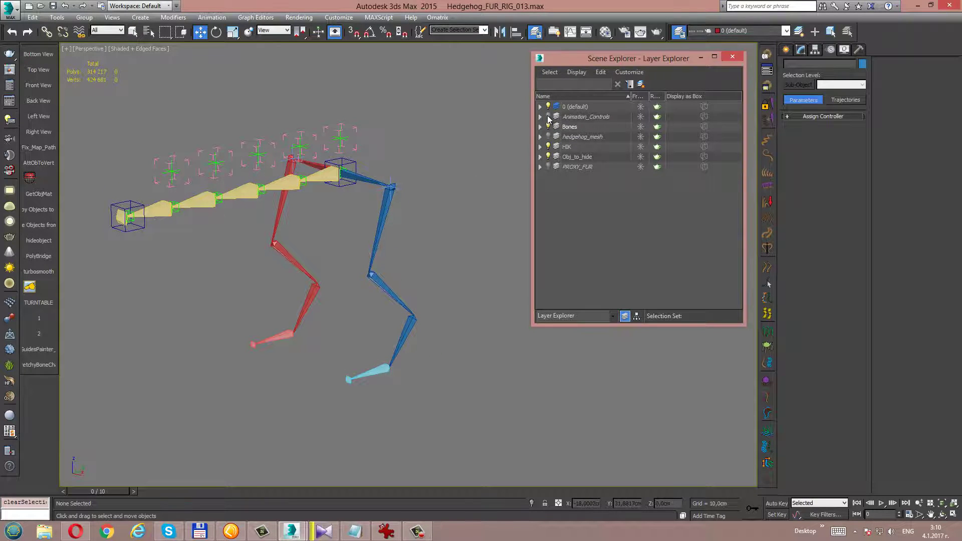
scroll(391, 170, up, 3)
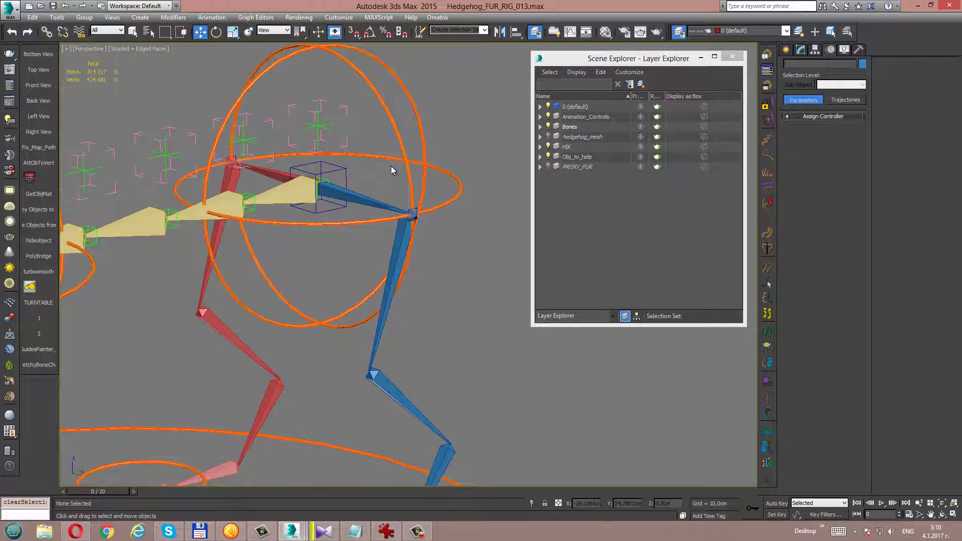
click(548, 116)
click(133, 33)
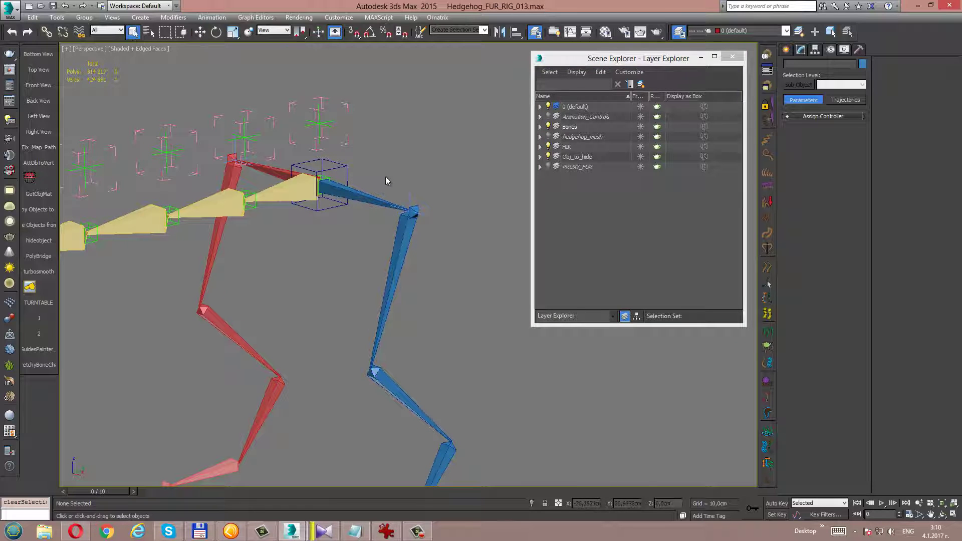
- Link HIK_L_Pelvis and the right pelvis IK goal to the pelvis box helper
click(409, 195)
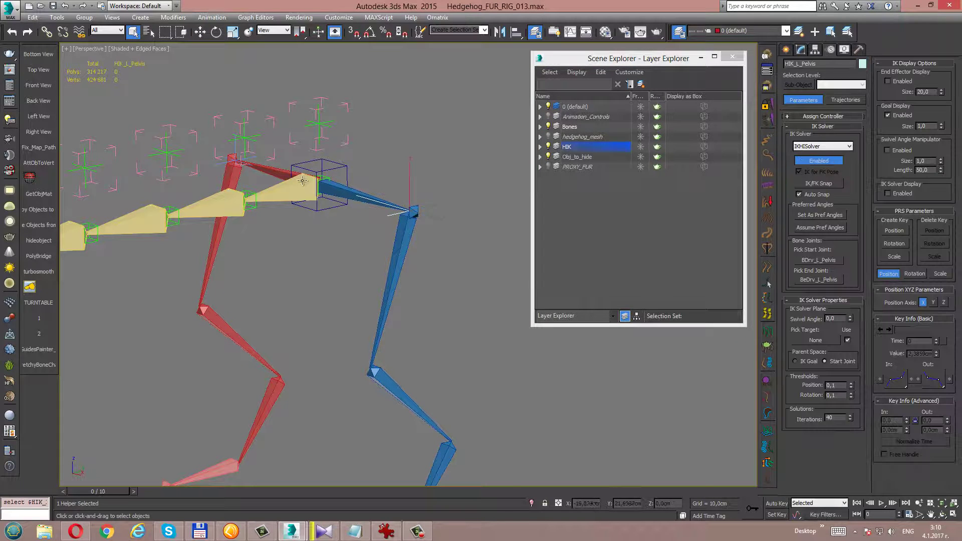
ctrl+click(215, 164)
click(45, 33)
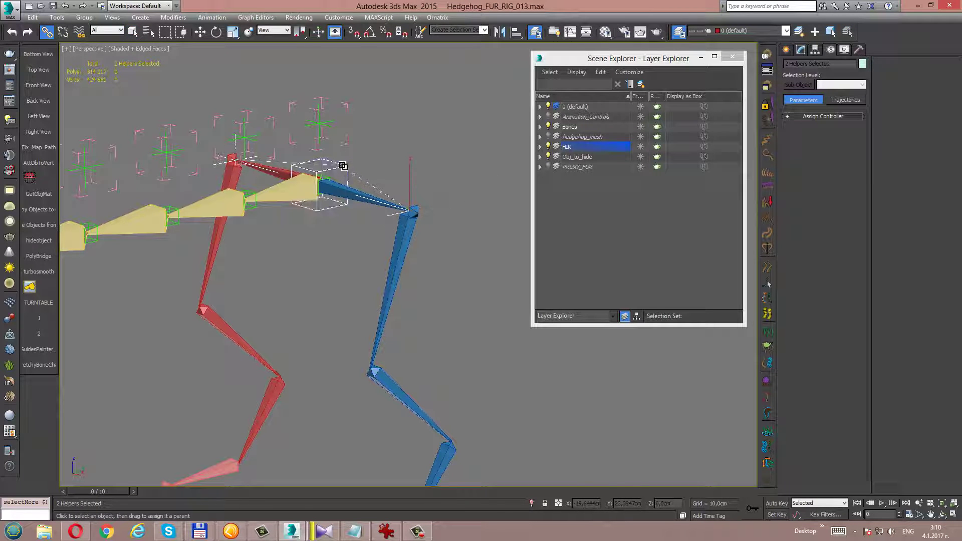
drag(351, 165, 350, 165)
click(133, 33)
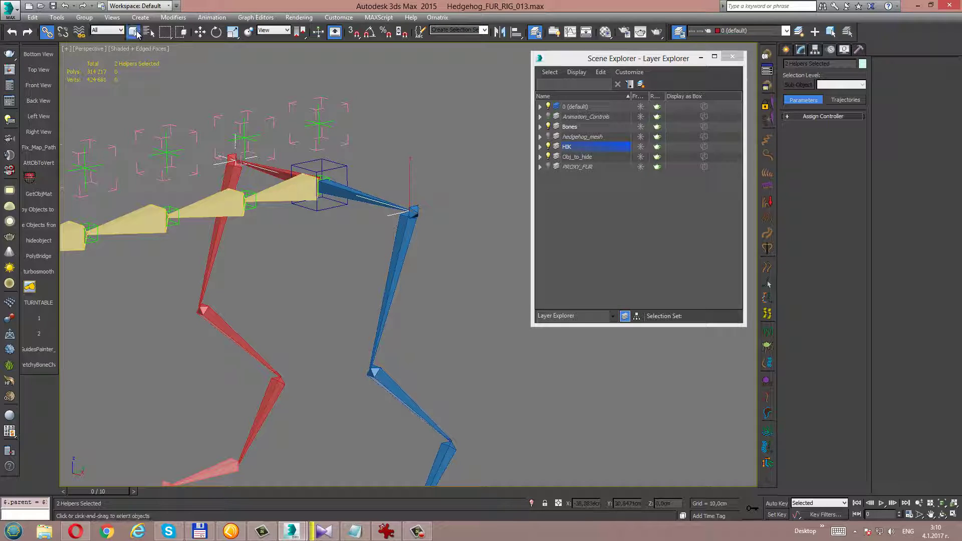
- Freeze both goals' transforms, show Animation_Controls again, and select Cs_Pelvis
right_click(420, 187)
click(397, 144)
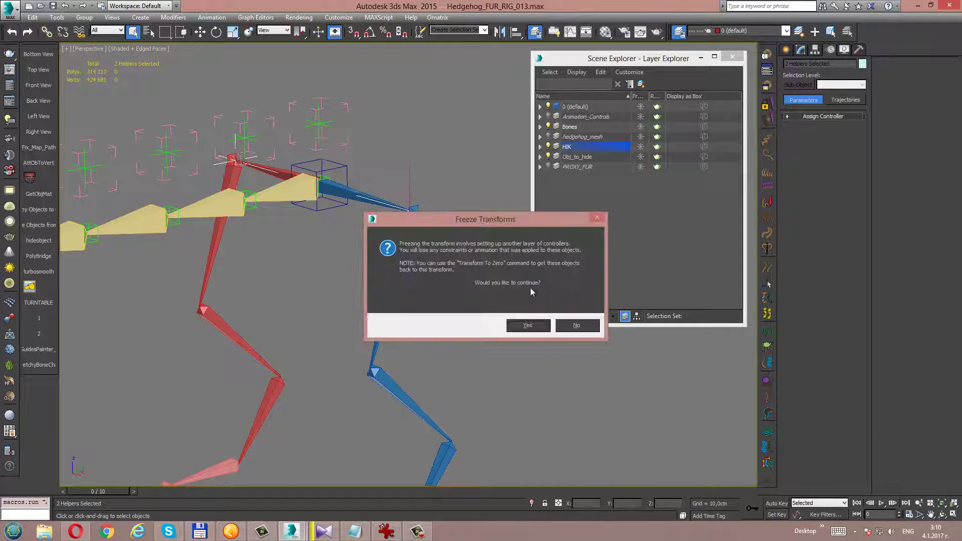
click(528, 325)
scroll(455, 234, down, 1)
scroll(453, 232, down, 3)
scroll(466, 245, down, 1)
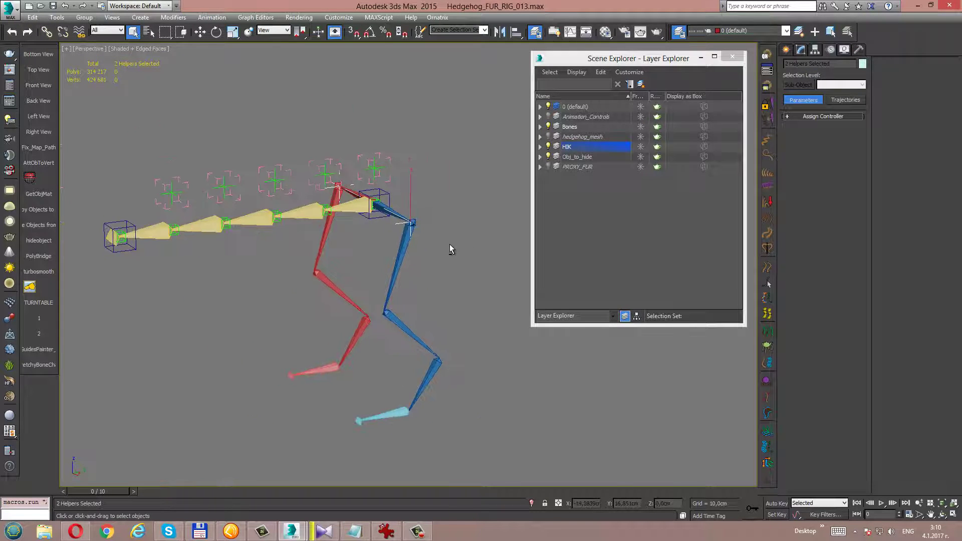
click(548, 117)
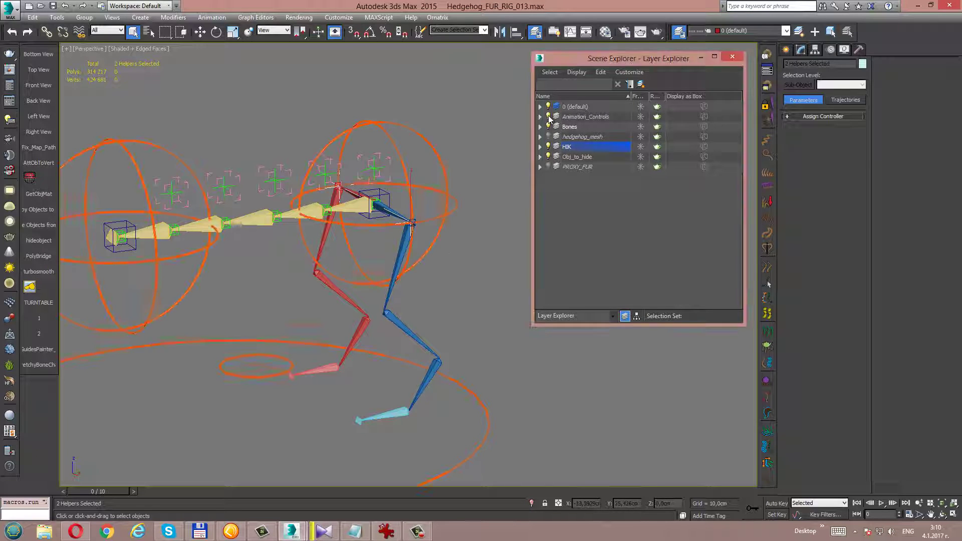
click(444, 179)
right_click(459, 179)
click(470, 198)
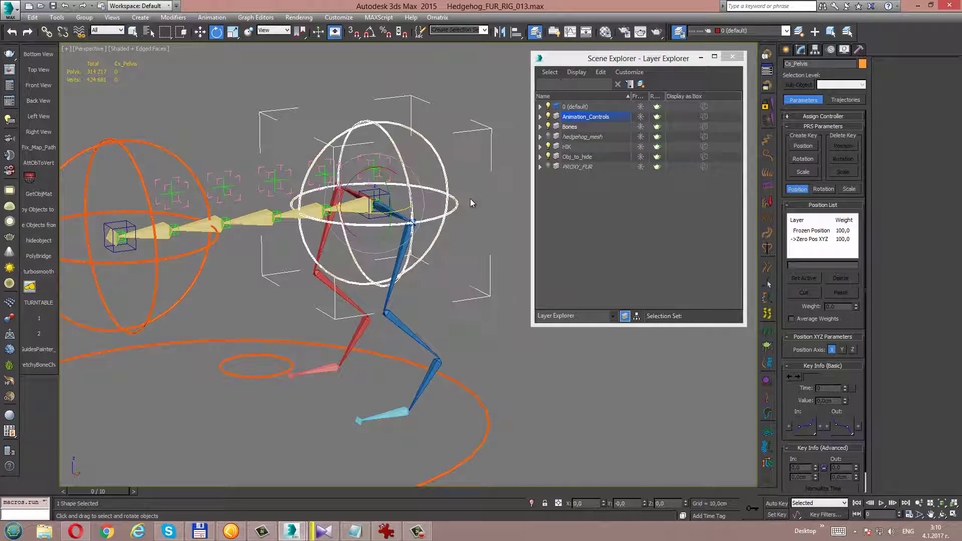
mouse_move(371, 213)
mouse_down()
mouse_move(425, 207)
mouse_move(345, 213)
mouse_move(414, 210)
mouse_up()
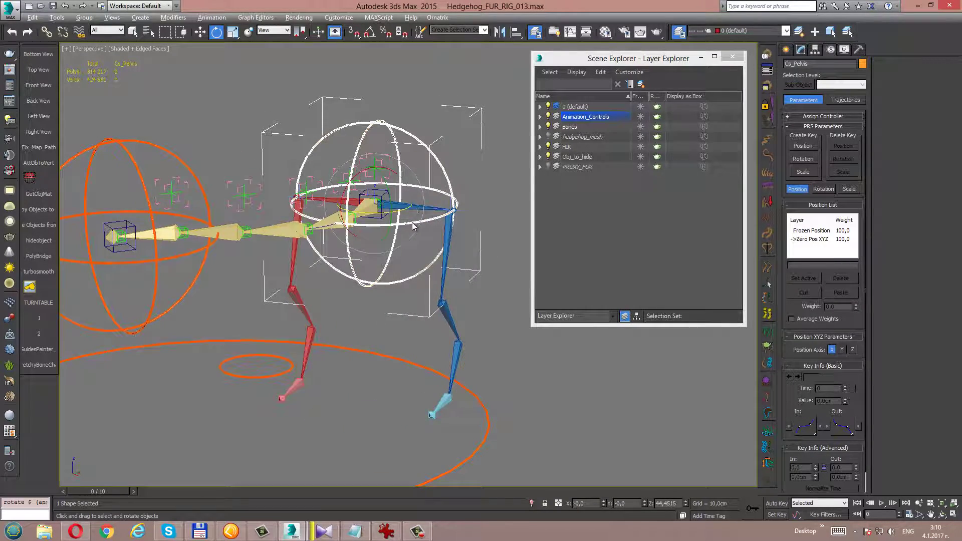
right_click(409, 219)
click(387, 201)
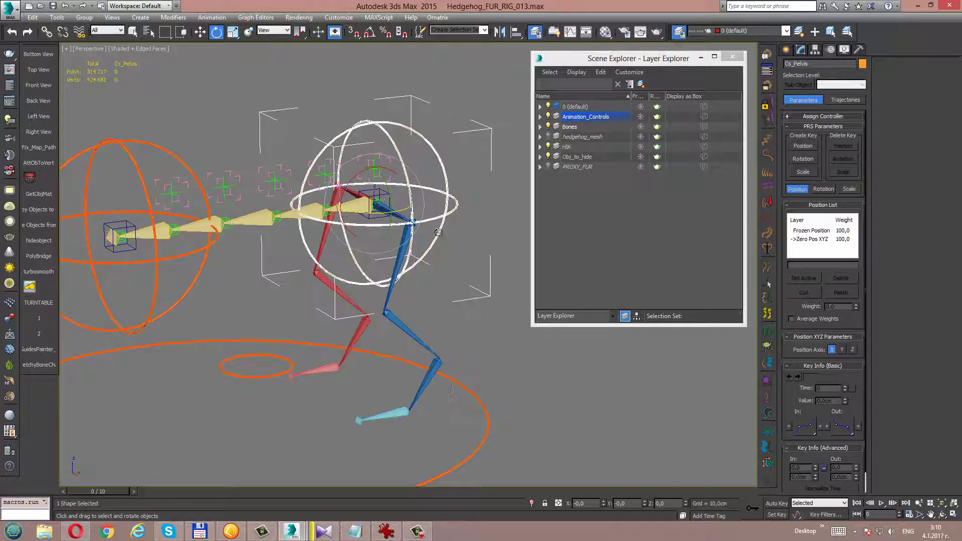
alt+middle_drag(388, 201, 371, 199)
drag(367, 188, 426, 245)
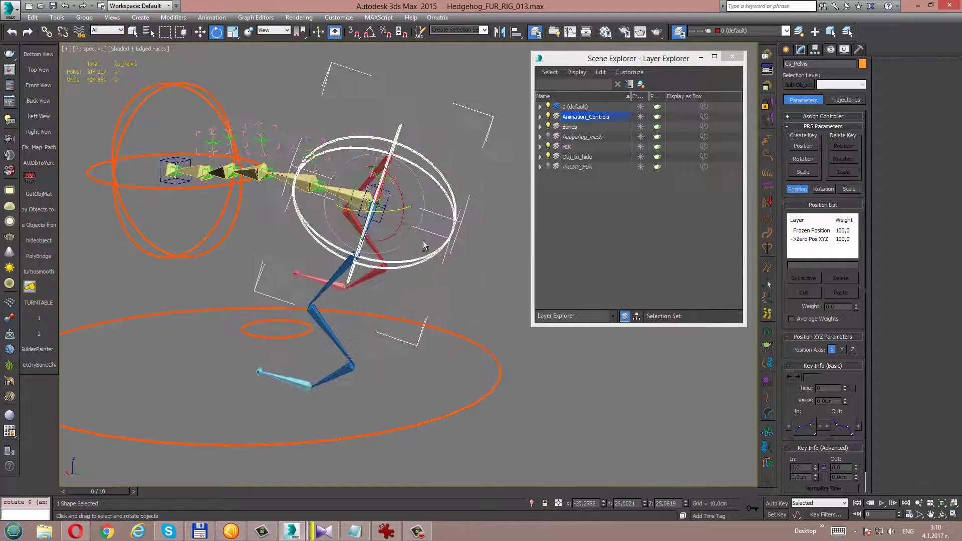
right_click(426, 246)
click(379, 236)
scroll(379, 236, up, 3)
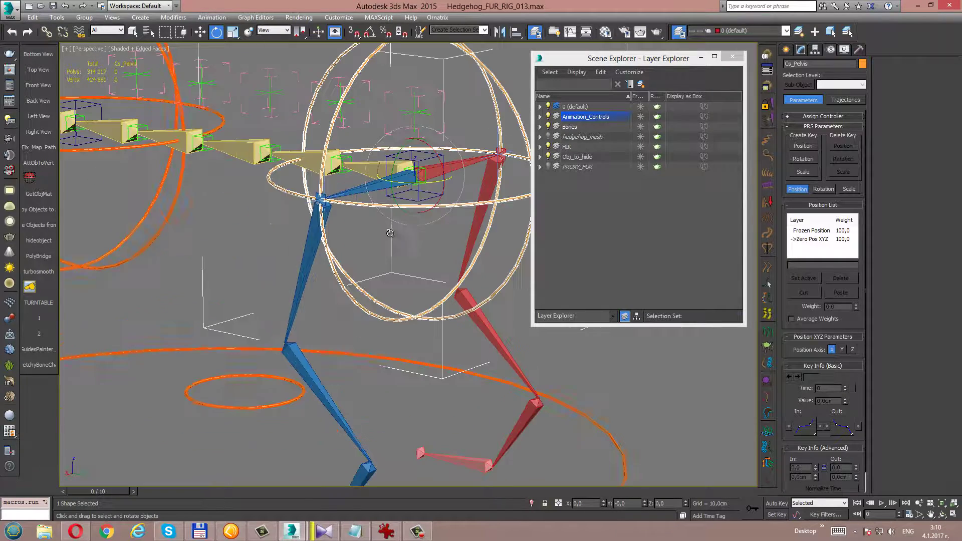
alt+middle_drag(372, 231, 413, 227)
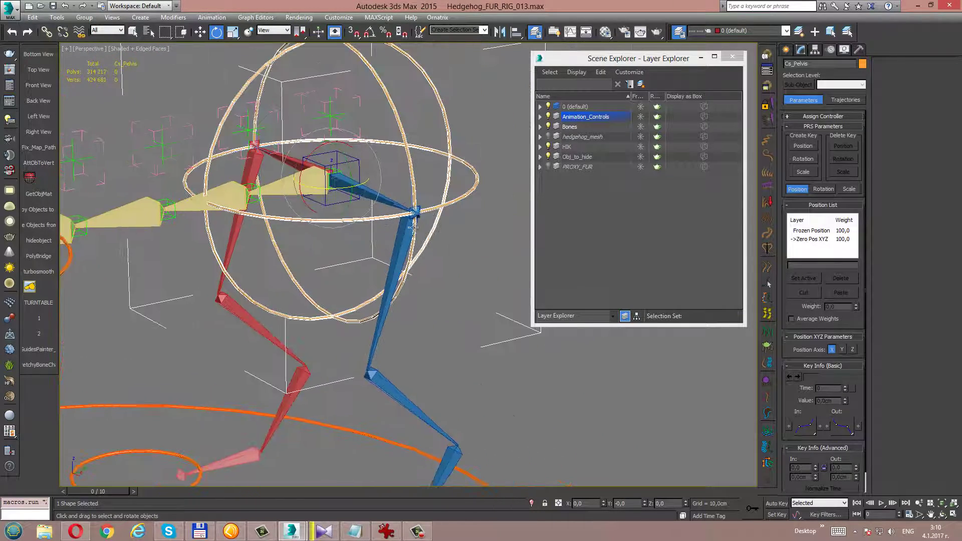
- Test-move the left pelvis IK goal, then transform it back to zero
click(426, 217)
scroll(416, 145, down, 3)
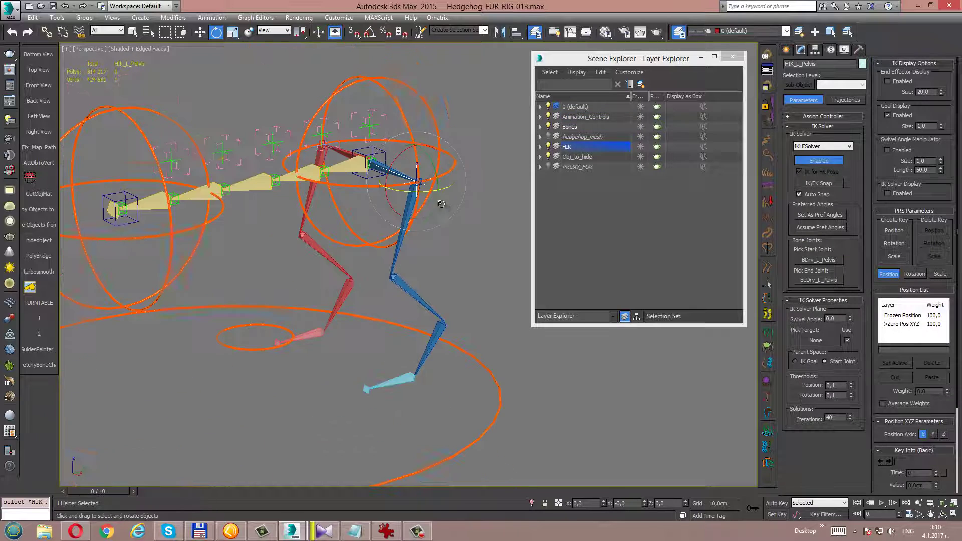
key(w)
drag(416, 150, 408, 218)
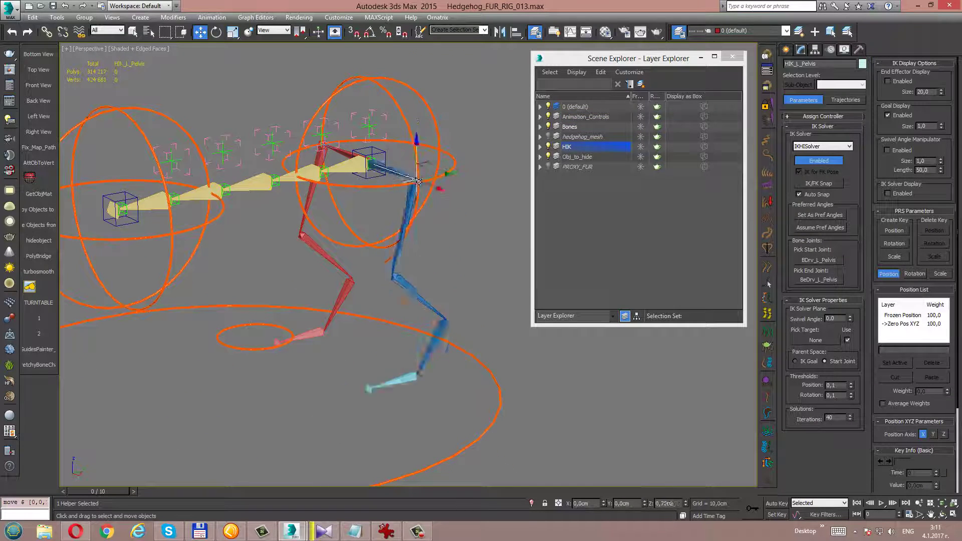
right_click(451, 253)
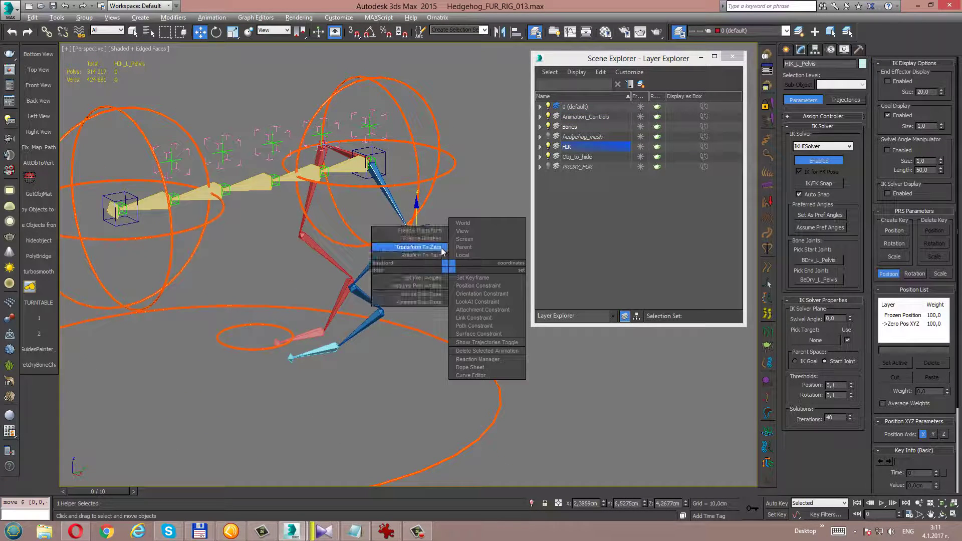
click(434, 251)
- Test-move HIK_R_Pelvis on the red leg, then transform it back to zero
alt+middle_drag(322, 219, 430, 220)
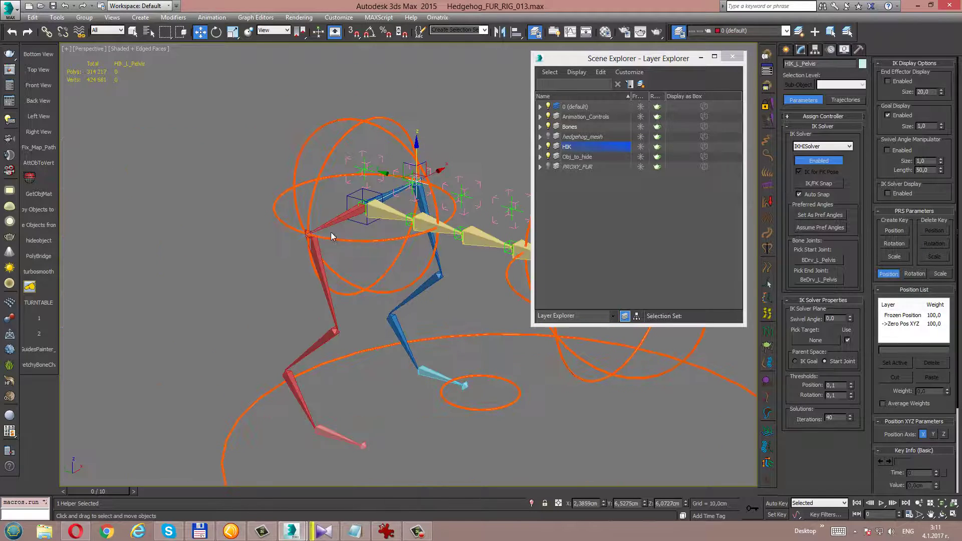
click(303, 244)
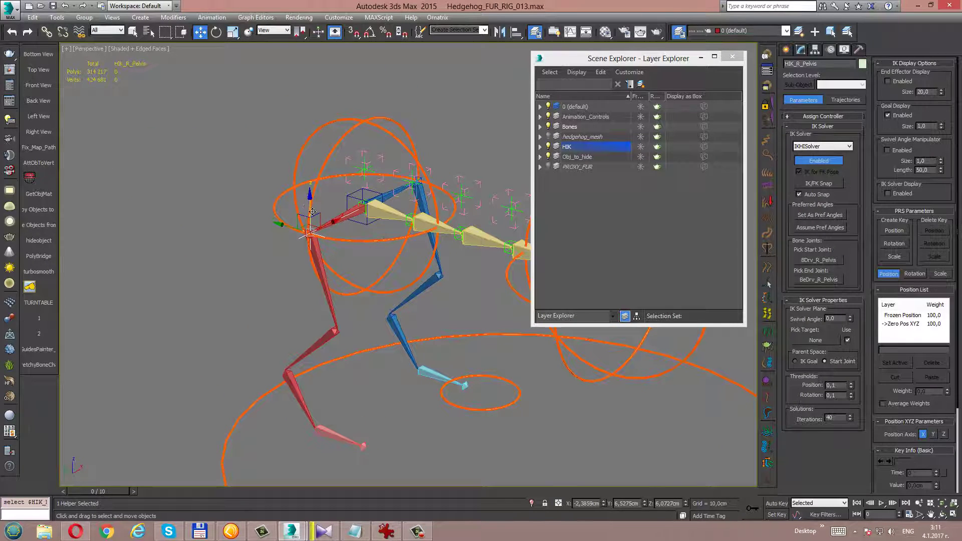
mouse_move(309, 216)
mouse_down()
mouse_move(310, 166)
mouse_move(368, 261)
mouse_up()
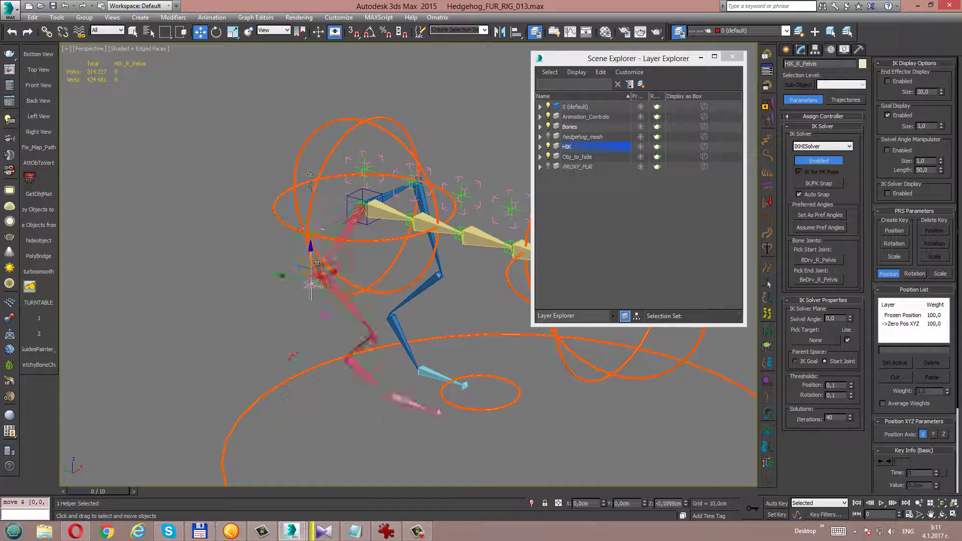
right_click(364, 256)
click(338, 236)
mouse_move(406, 266)
alt+middle_down()
mouse_move(459, 264)
mouse_move(407, 266)
alt+middle_up()
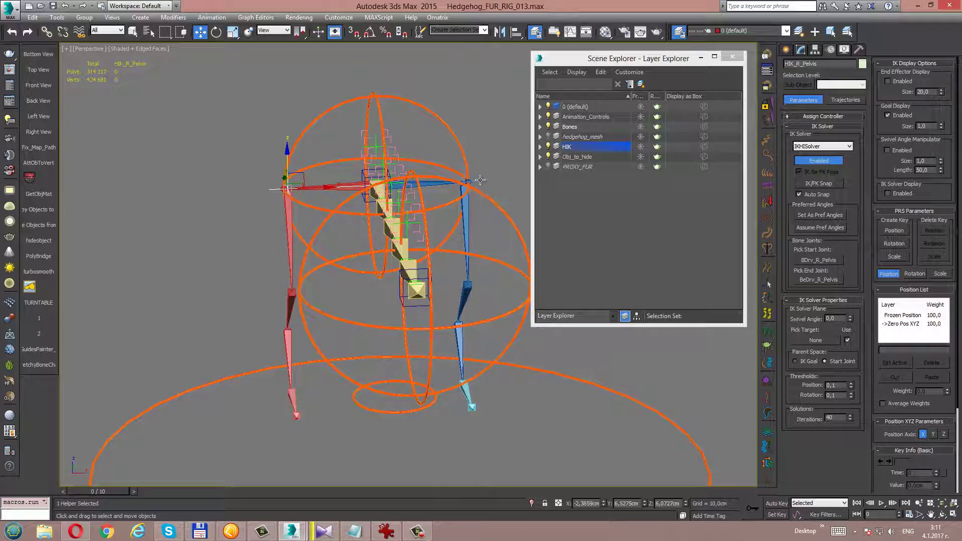
- Clear the selection and close the layer explorer
click(479, 180)
alt+middle_drag(457, 257, 467, 248)
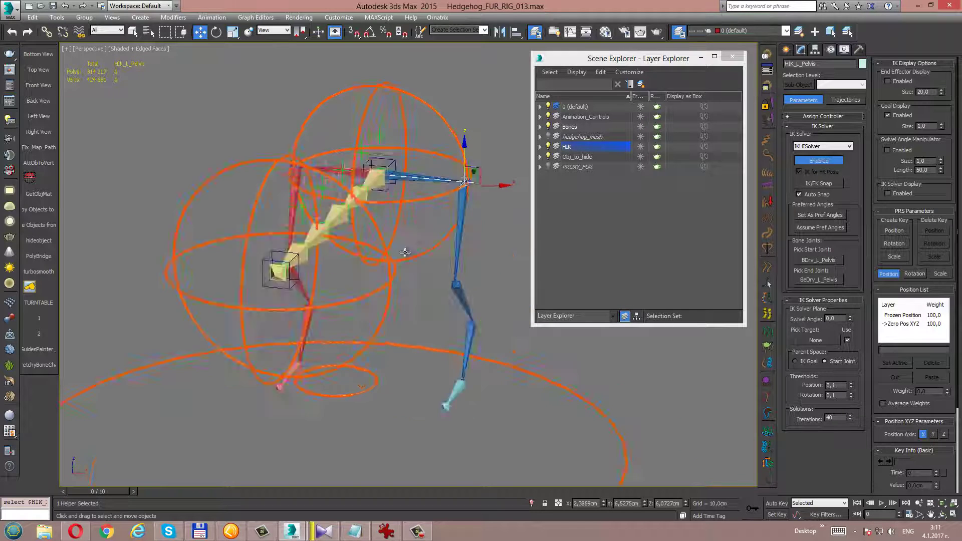
click(467, 248)
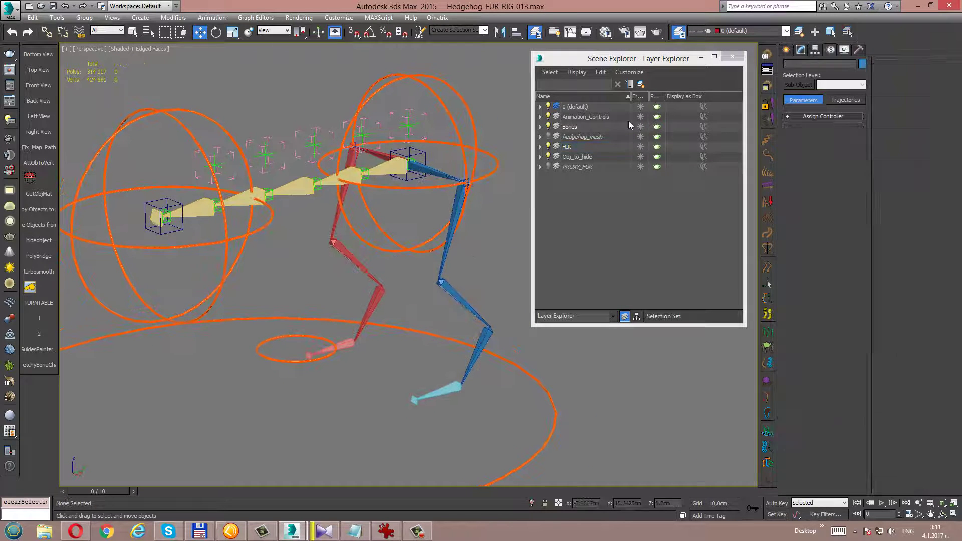
click(734, 58)
- Create an HI Solver IK chain from Bn_L_Patela to the blue foot joint Bn_L_MetatarsusBK
alt+middle_drag(531, 225, 548, 226)
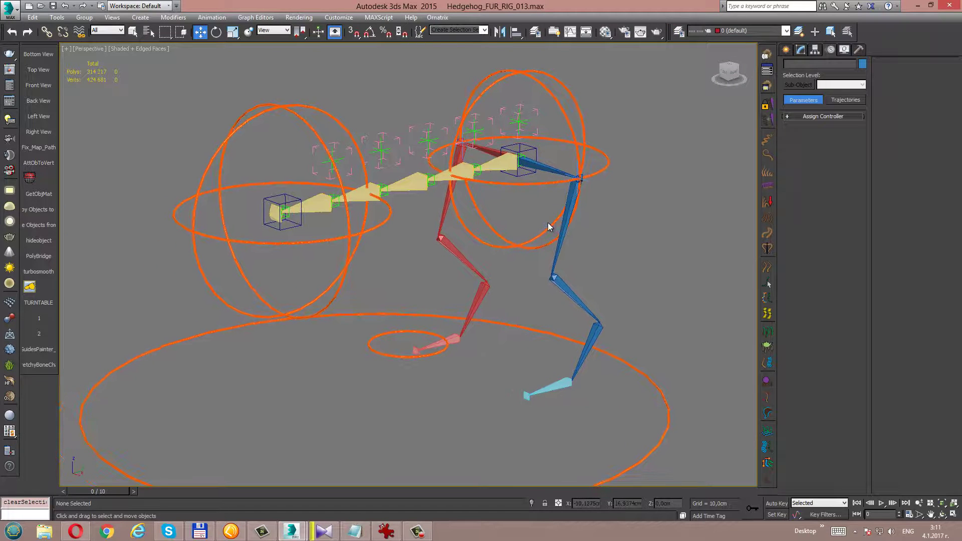
click(417, 531)
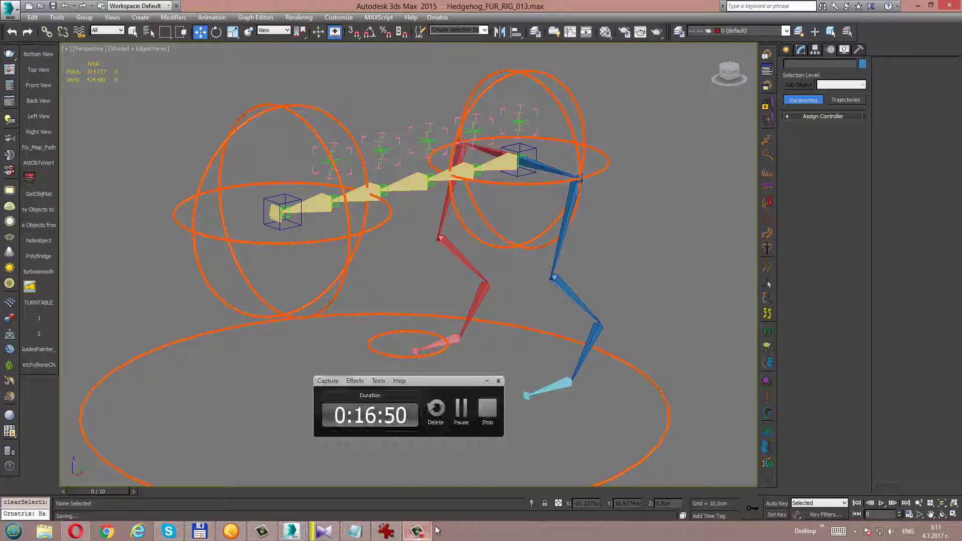
click(461, 408)
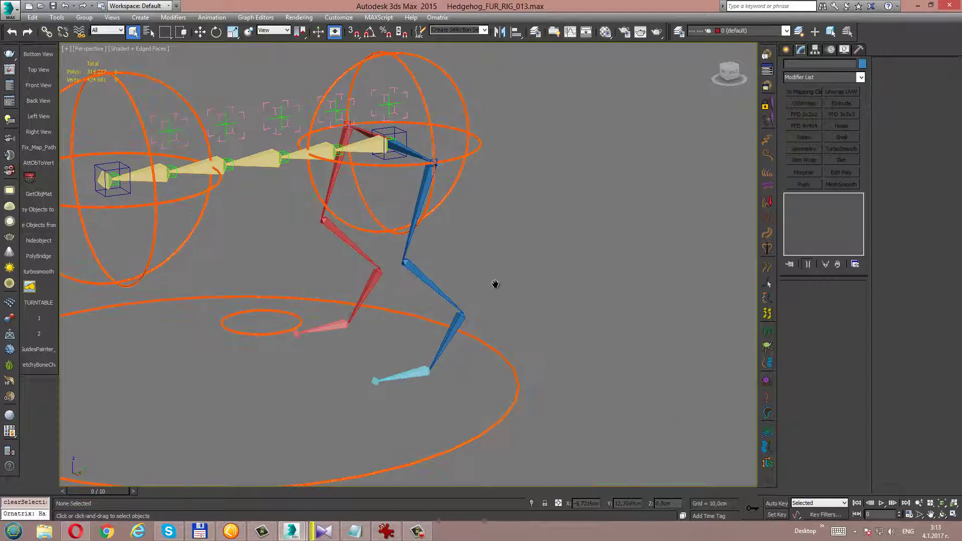
middle_drag(496, 284, 506, 290)
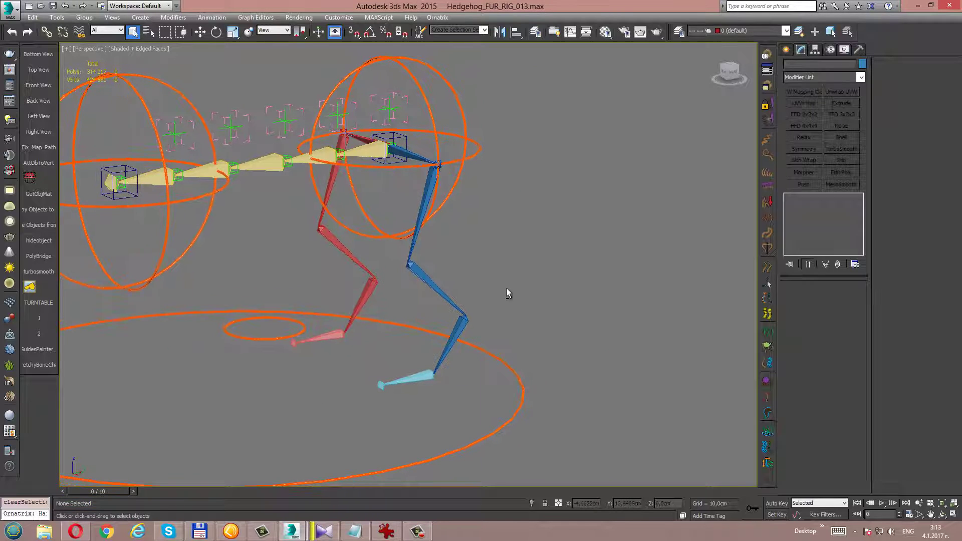
click(423, 200)
click(211, 17)
mouse_move(222, 55)
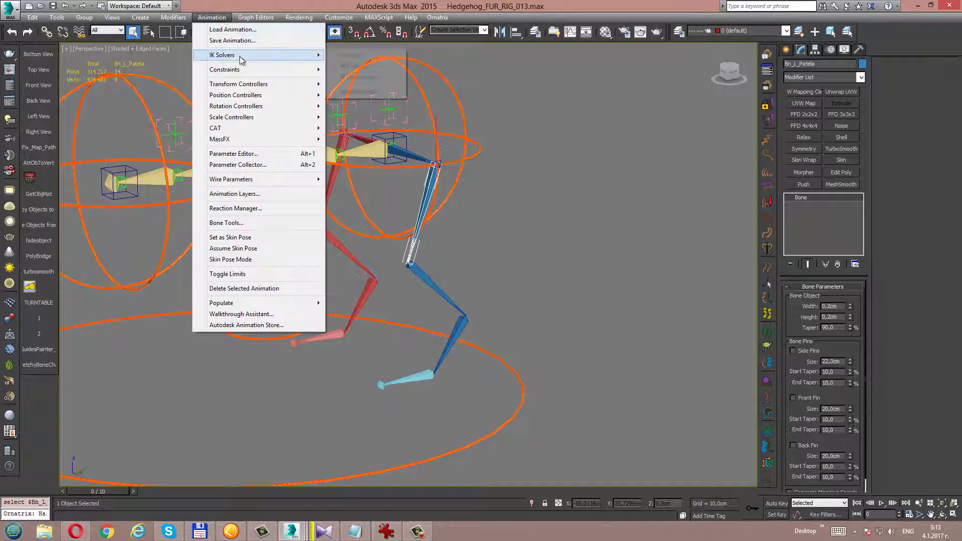
click(346, 56)
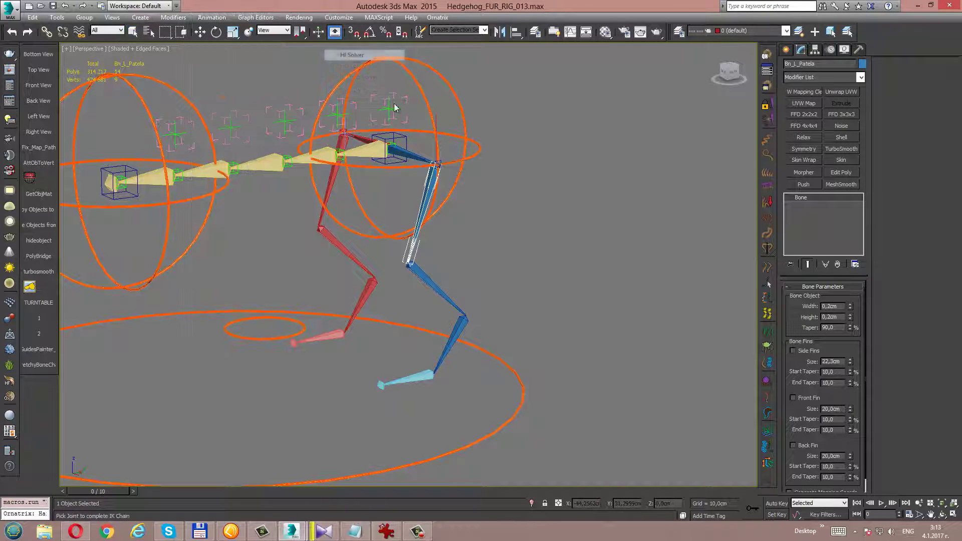
click(458, 331)
- Copy HIK_L_PelvicLimb from Notepad and paste it as the chain's name
scroll(498, 321, up, 5)
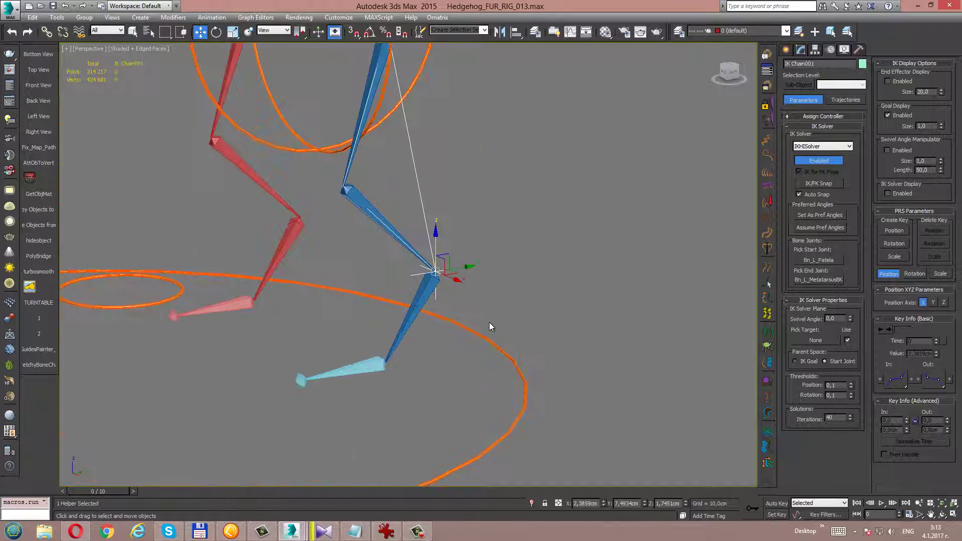
click(346, 533)
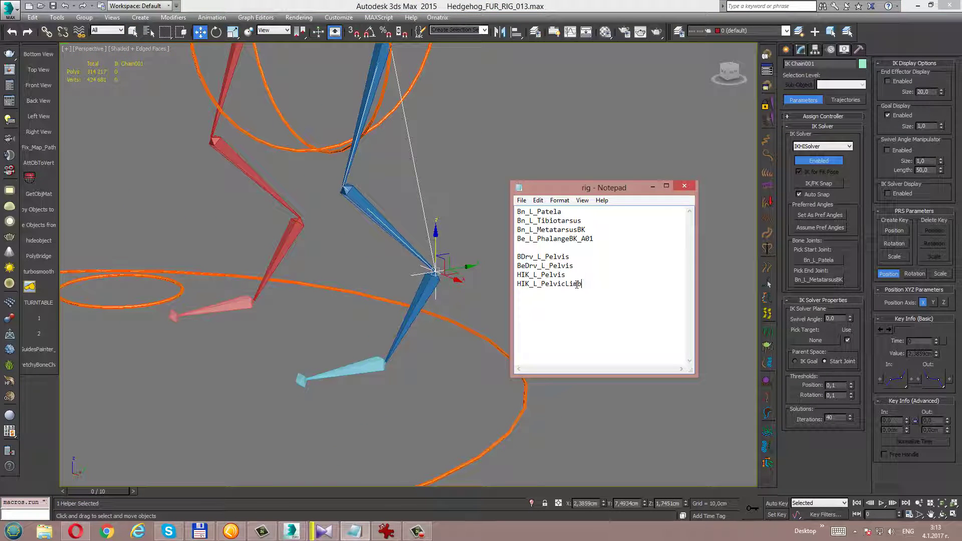
drag(577, 284, 518, 284)
right_click(534, 285)
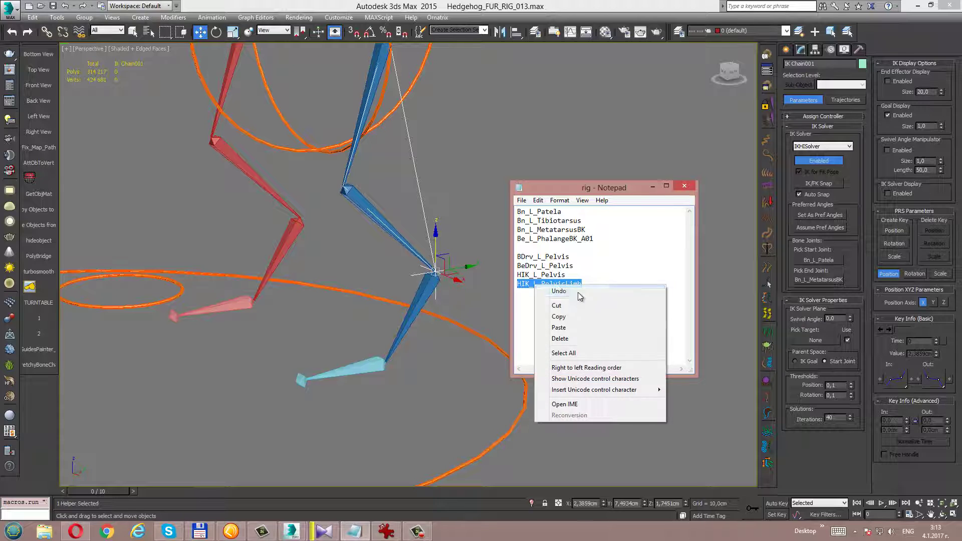
click(566, 316)
drag(817, 63, 785, 69)
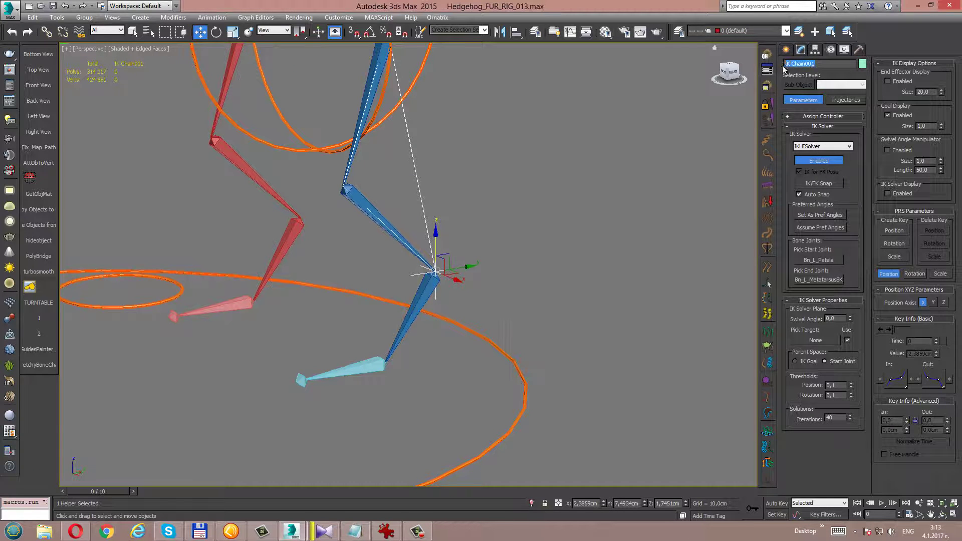
right_click(792, 65)
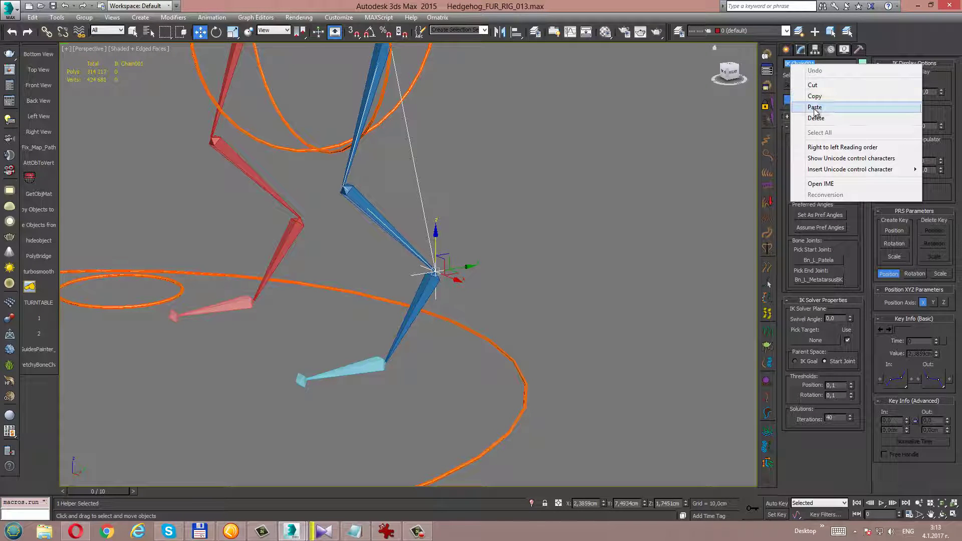
click(814, 108)
middle_drag(521, 182, 434, 221)
click(132, 32)
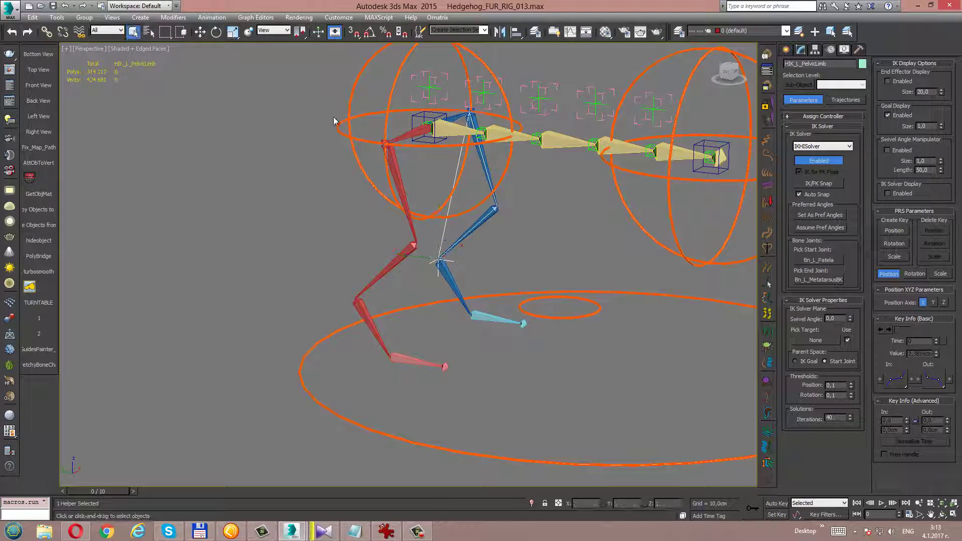
- Add an HI IK chain from Bn_R_Patela to the red ankle, named HIK_R_PelvicLimb
click(396, 175)
click(212, 17)
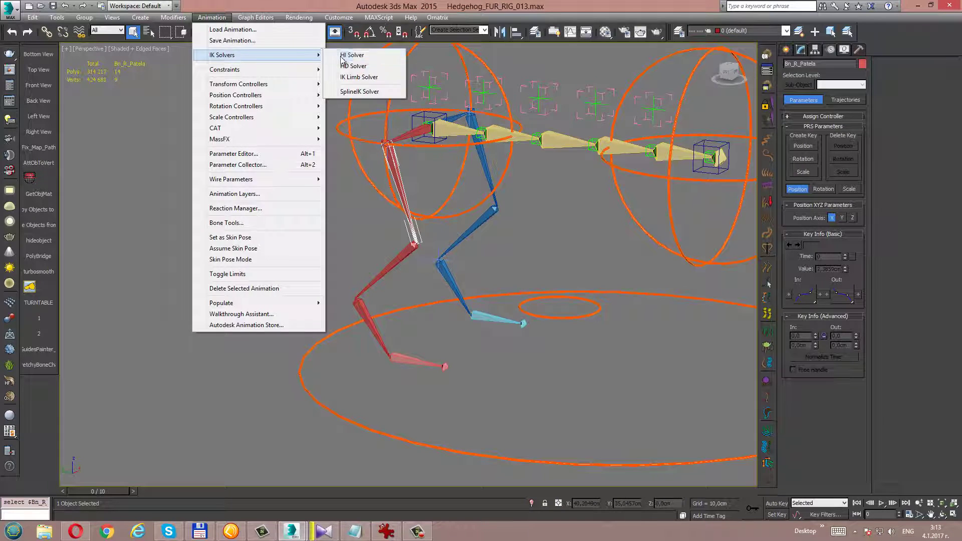
click(351, 56)
click(362, 307)
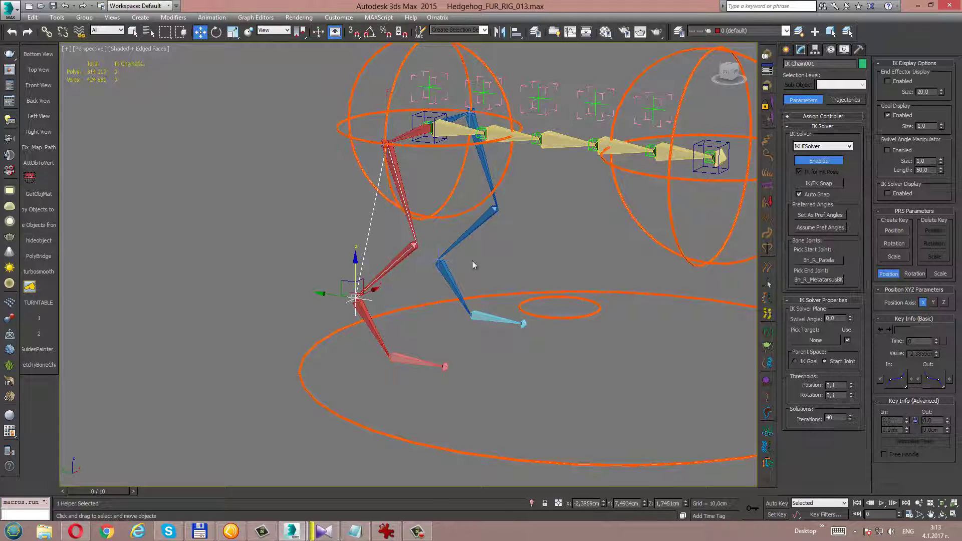
right_click(793, 63)
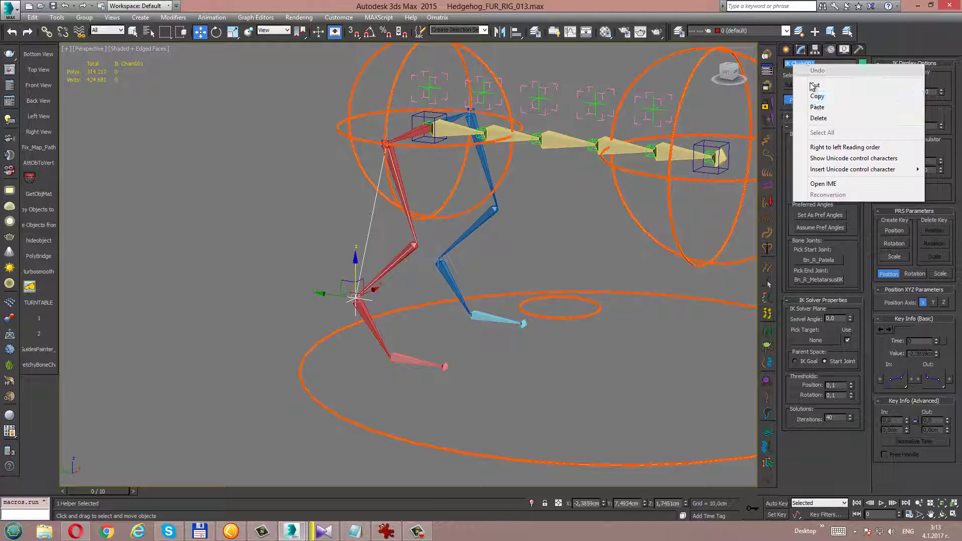
click(817, 106)
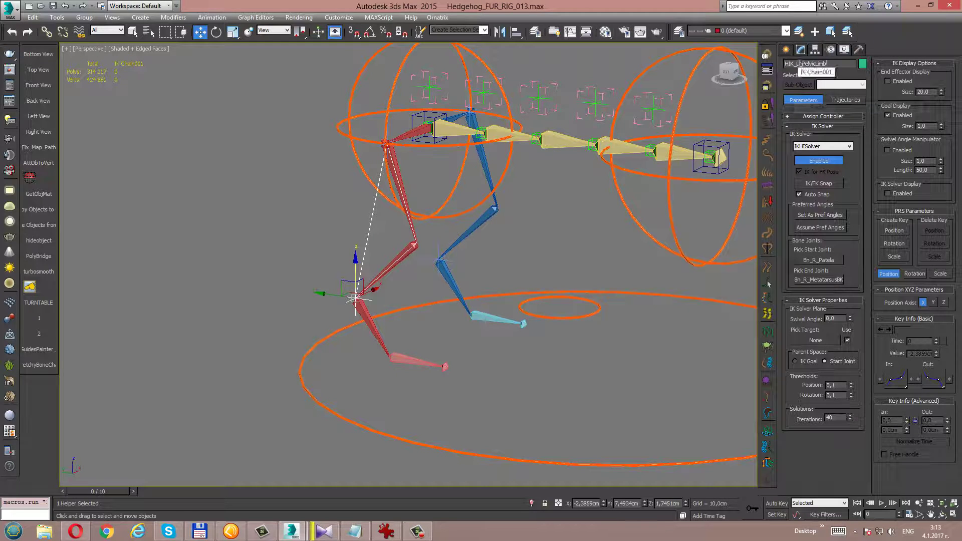
key(BackSpace)
text(R)
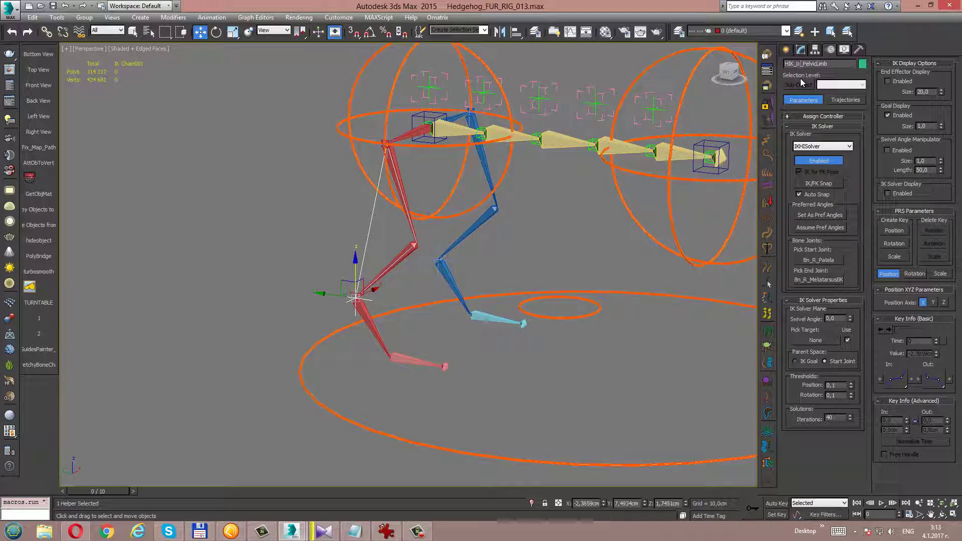
key(Return)
- Link both leg IK goals to the pelvis control
scroll(451, 235, up, 2)
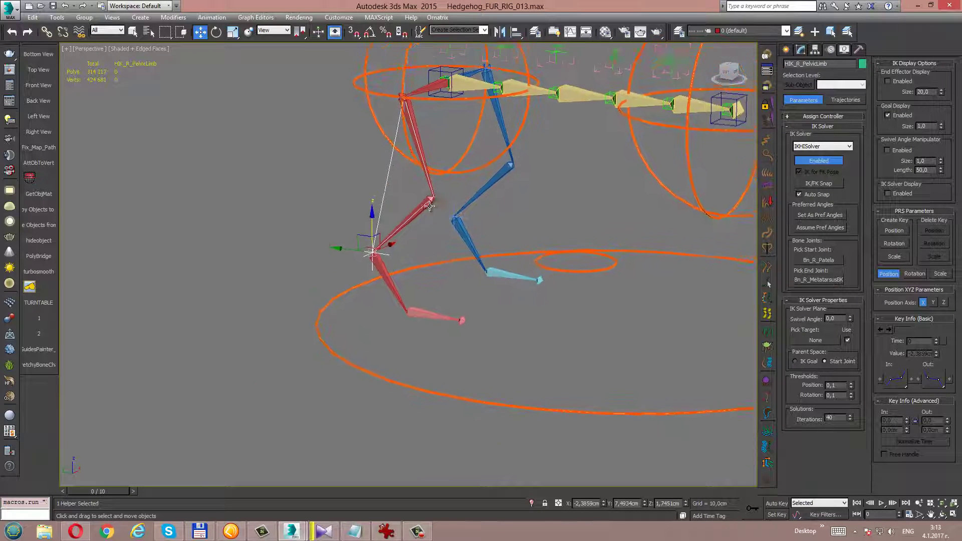
scroll(451, 228, up, 1)
ctrl+click(462, 226)
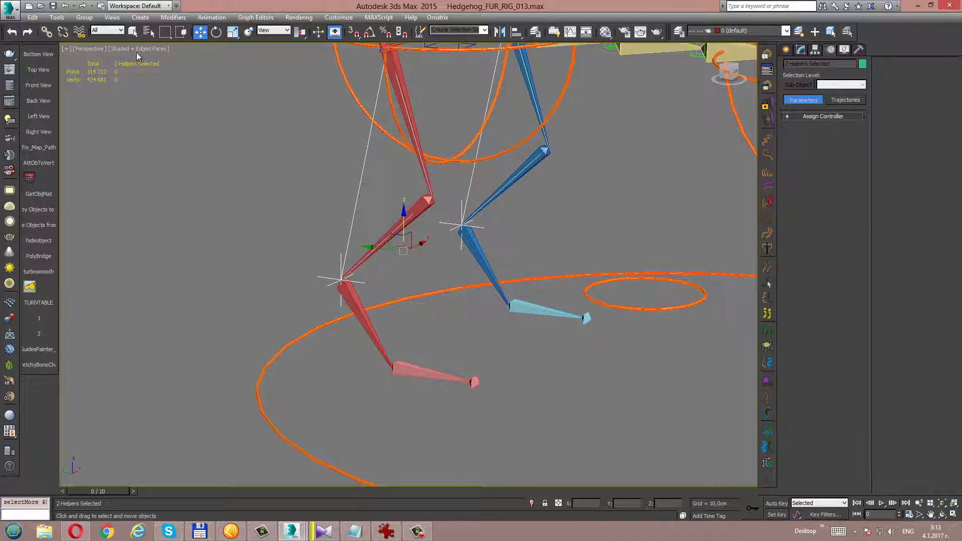
click(46, 31)
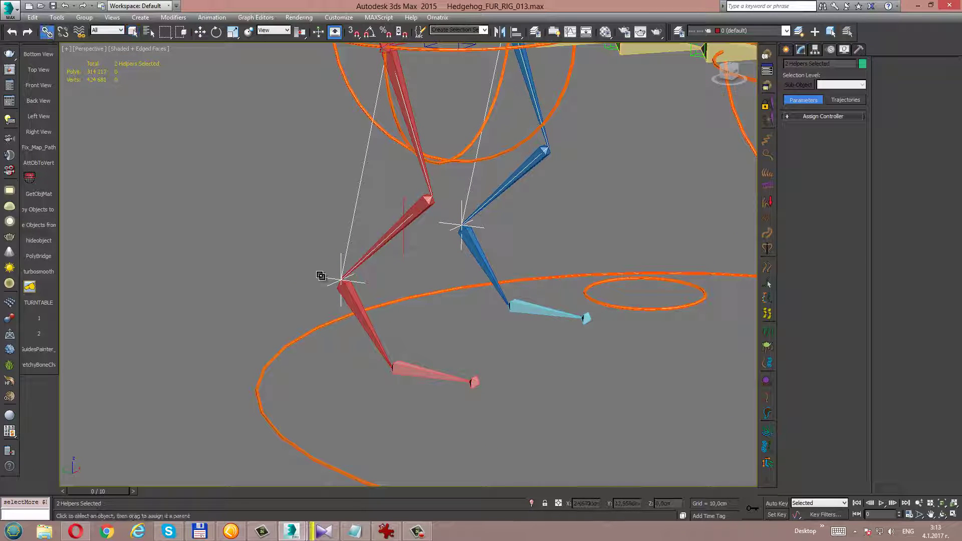
drag(301, 338, 299, 337)
key(q)
- Freeze the transforms of both leg IK goals
middle_drag(427, 275, 394, 284)
right_click(394, 284)
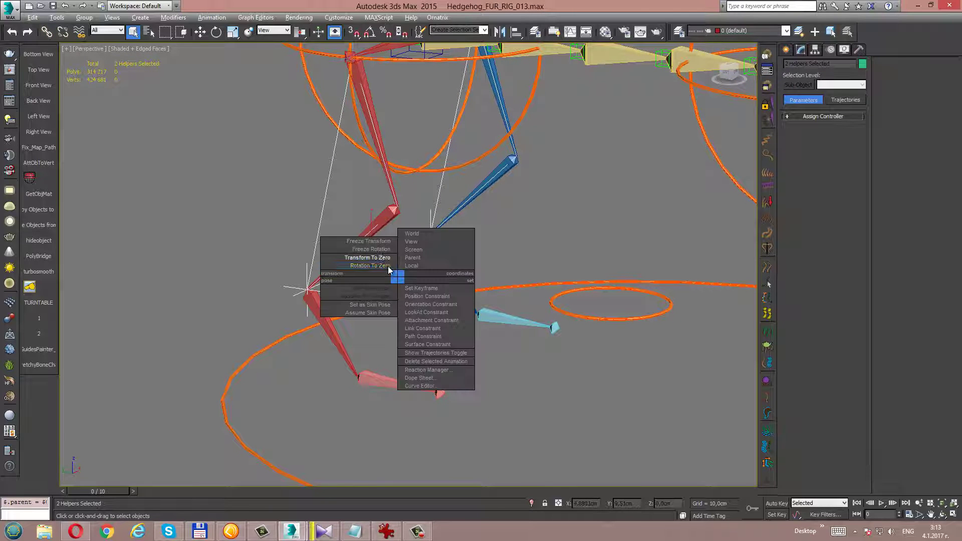
click(378, 243)
click(519, 327)
scroll(471, 269, down, 3)
scroll(497, 250, down, 2)
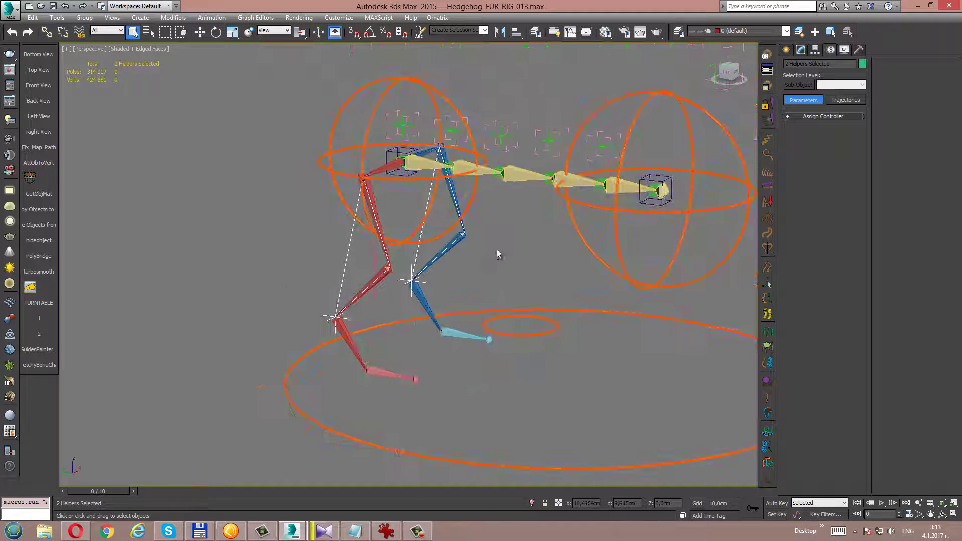
alt+middle_drag(497, 249, 347, 250)
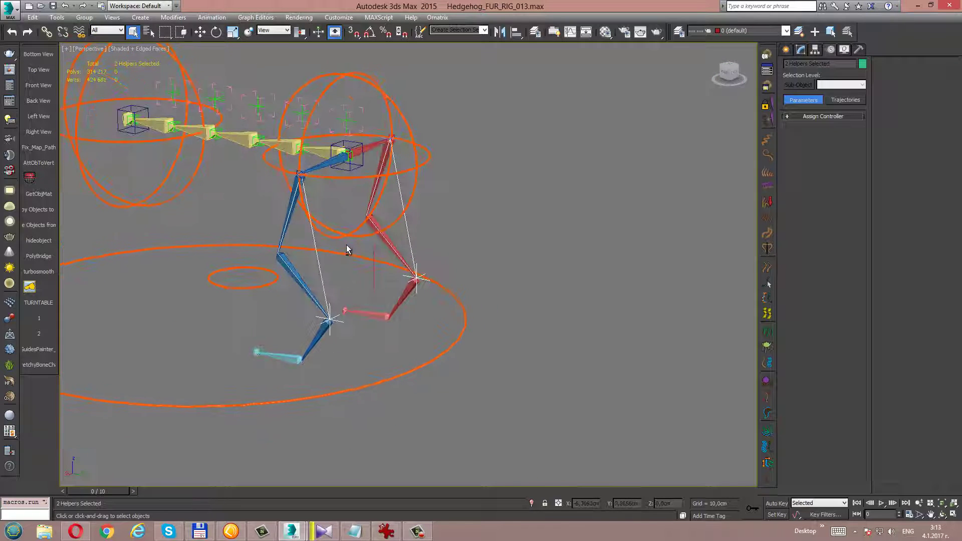
- Add the selected leg IK goals to the HIK layer
click(679, 31)
right_click(599, 110)
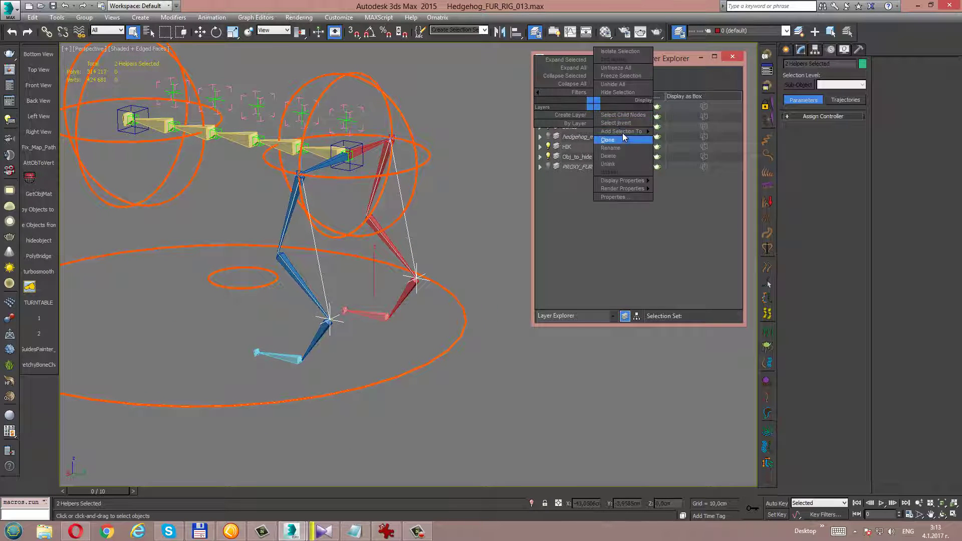
click(672, 140)
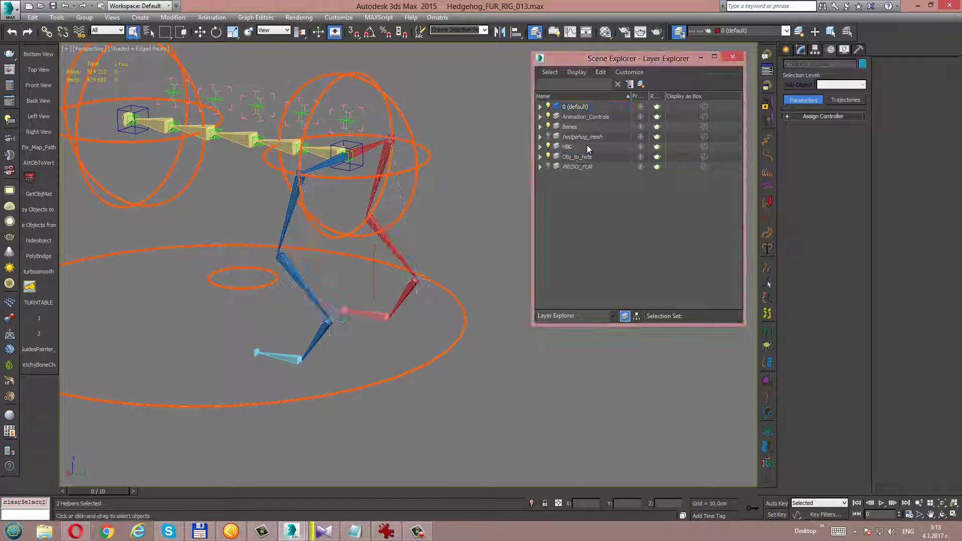
click(732, 57)
click(411, 120)
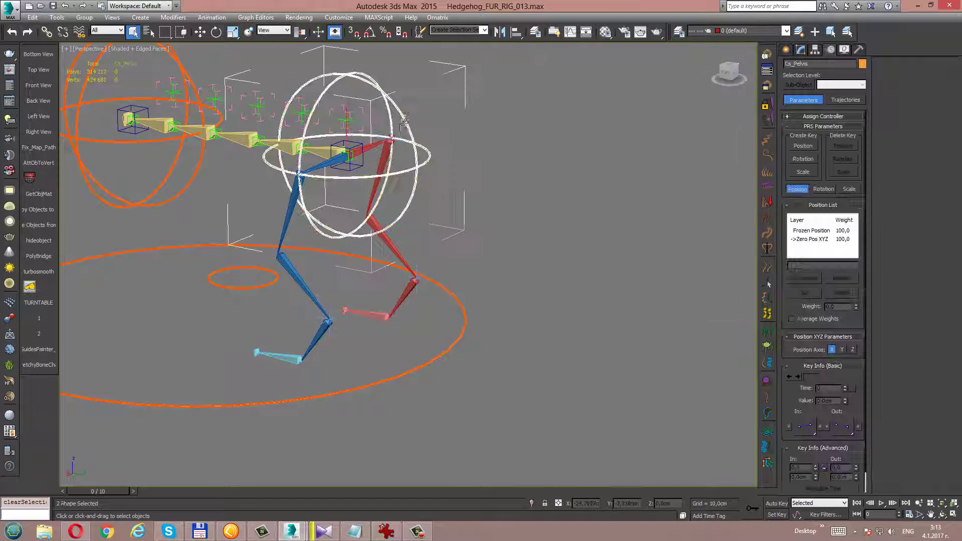
key(w)
drag(345, 123, 346, 88)
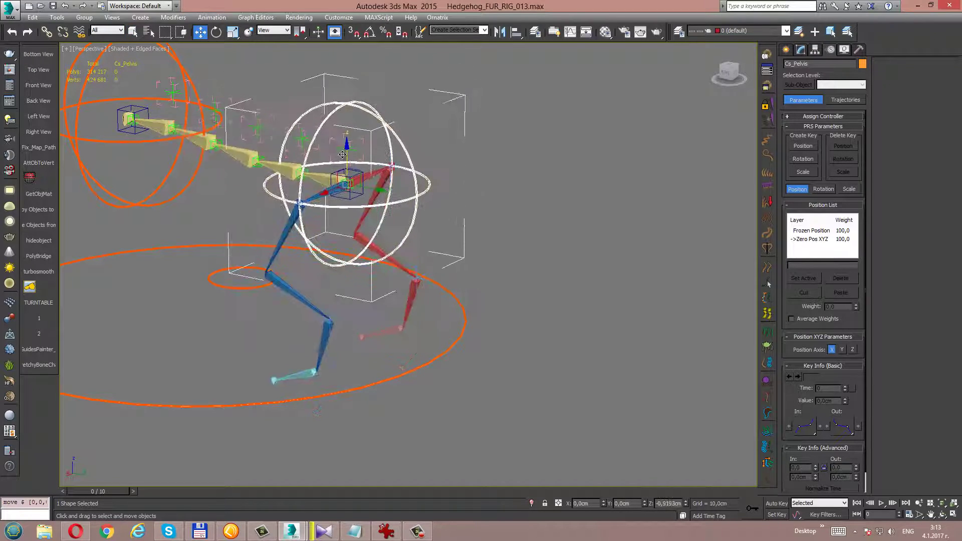
right_click(469, 207)
click(447, 184)
middle_drag(500, 182, 538, 176)
right_click(539, 175)
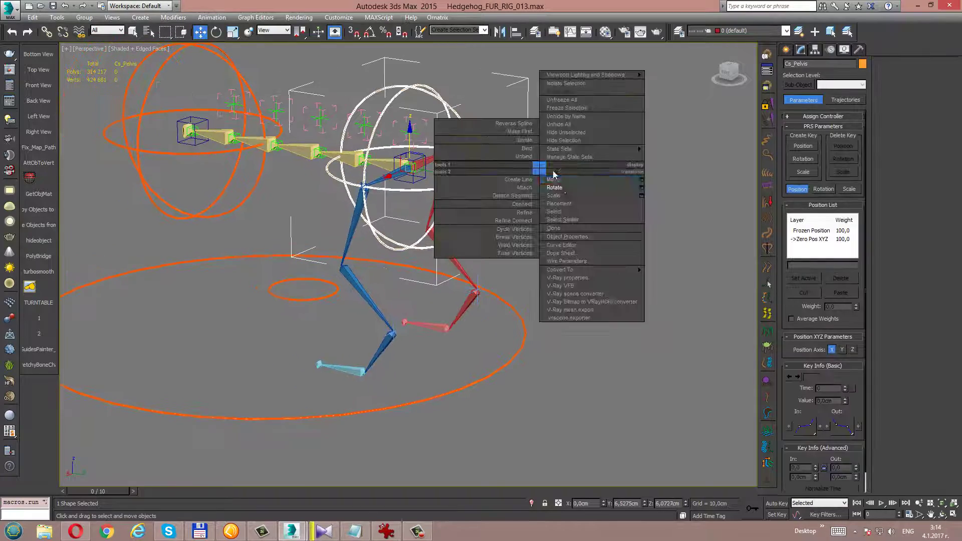
click(563, 189)
mouse_move(419, 151)
mouse_down()
mouse_move(388, 153)
mouse_move(408, 156)
mouse_move(429, 182)
mouse_up()
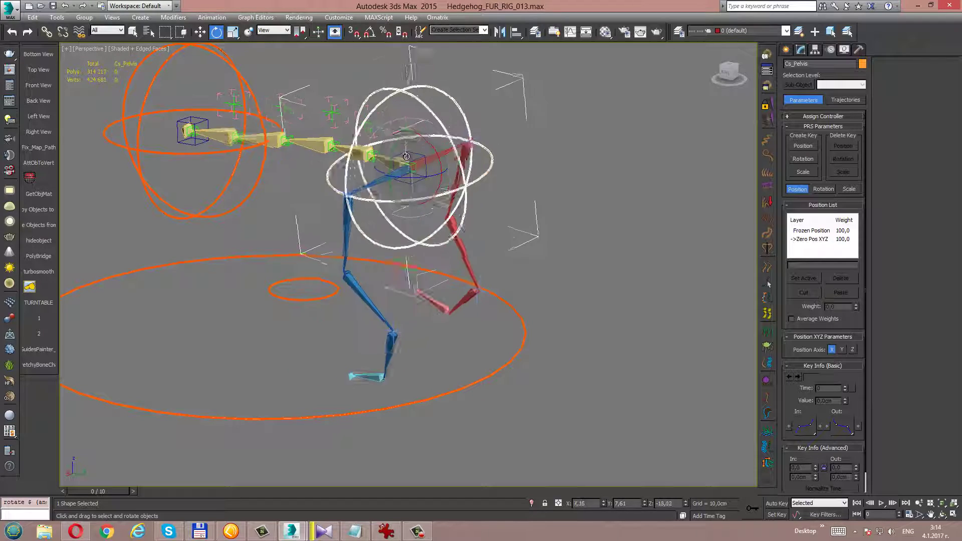
right_click(428, 182)
click(504, 198)
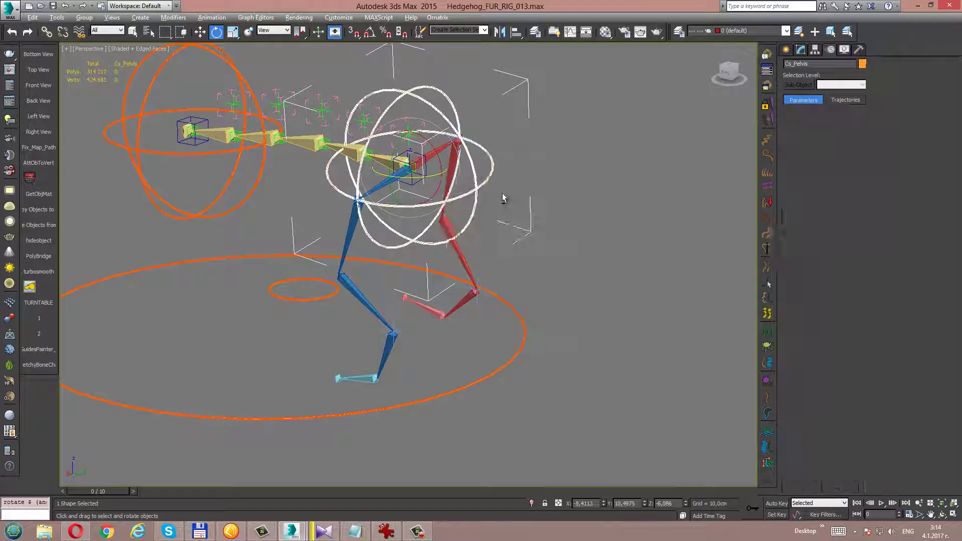
key(ctrl+r)
drag(405, 209, 463, 201)
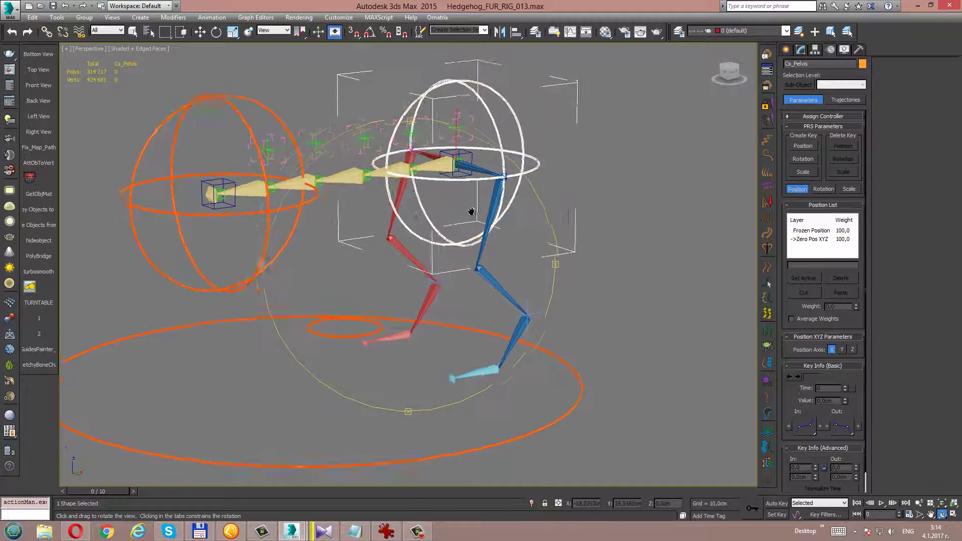
drag(468, 211, 476, 220)
key(e)
click(632, 188)
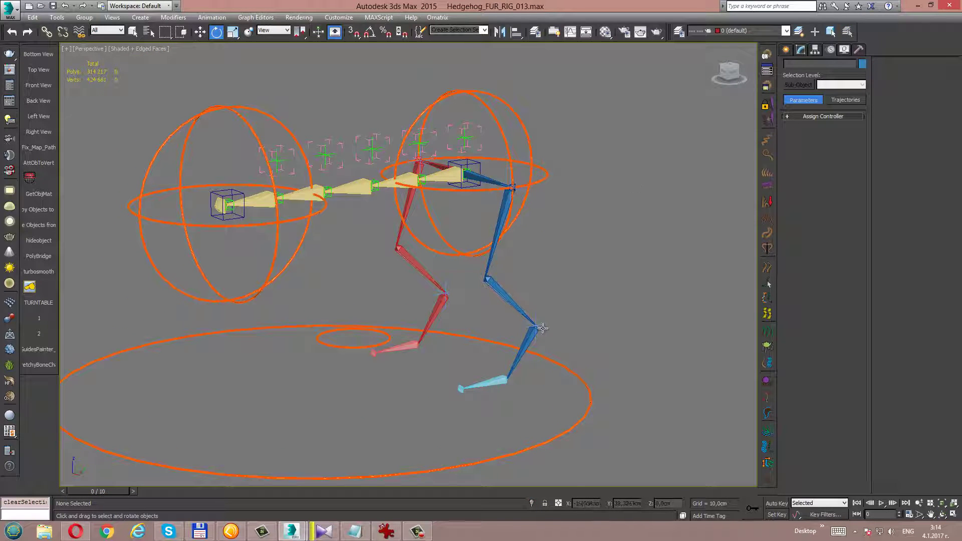